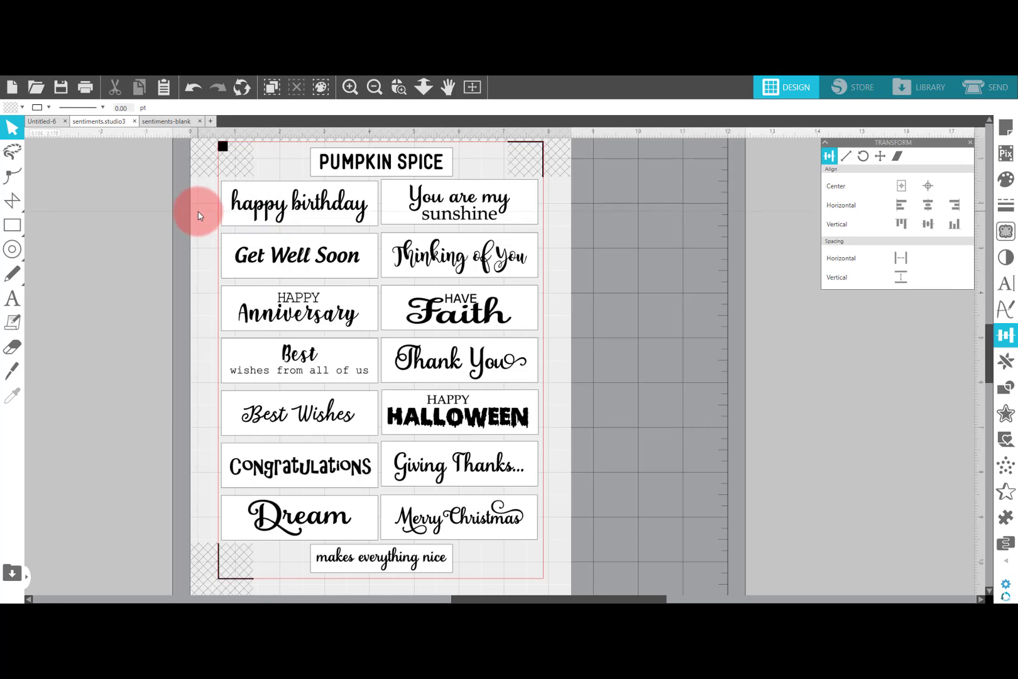
Step: Switch to the sentiments-blank document and add the text "Happy Birthday" in the empty area beside the page
{"action": "left_click", "coordinate": [169, 123]}
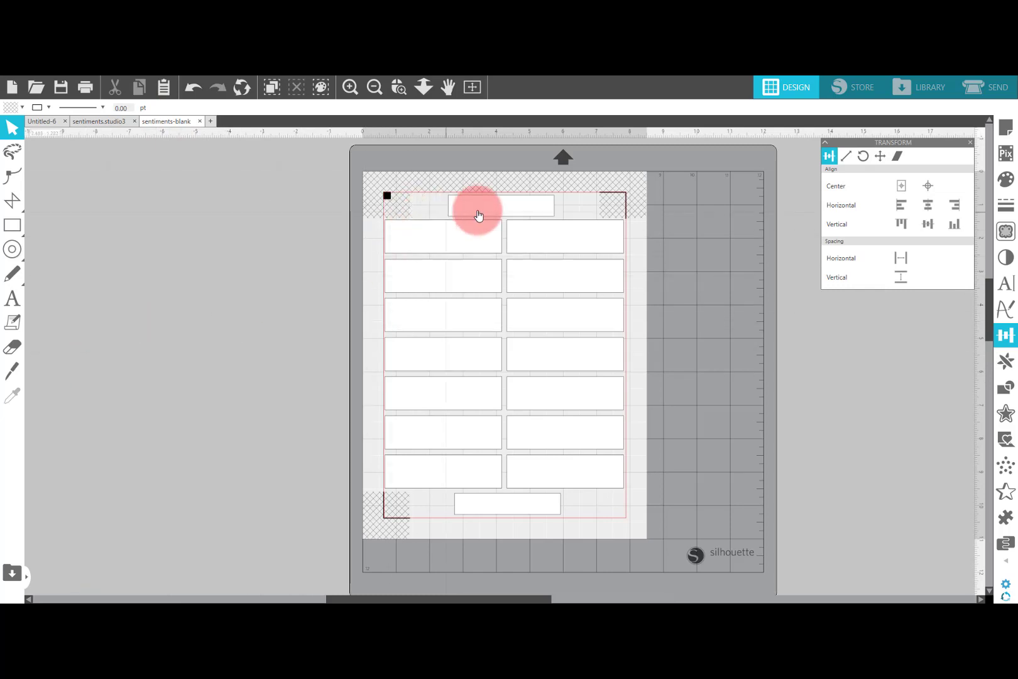
{"action": "left_click", "coordinate": [452, 237]}
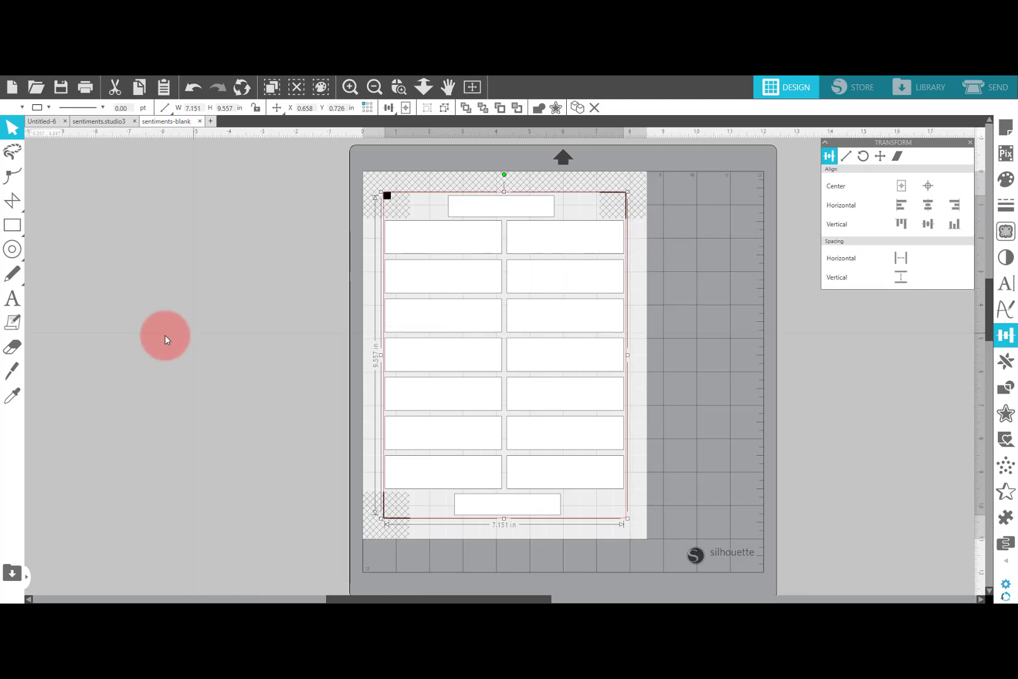
{"action": "left_click", "coordinate": [12, 302]}
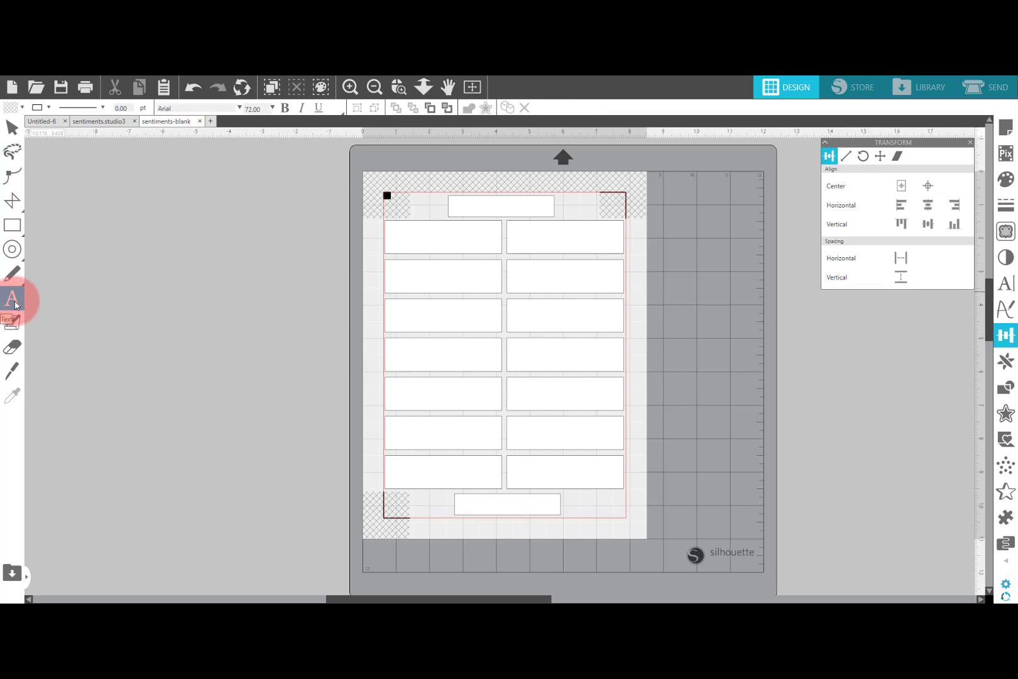
{"action": "left_click", "coordinate": [105, 288]}
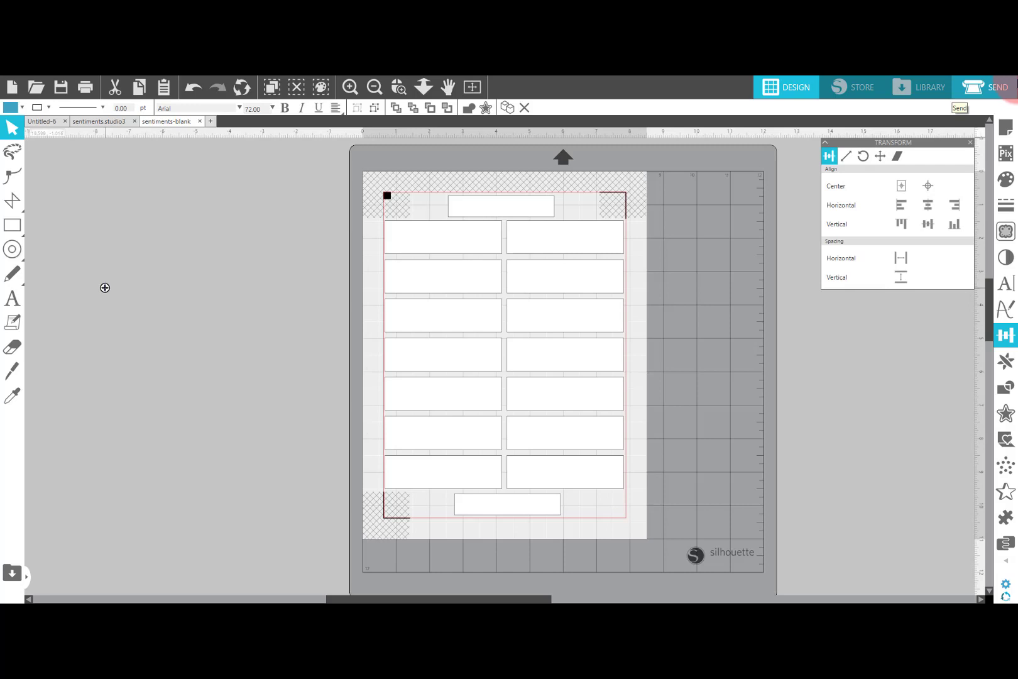
{"action": "type", "text": "H"}
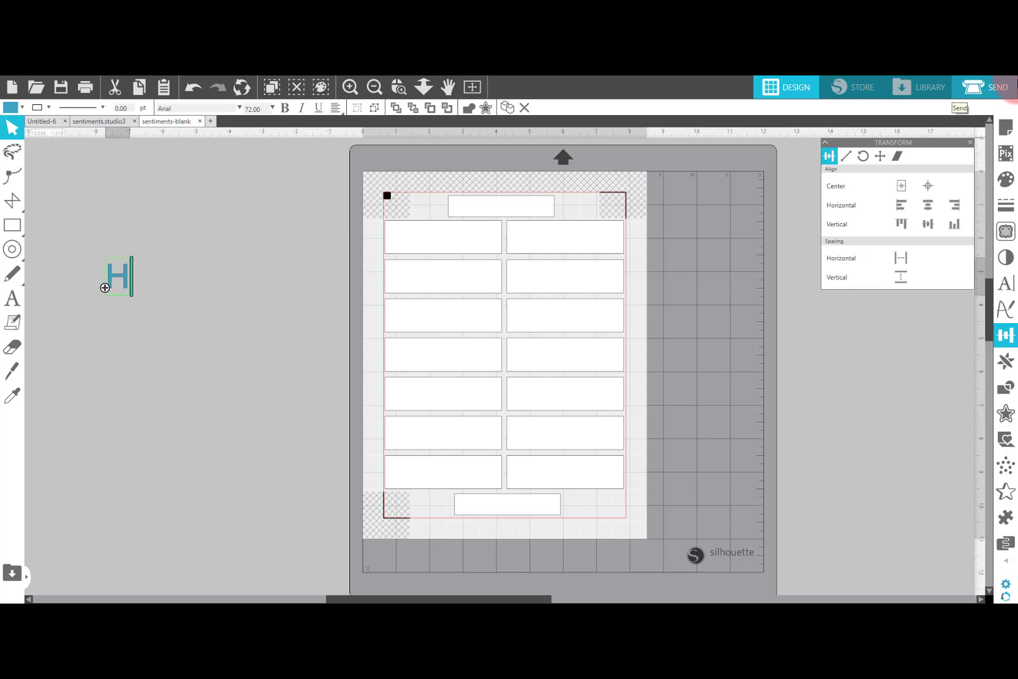
{"action": "type", "text": "appy Birthday"}
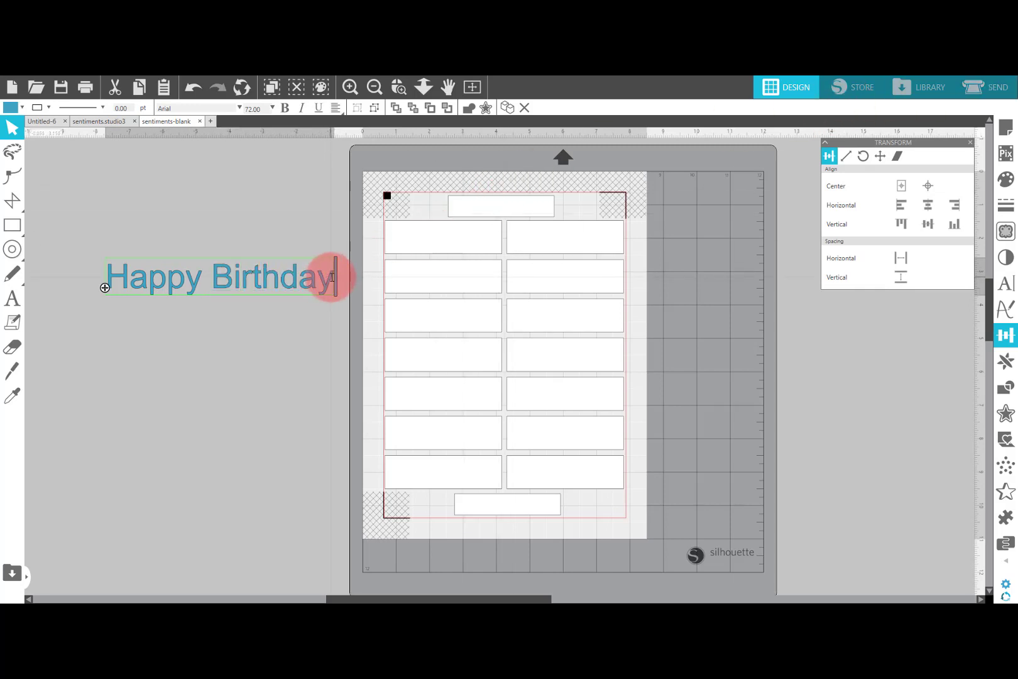
Step: Change the font of the "Happy Birthday" text to Samantha Craft
{"action": "left_click_drag", "start_coordinate": [332, 277], "coordinate": [136, 289]}
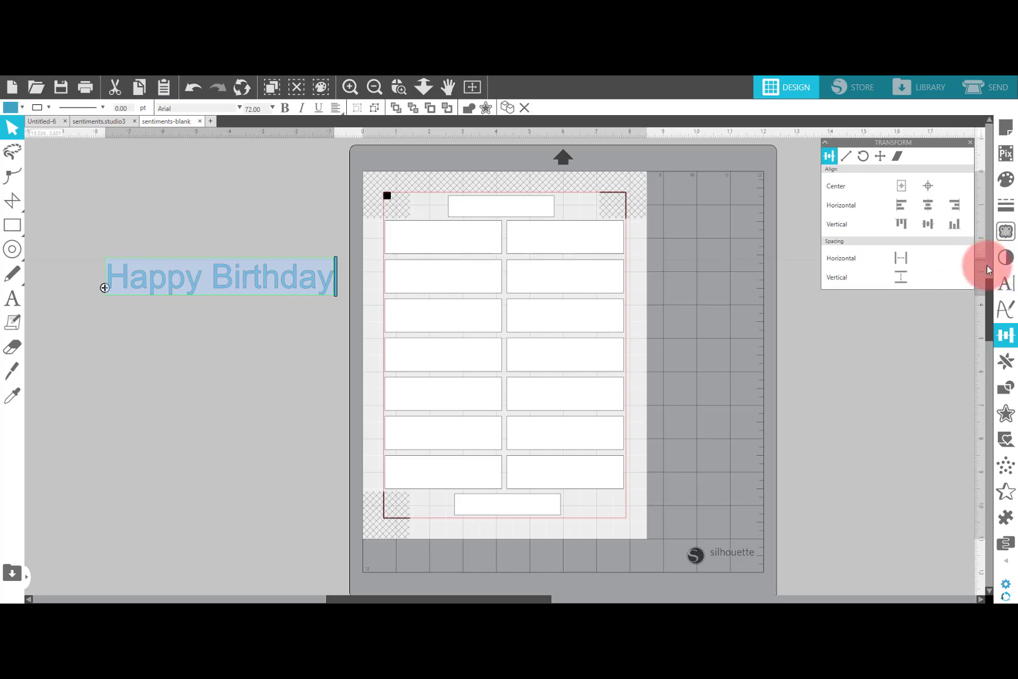
{"action": "left_click", "coordinate": [1008, 283]}
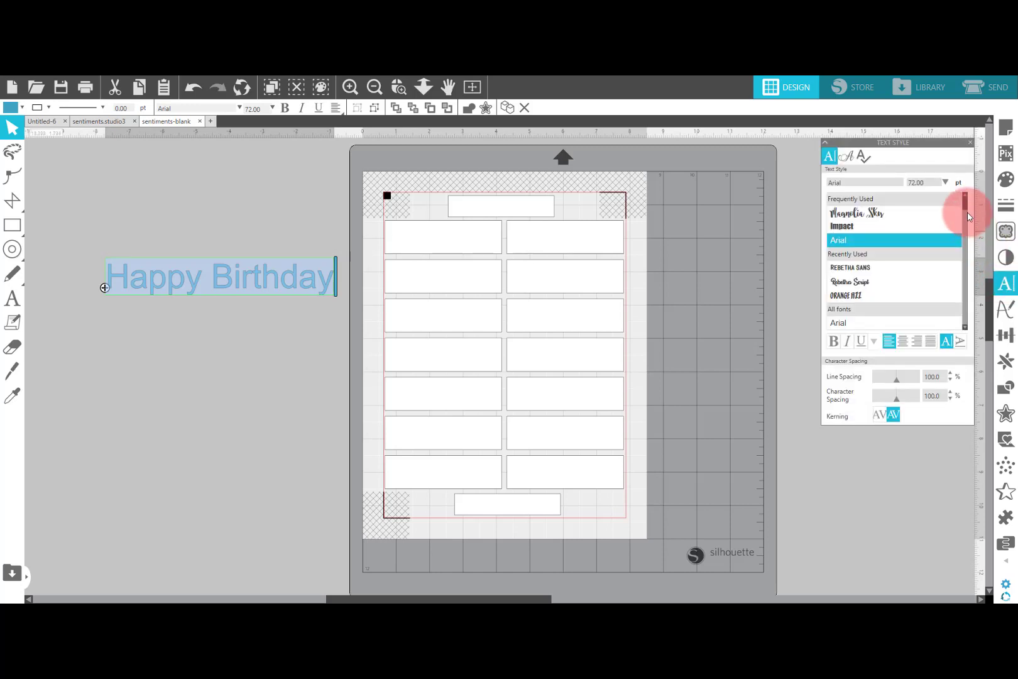
{"action": "left_click_drag", "start_coordinate": [967, 205], "coordinate": [970, 286]}
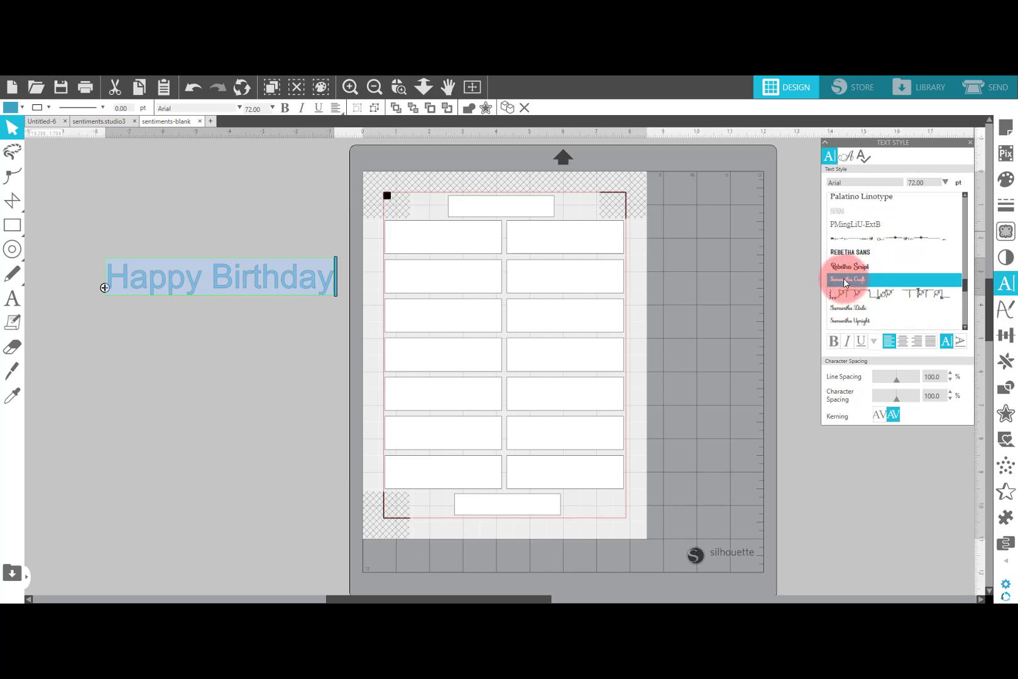
{"action": "left_click", "coordinate": [843, 278]}
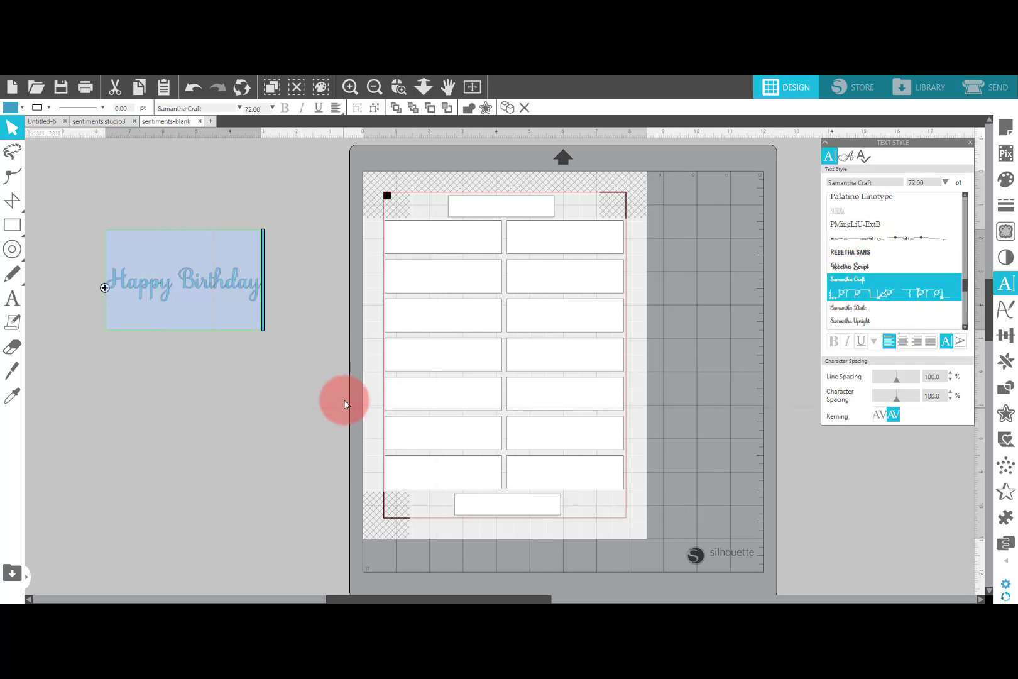
{"action": "left_click", "coordinate": [283, 388]}
Step: Select the H of "Happy" for editing, show the Samantha Craft glyphs and enlarge their previews to the largest size
{"action": "left_click", "coordinate": [219, 285]}
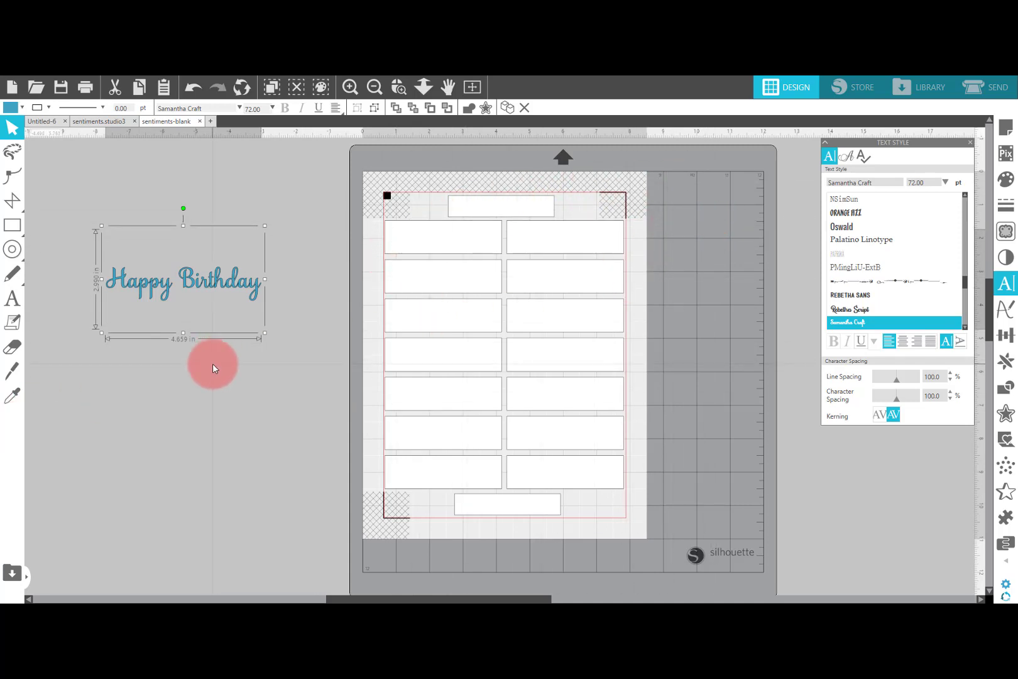
{"action": "left_click", "coordinate": [167, 368]}
{"action": "double_click", "coordinate": [121, 284]}
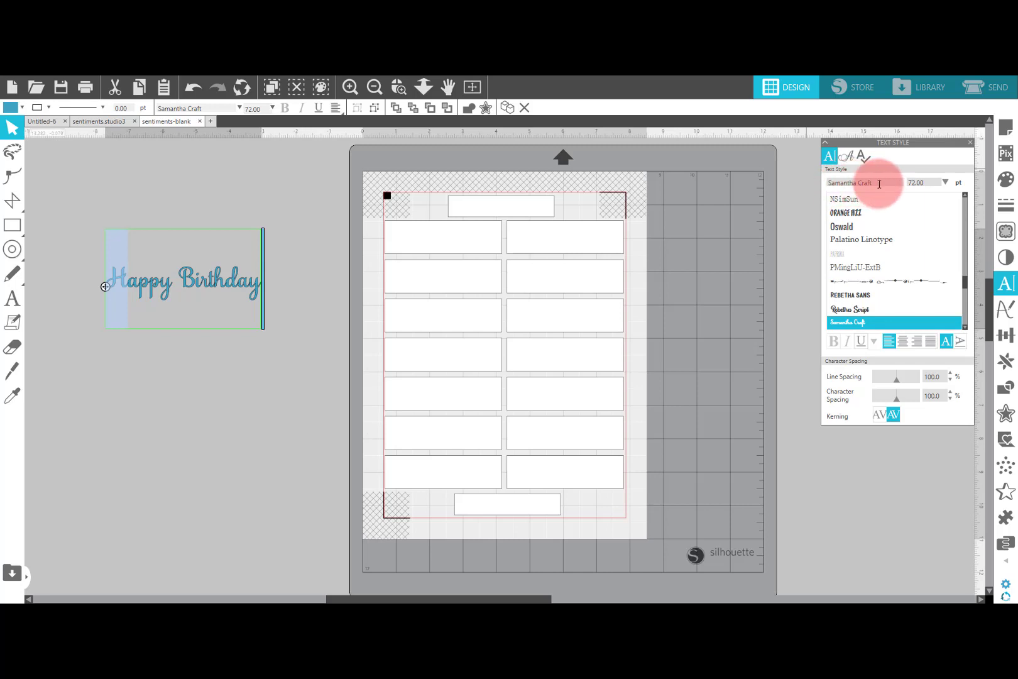
{"action": "left_click", "coordinate": [847, 158]}
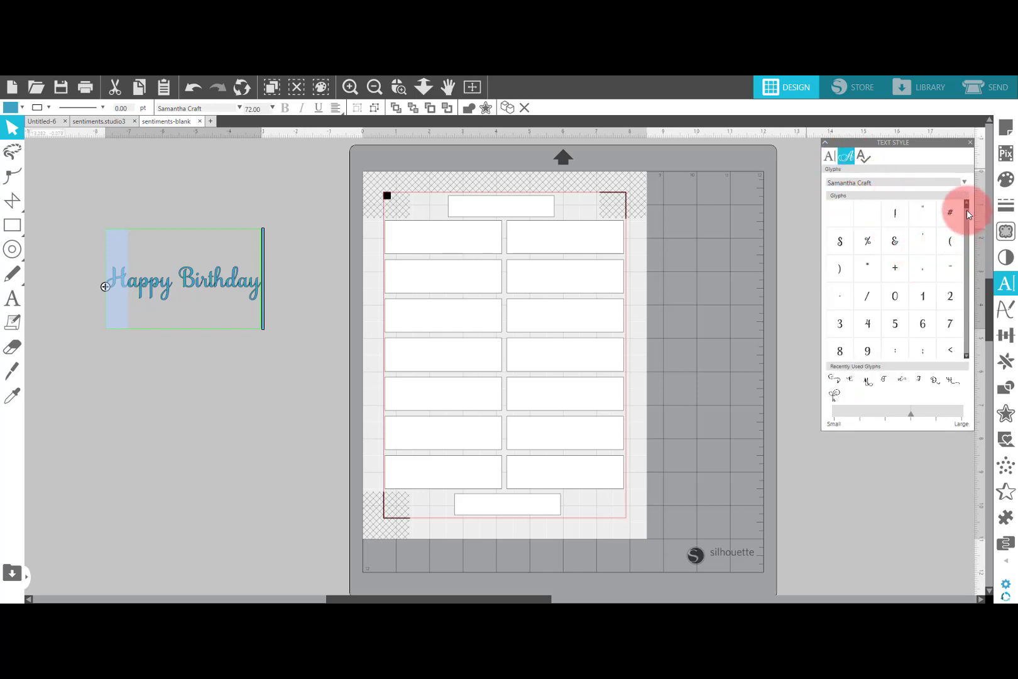
{"action": "left_click_drag", "start_coordinate": [966, 210], "coordinate": [966, 269]}
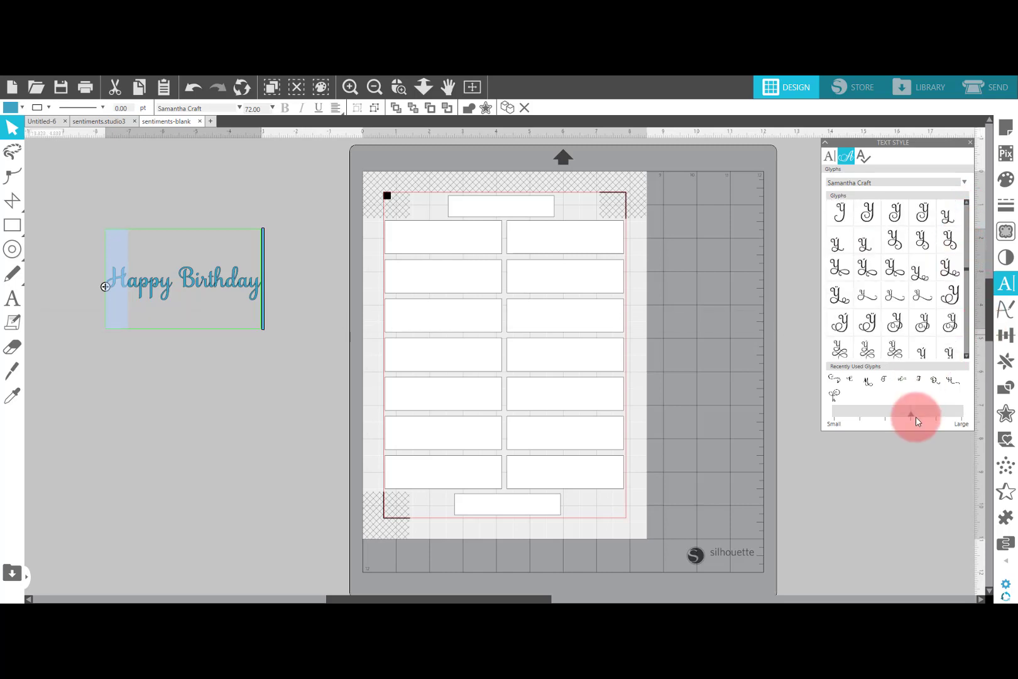
{"action": "left_click_drag", "start_coordinate": [912, 417], "coordinate": [962, 419]}
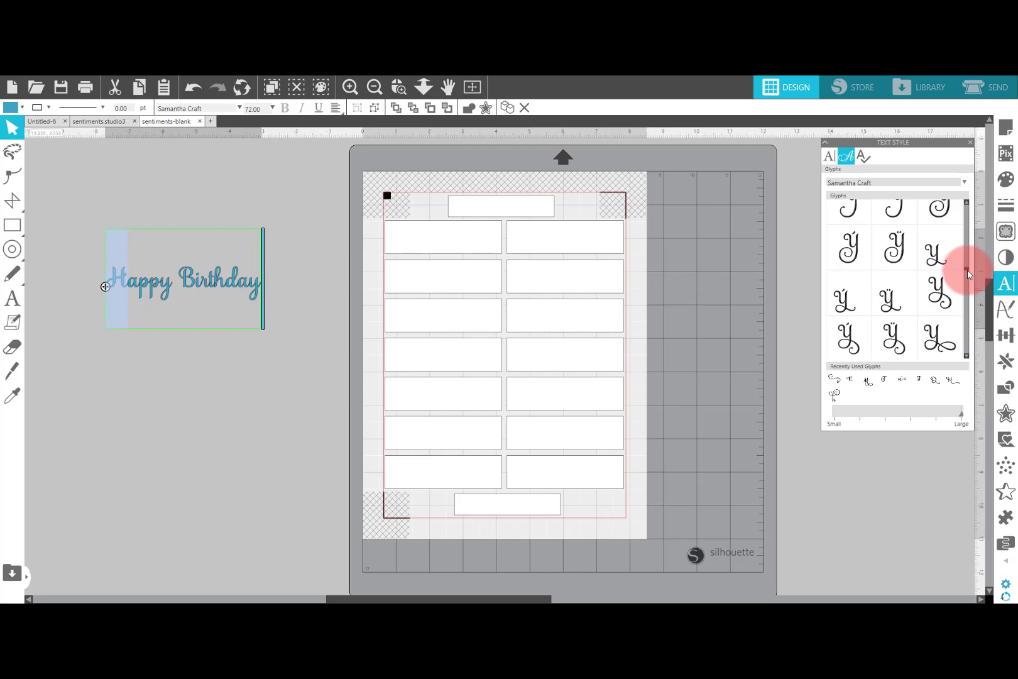
Step: Find the uppercase H variants among the Samantha Craft glyphs and insert a decorative H at the start of "Happy"
{"action": "left_click_drag", "start_coordinate": [967, 269], "coordinate": [965, 241]}
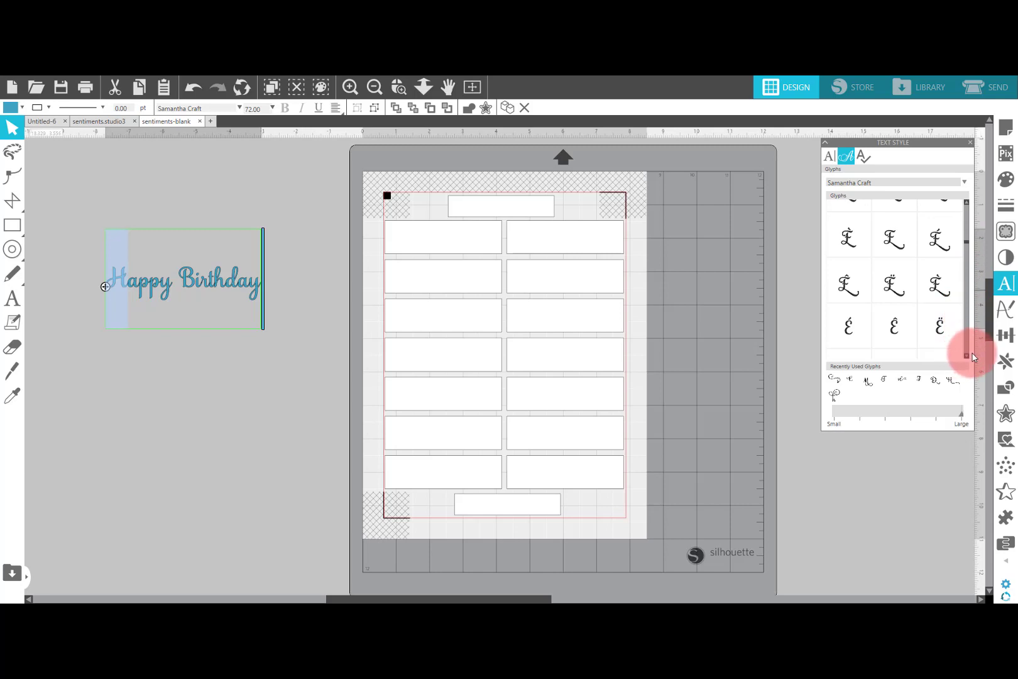
{"action": "left_click_drag", "start_coordinate": [973, 355], "coordinate": [969, 355]}
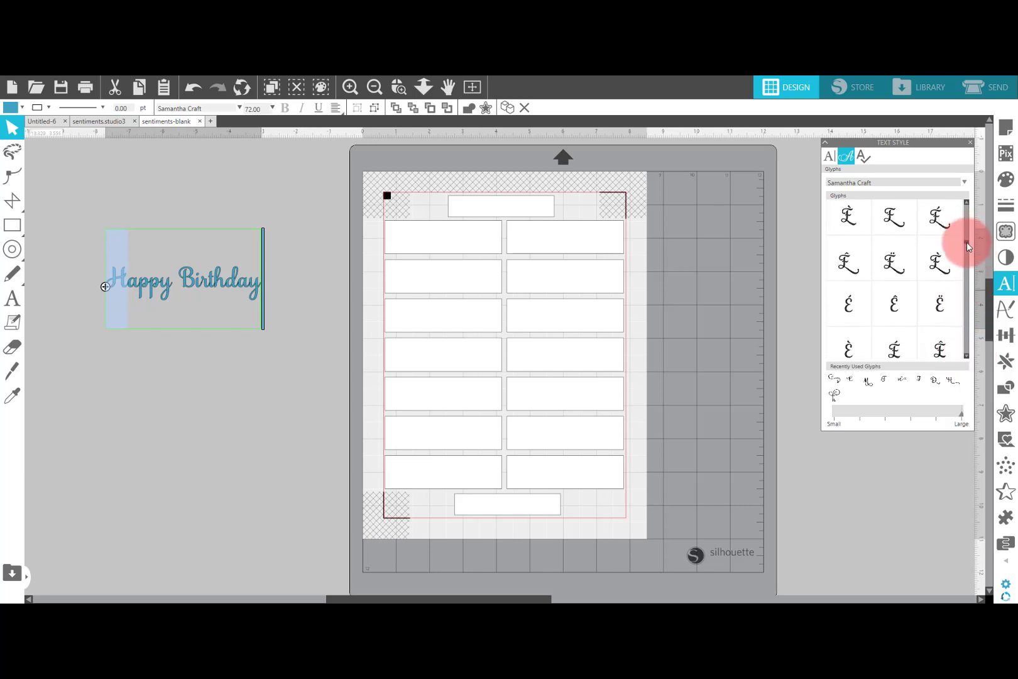
{"action": "left_click_drag", "start_coordinate": [967, 242], "coordinate": [967, 245]}
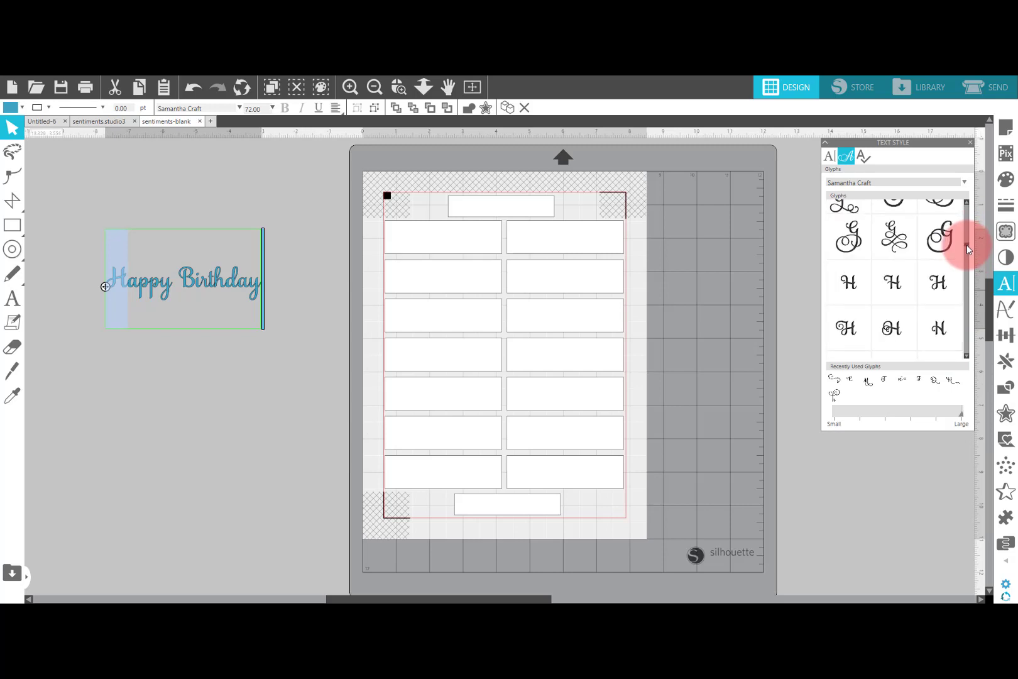
{"action": "mouse_move", "coordinate": [842, 327]}
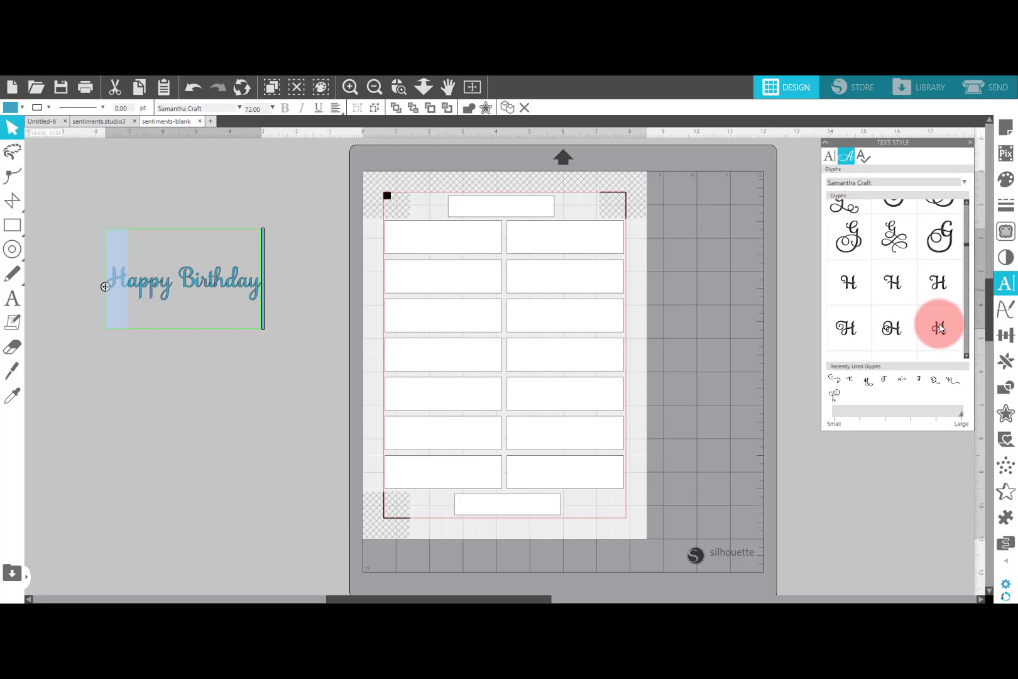
{"action": "mouse_move", "coordinate": [938, 323]}
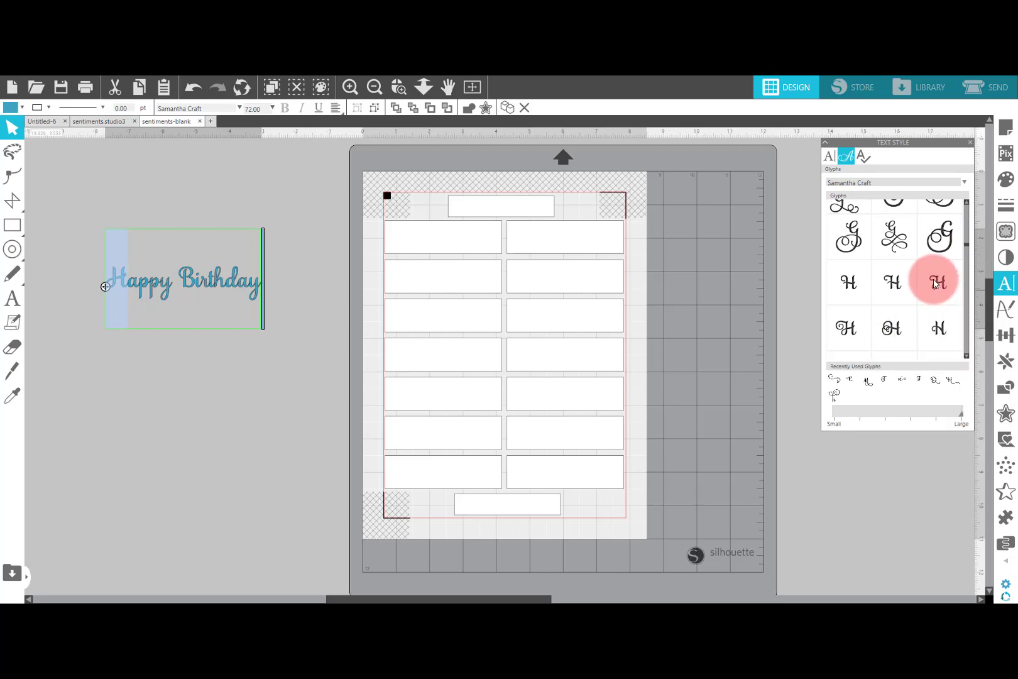
{"action": "scroll", "coordinate": [902, 343], "scroll_direction": "down", "scroll_amount": 2}
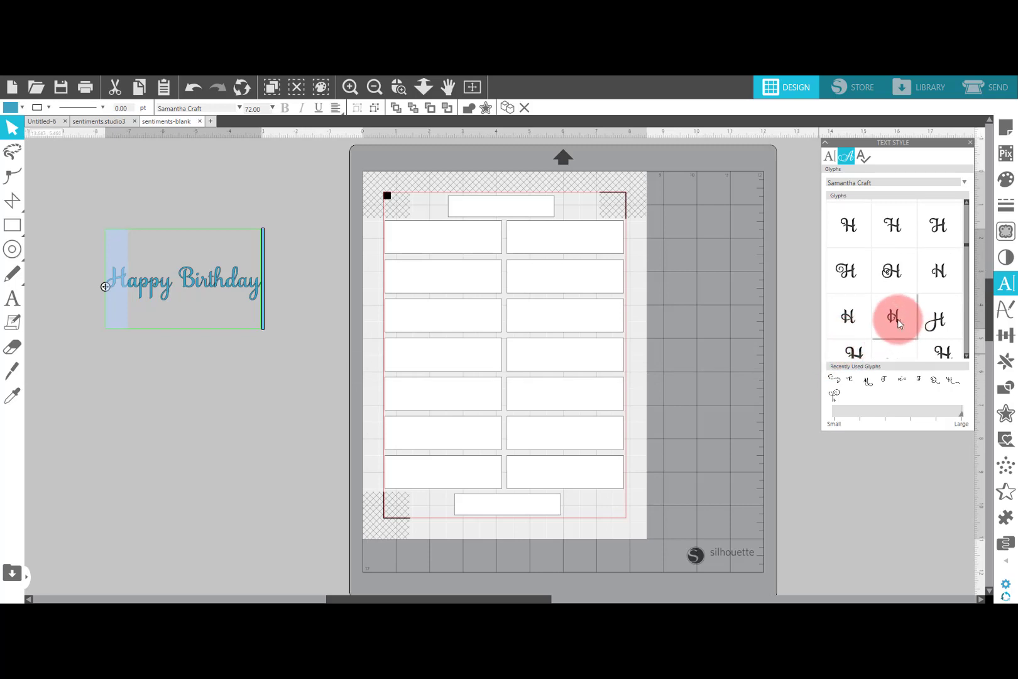
{"action": "mouse_move", "coordinate": [897, 320]}
{"action": "double_click", "coordinate": [894, 320]}
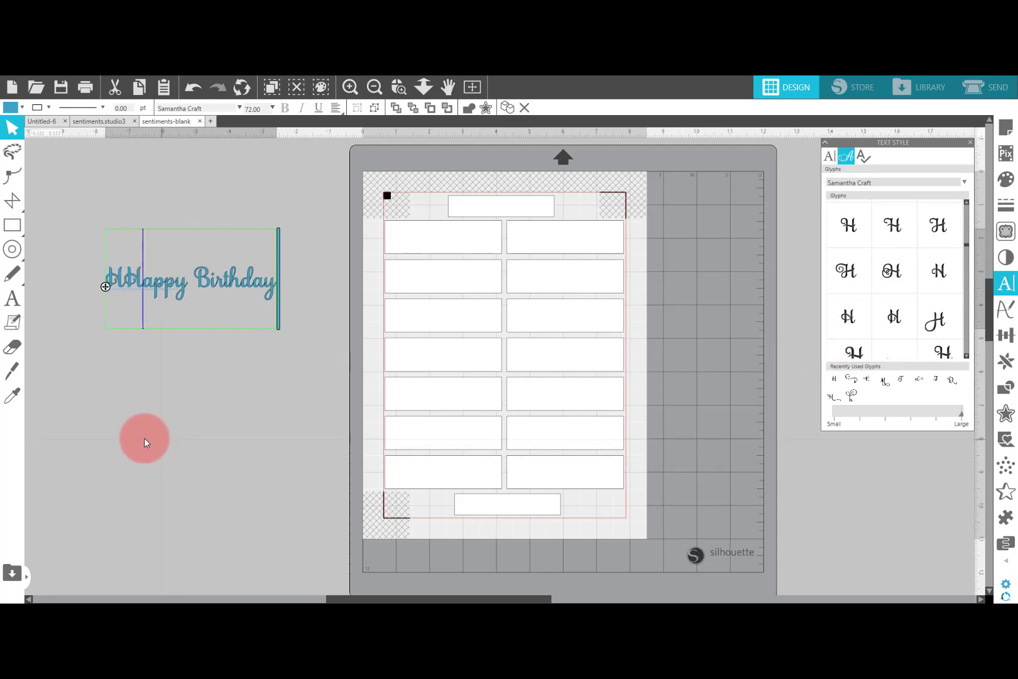
Step: Ungroup the text into separate letters and delete the extra plain H at its start
{"action": "left_click", "coordinate": [136, 364]}
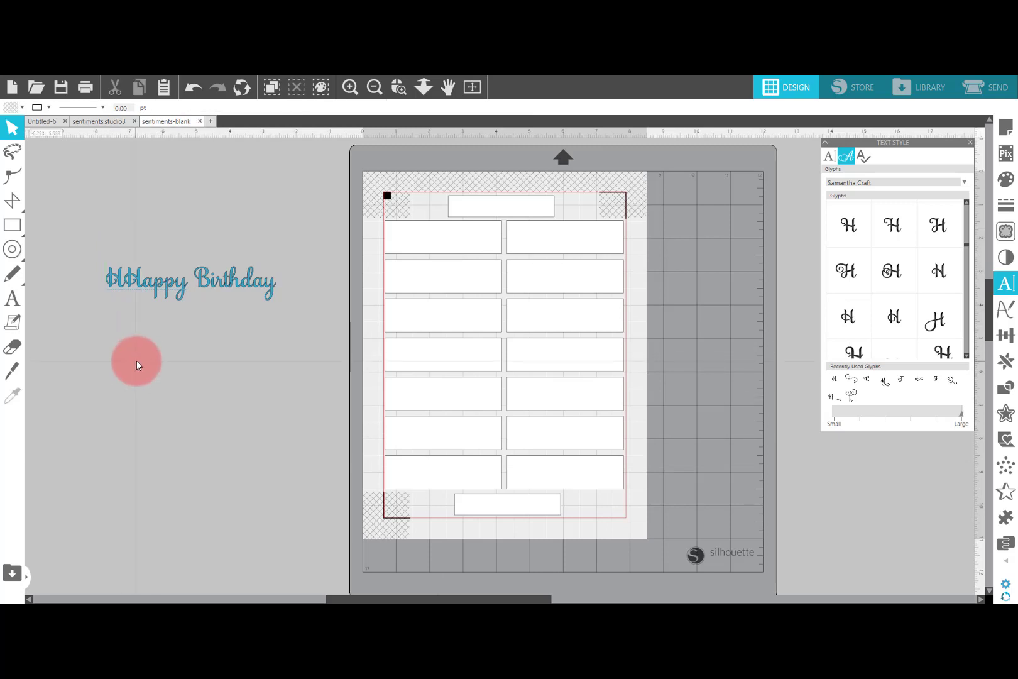
{"action": "left_click", "coordinate": [121, 285]}
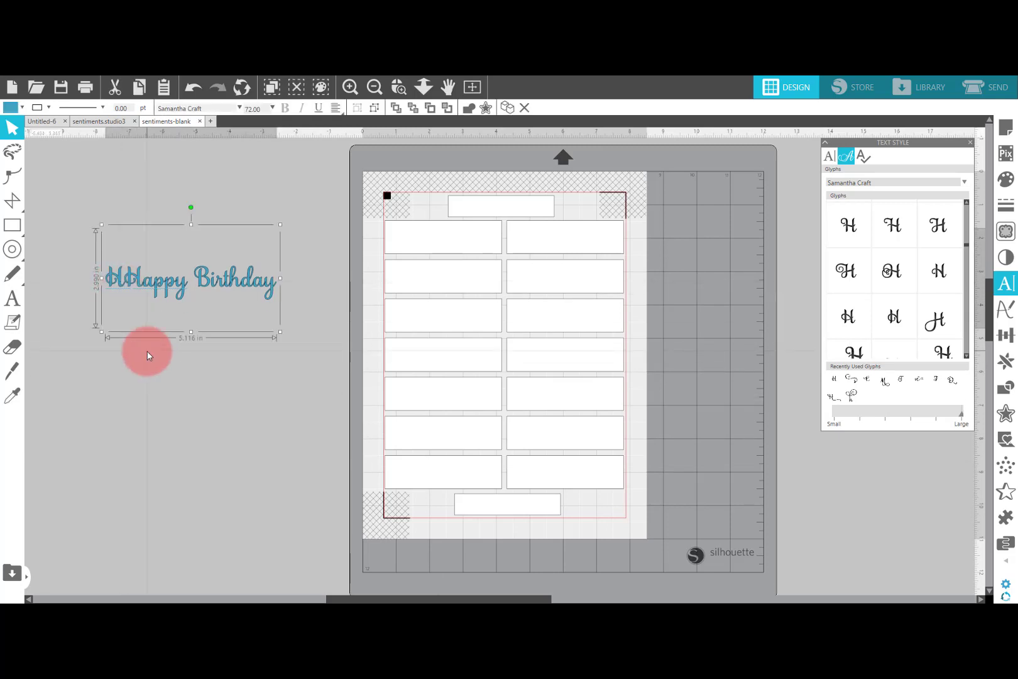
{"action": "right_click", "coordinate": [122, 284]}
{"action": "left_click", "coordinate": [155, 483]}
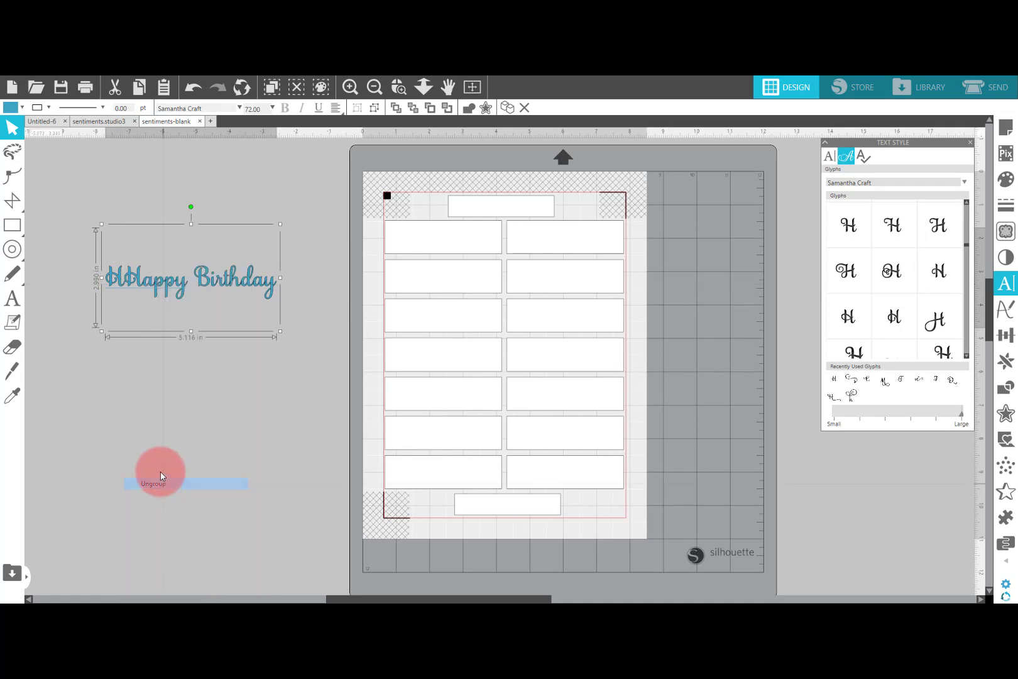
{"action": "left_click", "coordinate": [121, 301]}
{"action": "left_click", "coordinate": [118, 279]}
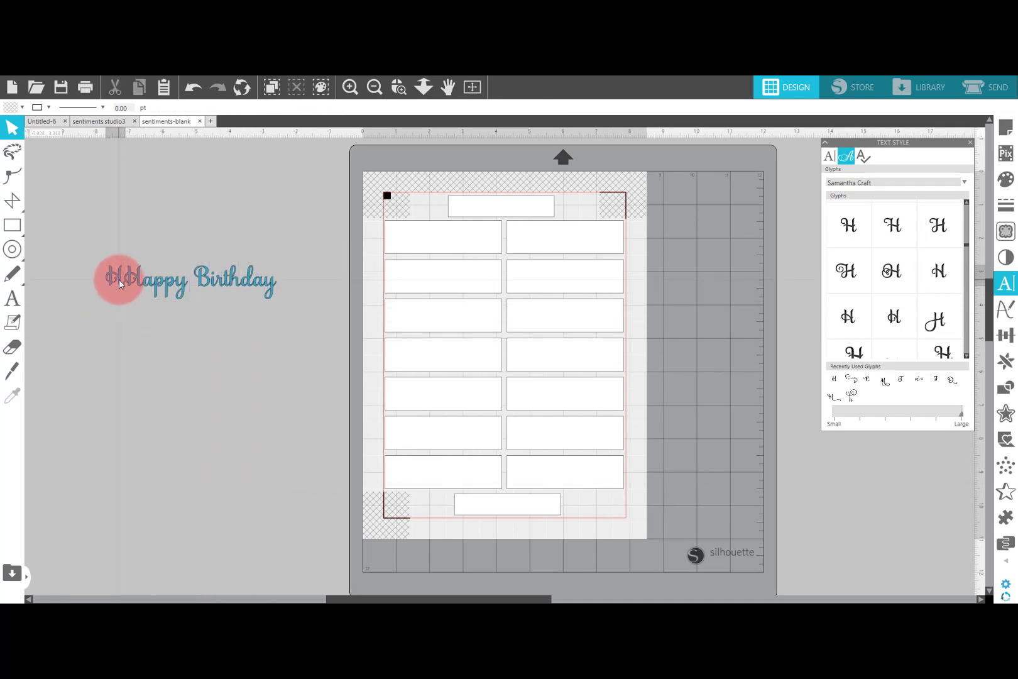
{"action": "key", "text": "Delete"}
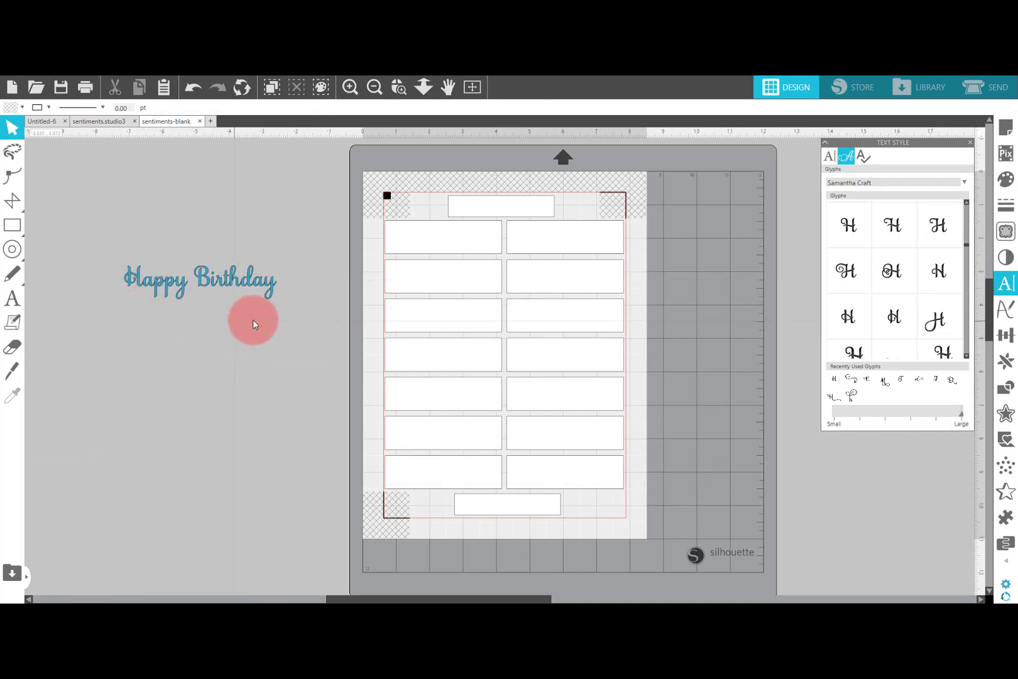
Step: Browse the lowercase y variants in the Samantha Craft glyphs and insert one with looping swashes on both sides for "Birthday"
{"action": "left_click", "coordinate": [268, 291]}
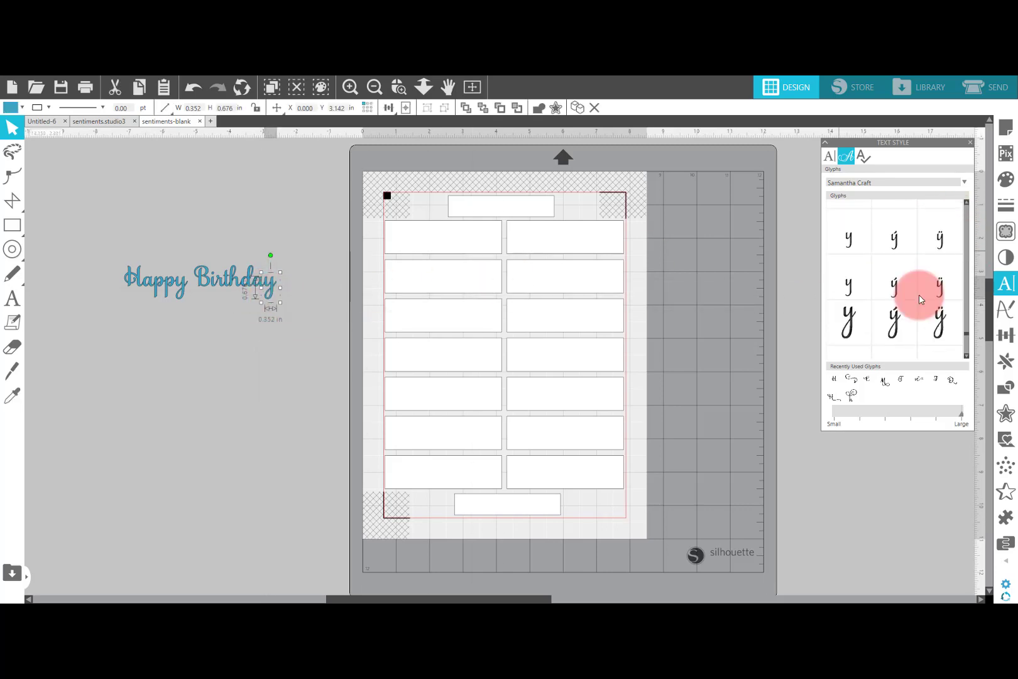
{"action": "scroll", "coordinate": [918, 297], "scroll_direction": "down", "scroll_amount": 3}
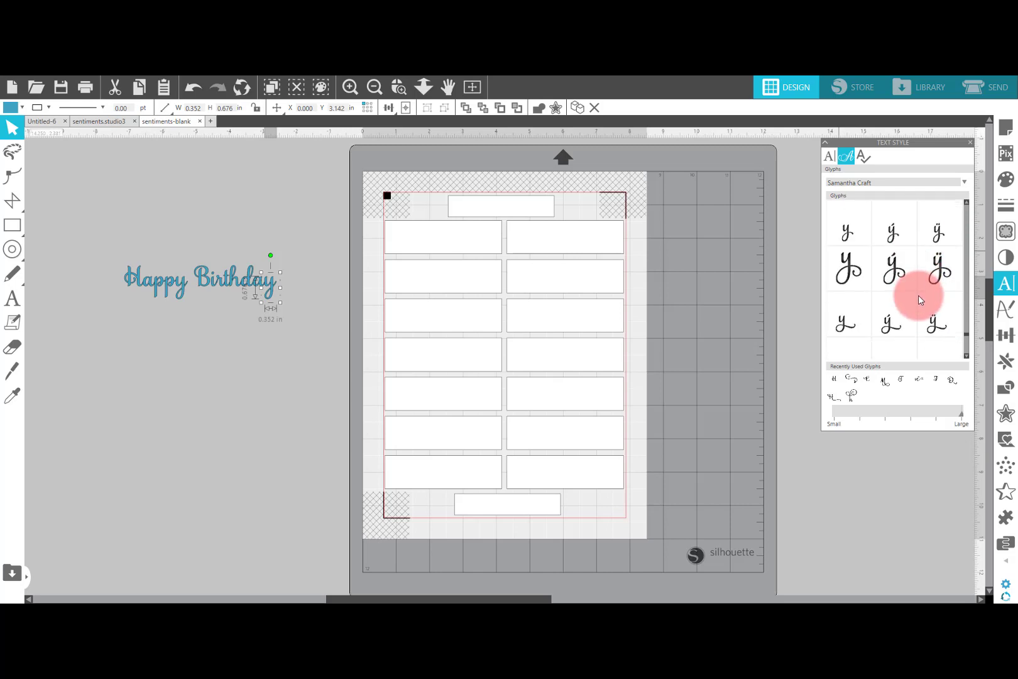
{"action": "scroll", "coordinate": [919, 298], "scroll_direction": "down", "scroll_amount": 3}
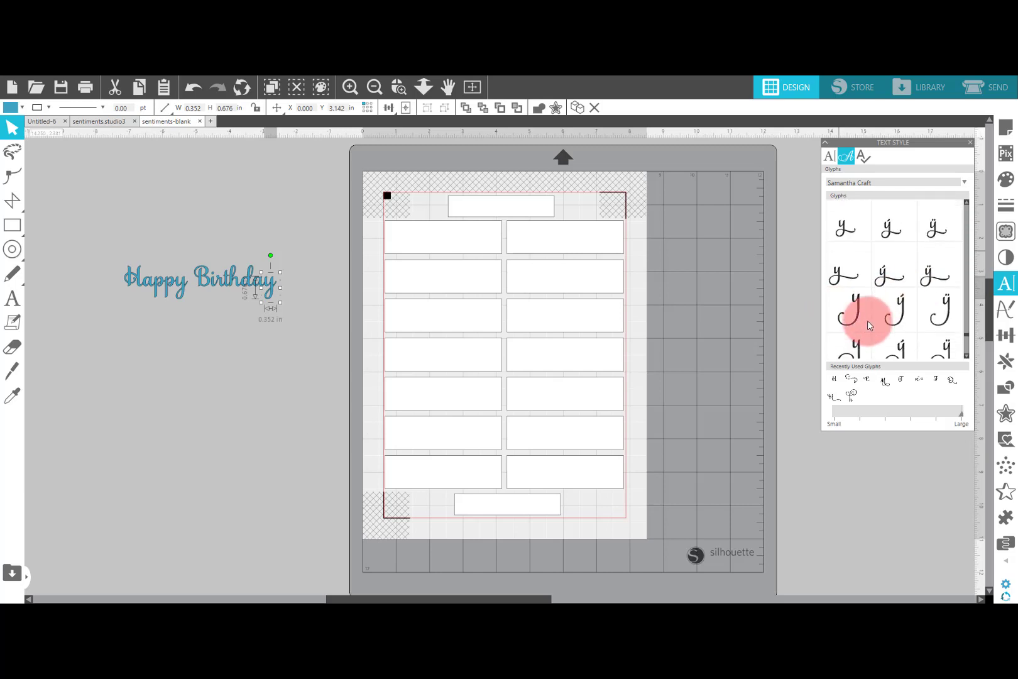
{"action": "scroll", "coordinate": [864, 322], "scroll_direction": "down", "scroll_amount": 2}
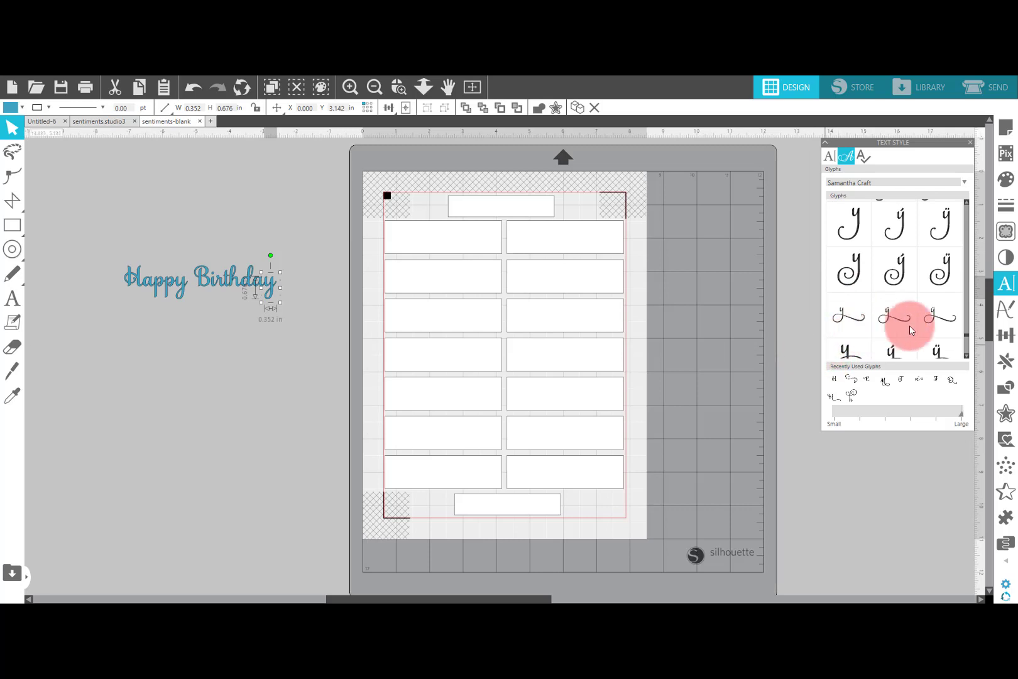
{"action": "scroll", "coordinate": [932, 322], "scroll_direction": "down", "scroll_amount": 2}
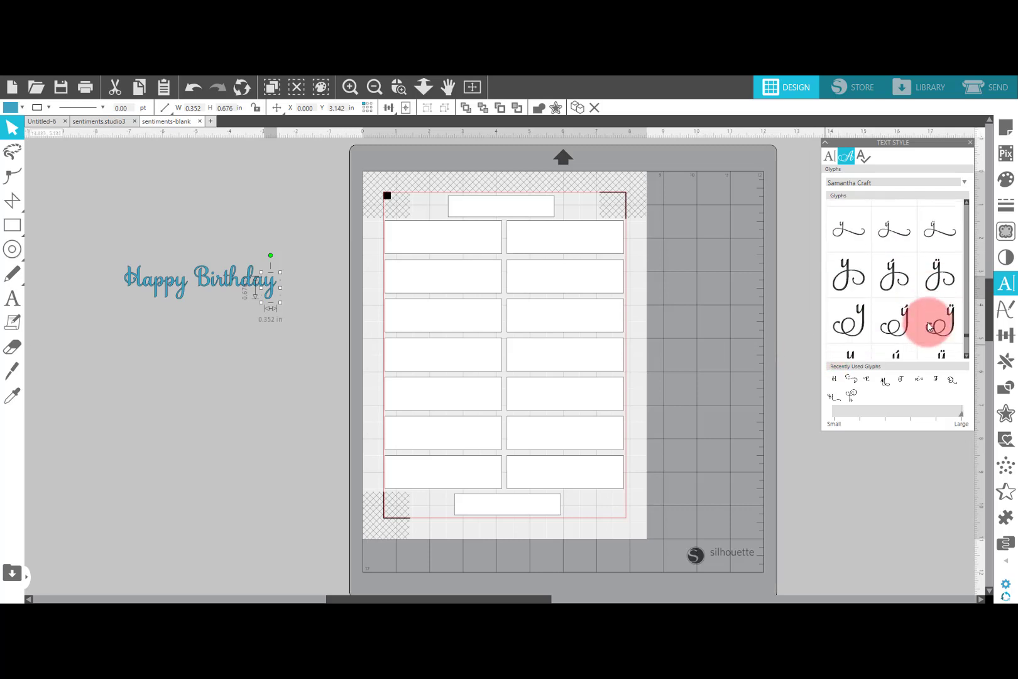
{"action": "left_click", "coordinate": [928, 325]}
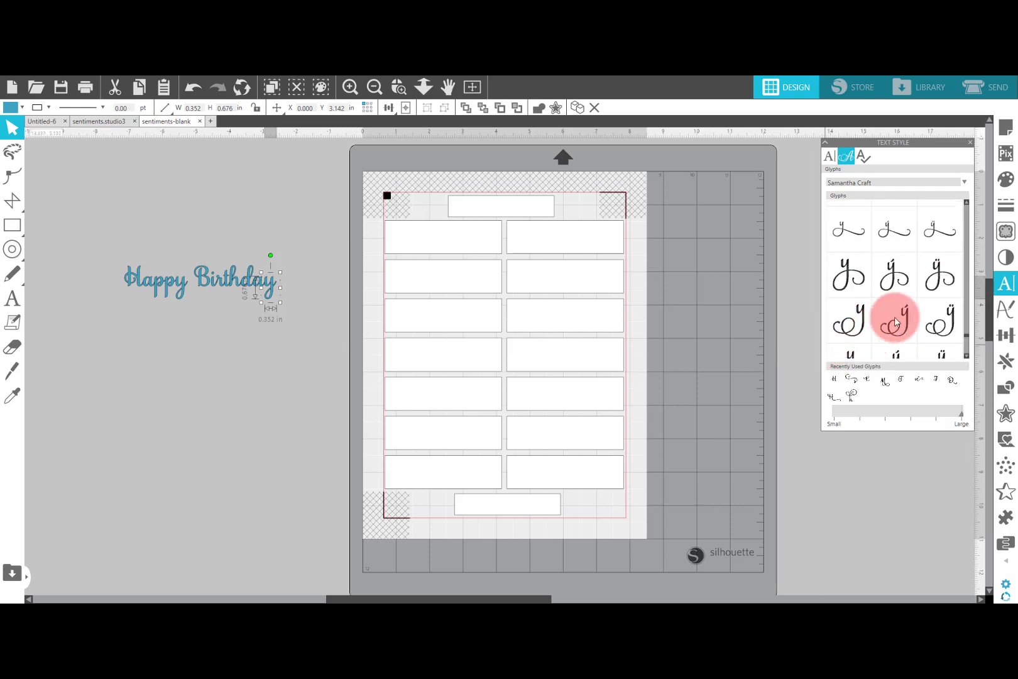
{"action": "scroll", "coordinate": [920, 318], "scroll_direction": "down", "scroll_amount": 1}
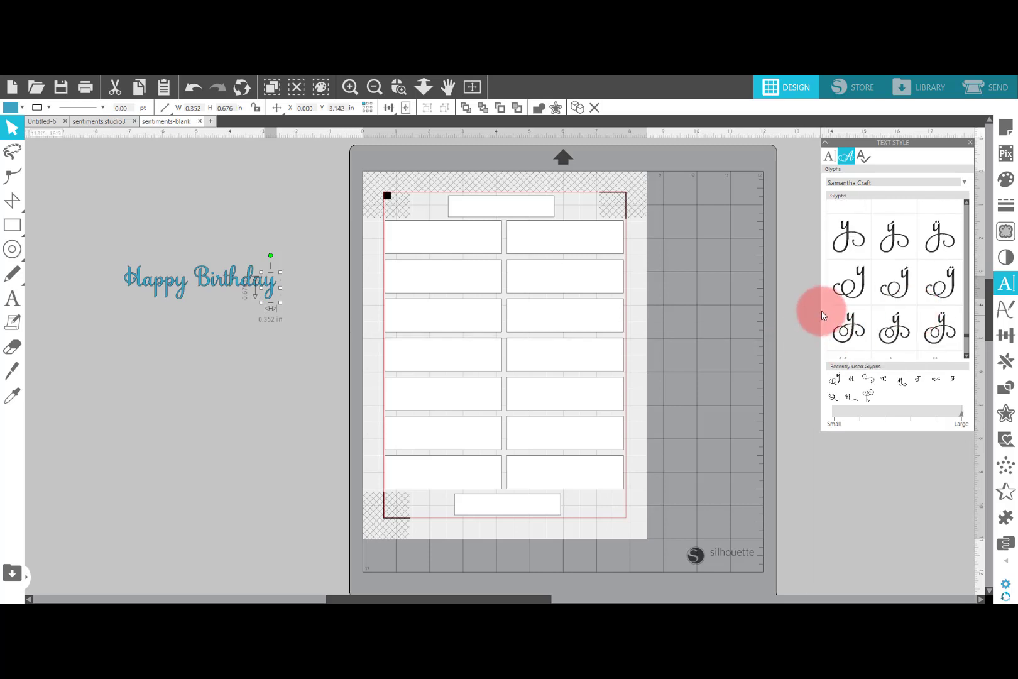
{"action": "scroll", "coordinate": [875, 299], "scroll_direction": "down", "scroll_amount": 4}
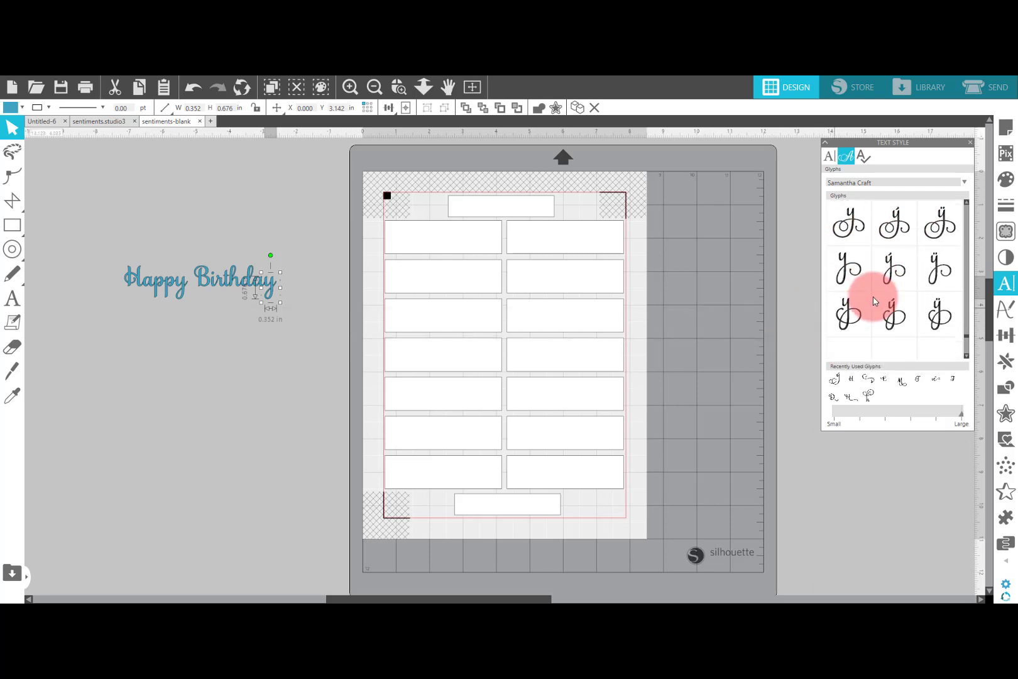
{"action": "scroll", "coordinate": [875, 300], "scroll_direction": "down", "scroll_amount": 4}
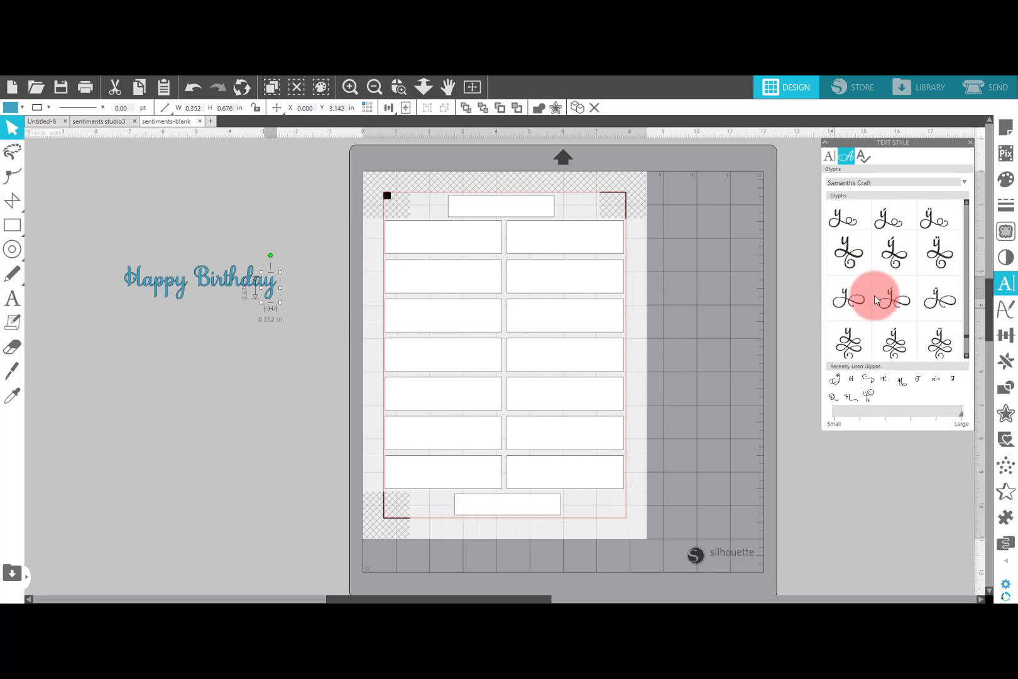
{"action": "scroll", "coordinate": [877, 301], "scroll_direction": "down", "scroll_amount": 4}
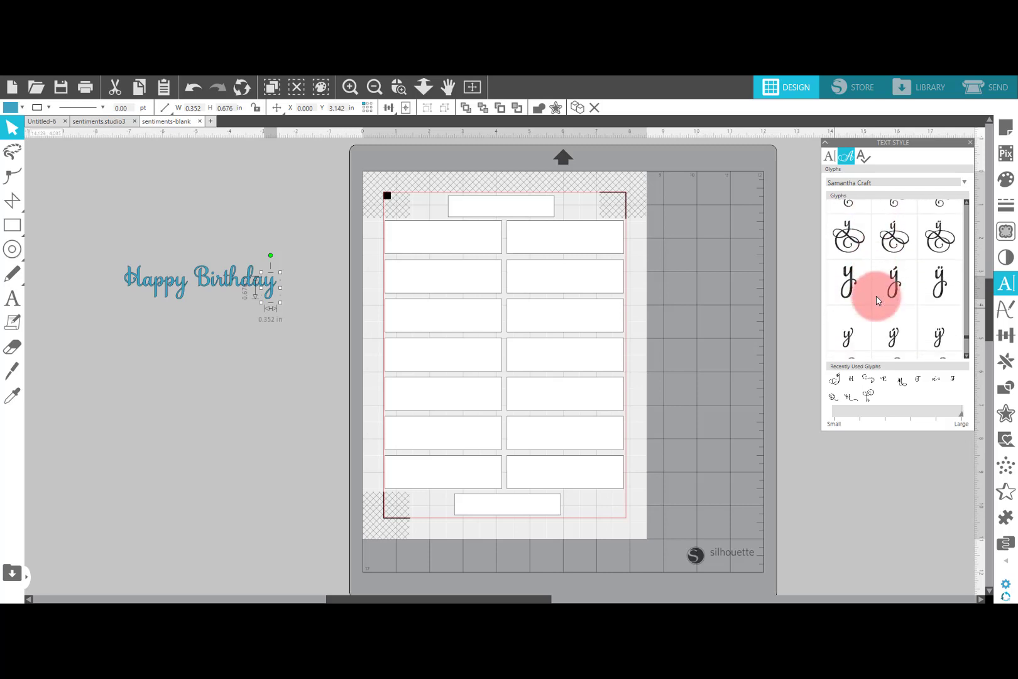
{"action": "scroll", "coordinate": [877, 298], "scroll_direction": "down", "scroll_amount": 4}
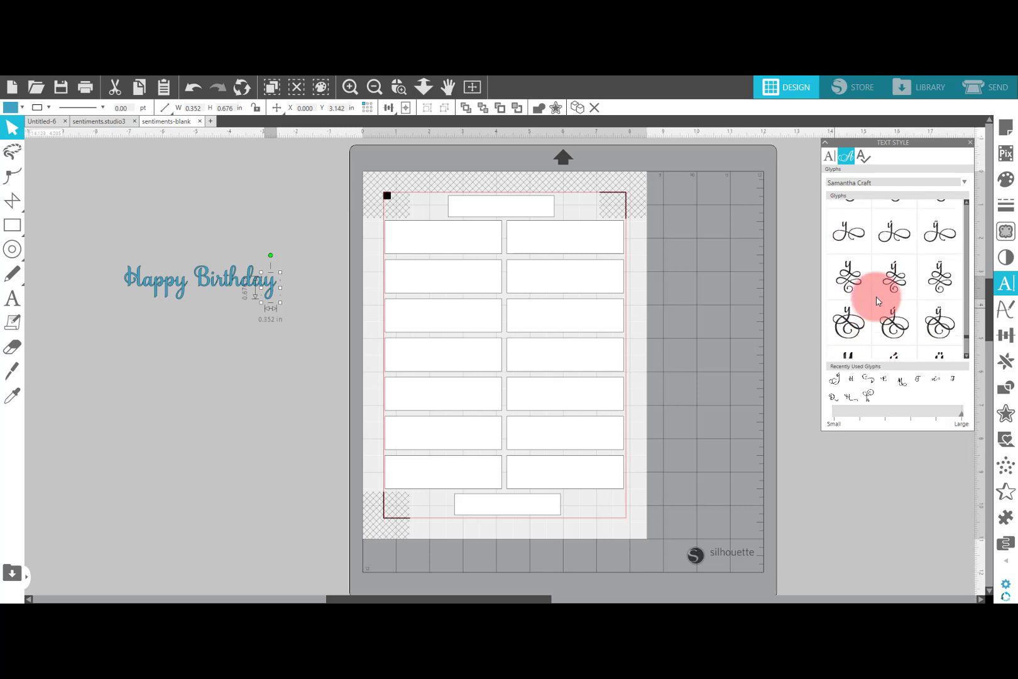
{"action": "scroll", "coordinate": [878, 300], "scroll_direction": "down", "scroll_amount": 4}
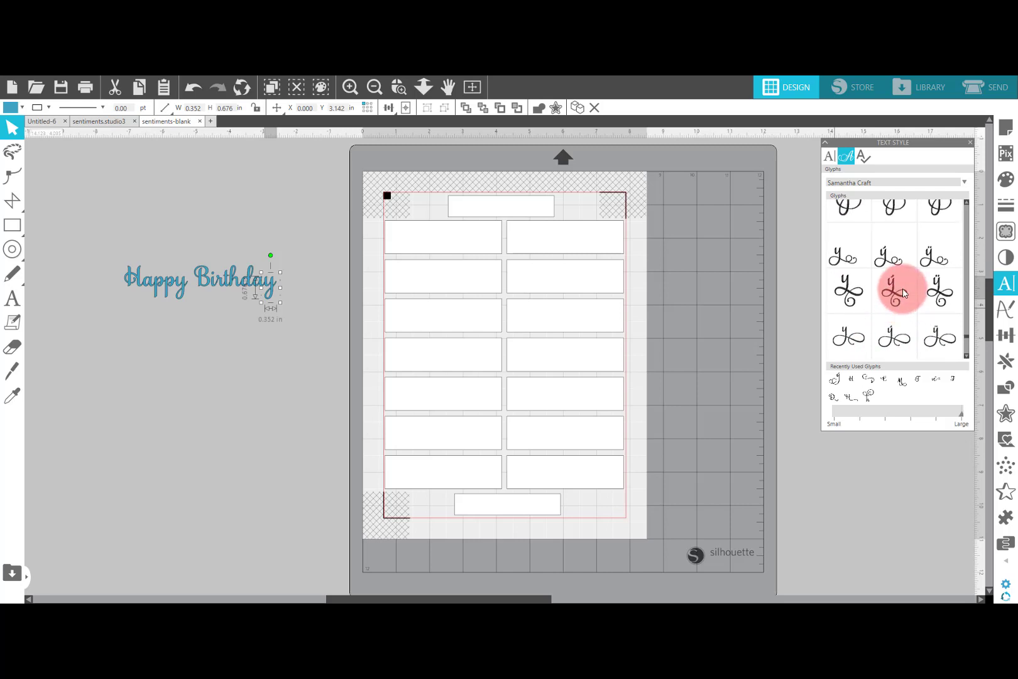
{"action": "scroll", "coordinate": [906, 294], "scroll_direction": "up", "scroll_amount": 3}
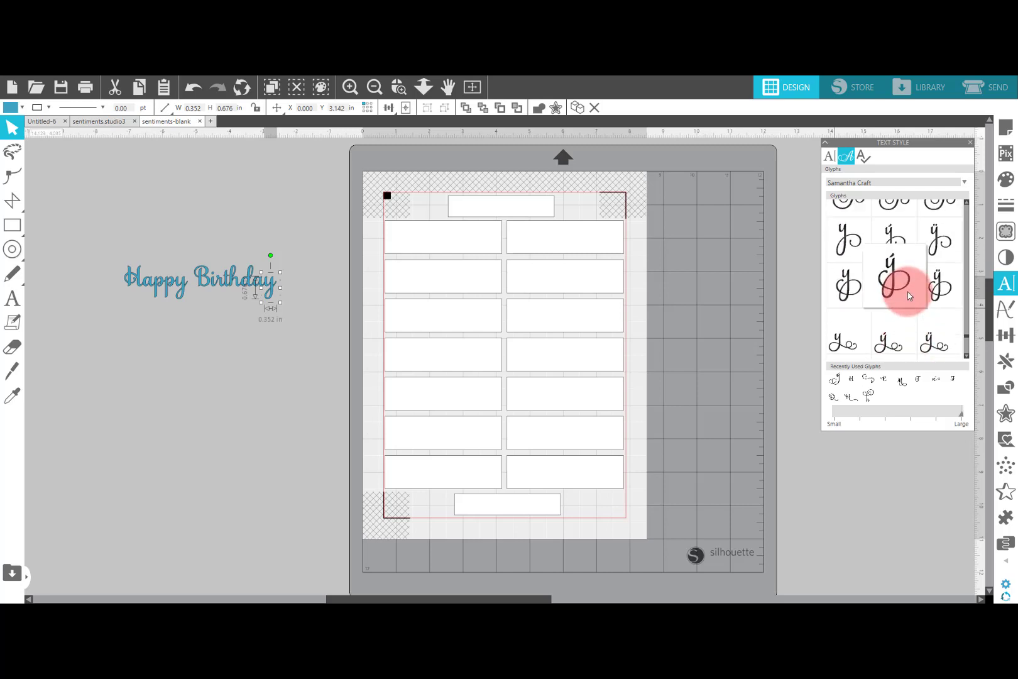
{"action": "scroll", "coordinate": [818, 311], "scroll_direction": "up", "scroll_amount": 3}
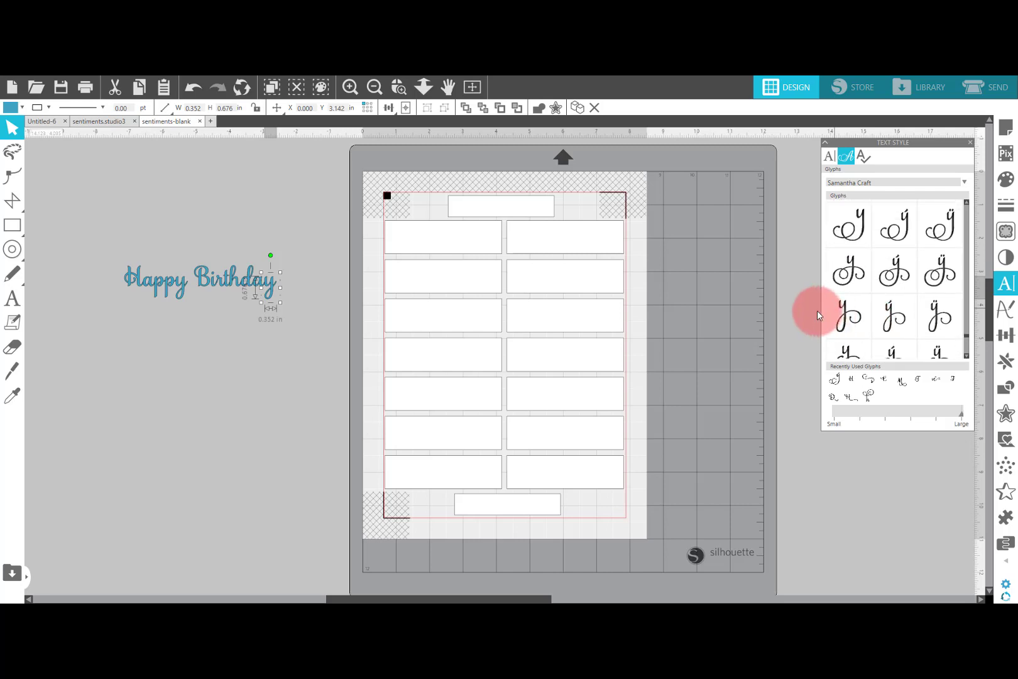
{"action": "double_click", "coordinate": [851, 275]}
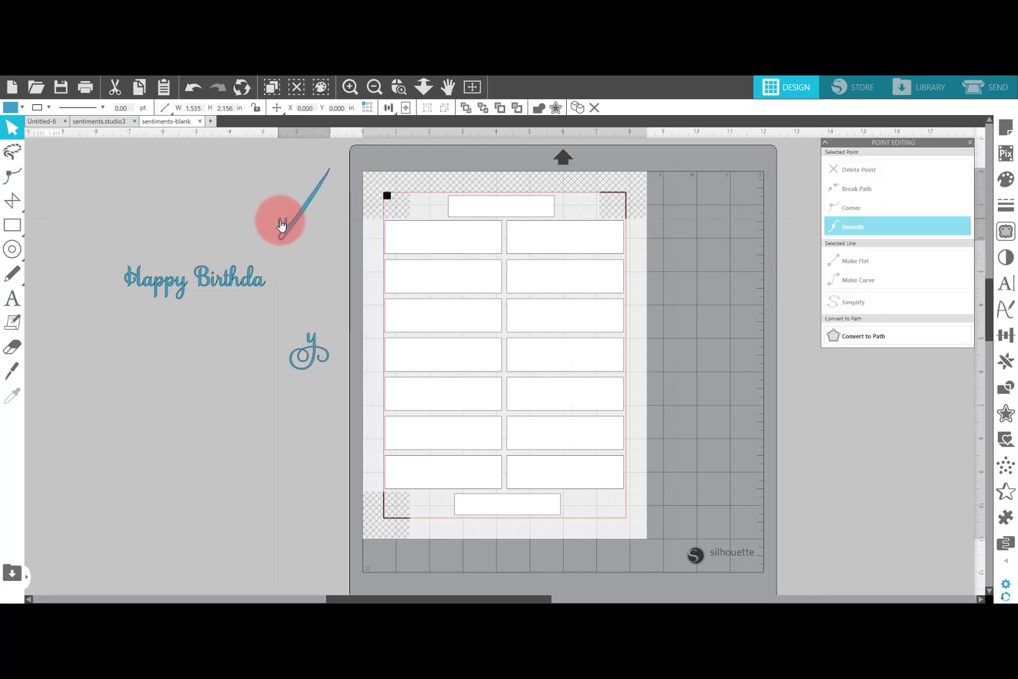
Step: Delete the distorted original y, then scale down the decorative y and place it at the end of "Birthday"
{"action": "left_click_drag", "start_coordinate": [280, 220], "coordinate": [285, 227]}
{"action": "key", "text": "Delete"}
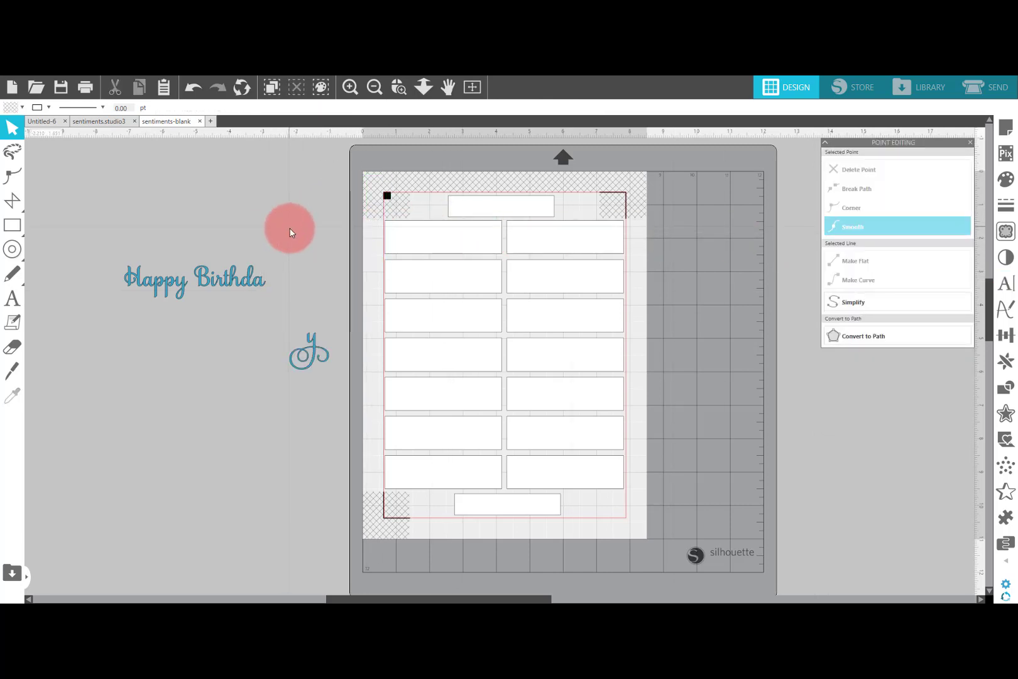
{"action": "left_click", "coordinate": [305, 355]}
{"action": "left_click", "coordinate": [334, 389]}
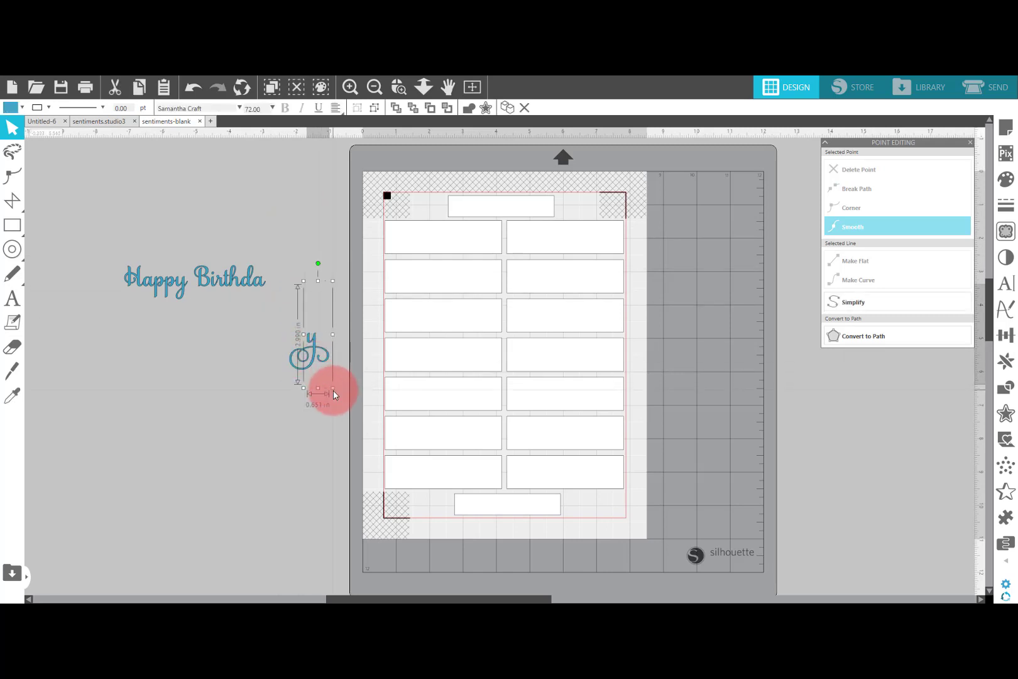
{"action": "left_click_drag", "start_coordinate": [330, 388], "coordinate": [270, 290]}
{"action": "left_click", "coordinate": [282, 311]}
{"action": "left_click", "coordinate": [283, 309]}
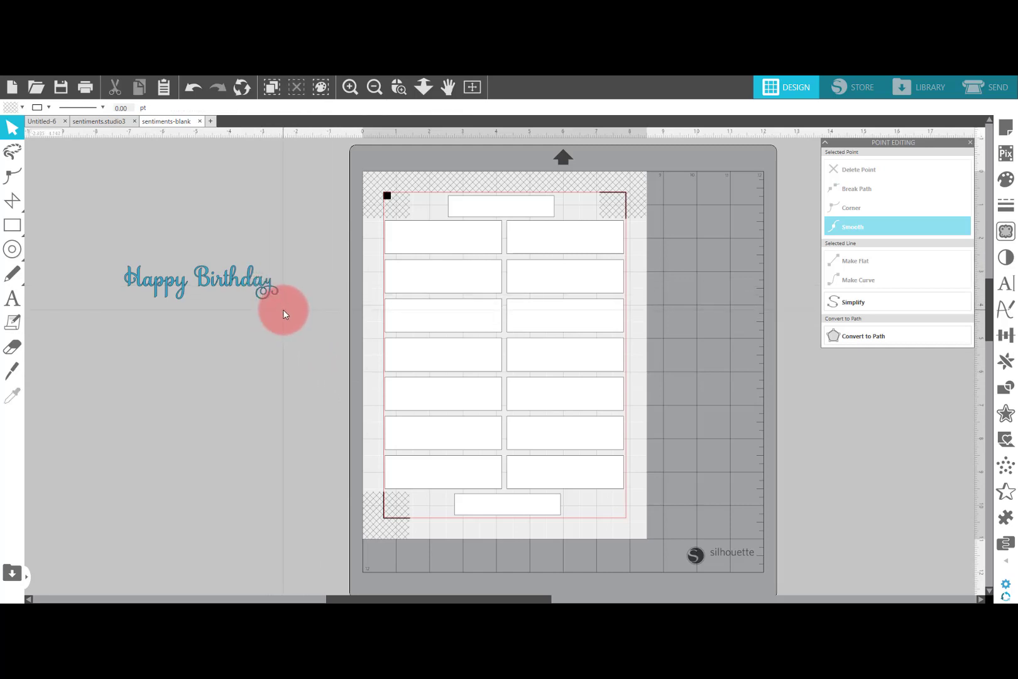
Step: Enlarge the decorative y to about 80.68 pt and reposition it so it meets the a of "Birthday"
{"action": "left_click", "coordinate": [275, 288]}
{"action": "left_click_drag", "start_coordinate": [283, 311], "coordinate": [334, 359]}
{"action": "left_click", "coordinate": [273, 329]}
{"action": "left_click_drag", "start_coordinate": [275, 328], "coordinate": [274, 294]}
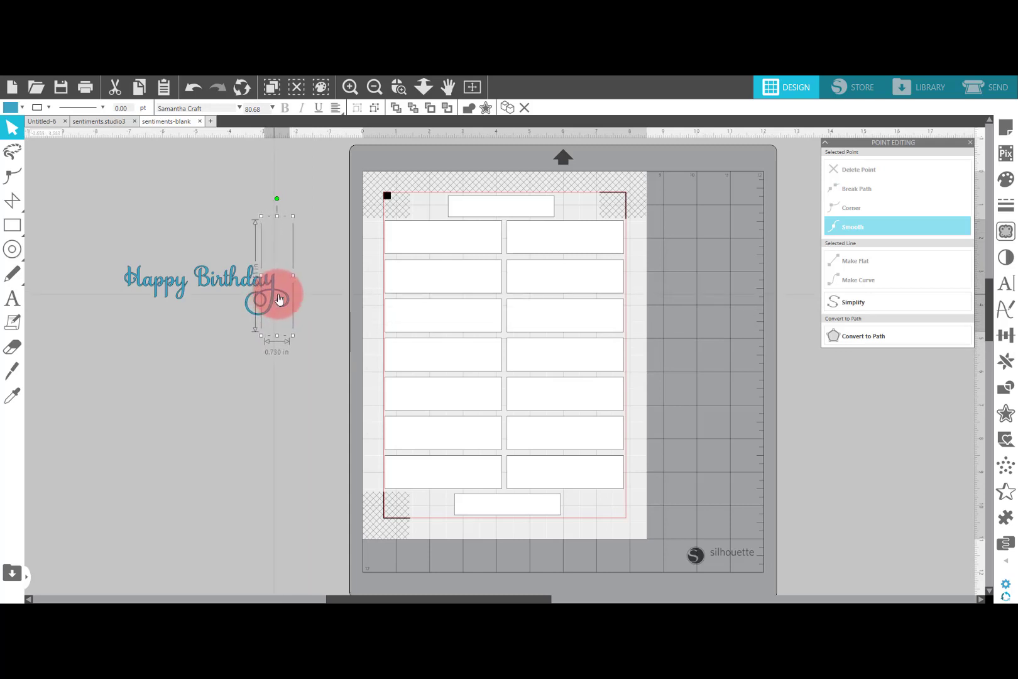
{"action": "left_click", "coordinate": [287, 338]}
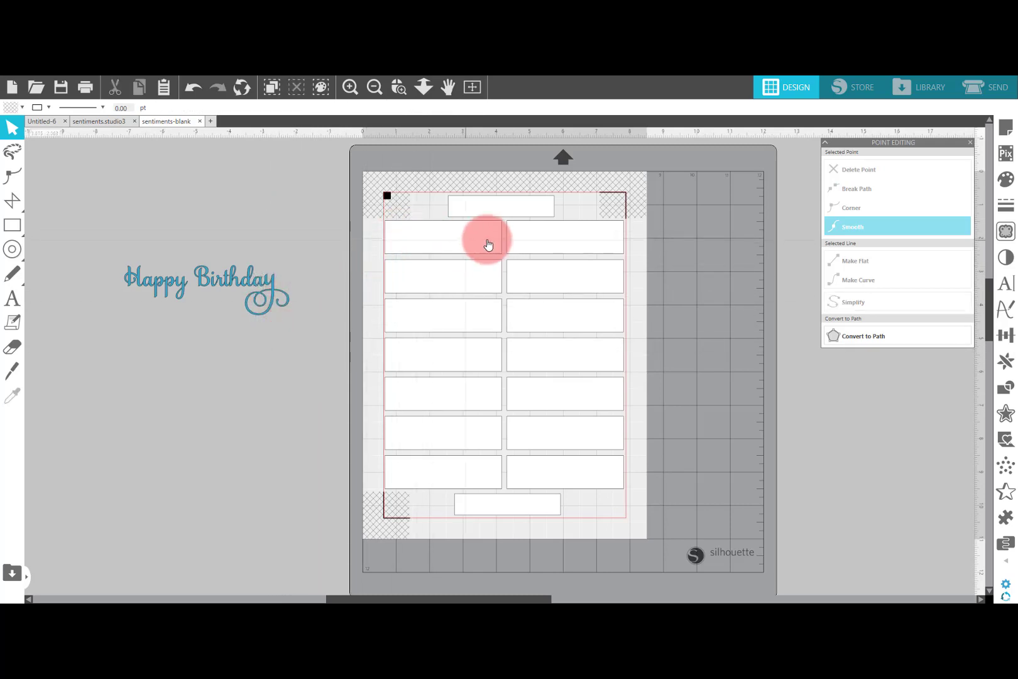
Step: Shrink the decorative y slightly and weld all the letters of "Happy Birthday"
{"action": "left_click", "coordinate": [282, 298]}
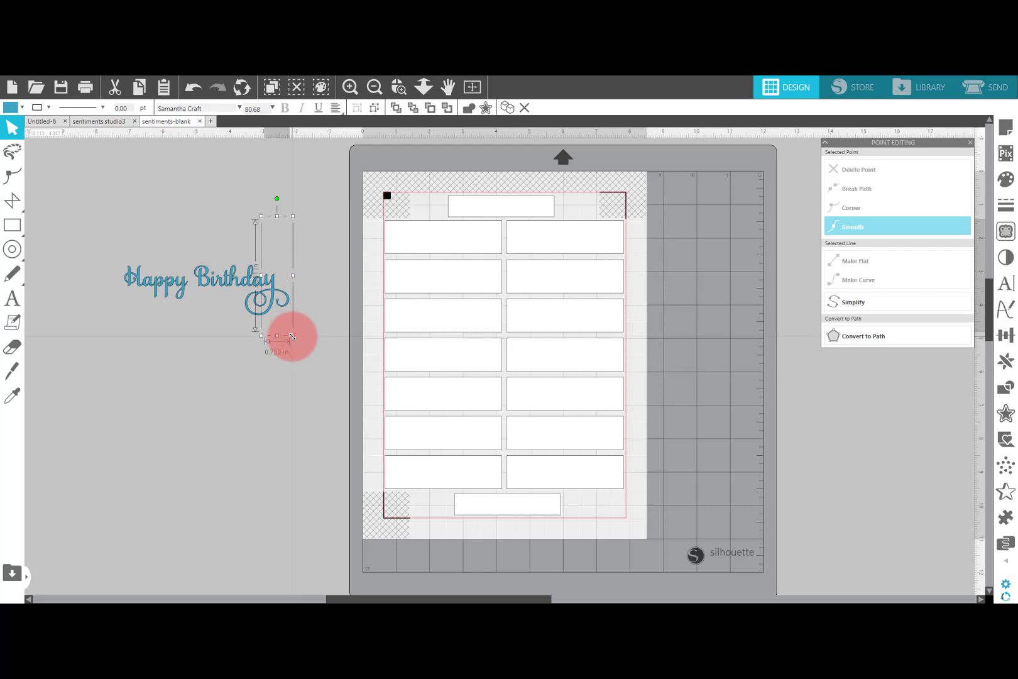
{"action": "left_click_drag", "start_coordinate": [291, 334], "coordinate": [117, 248]}
{"action": "left_click", "coordinate": [290, 339]}
{"action": "right_click", "coordinate": [143, 287]}
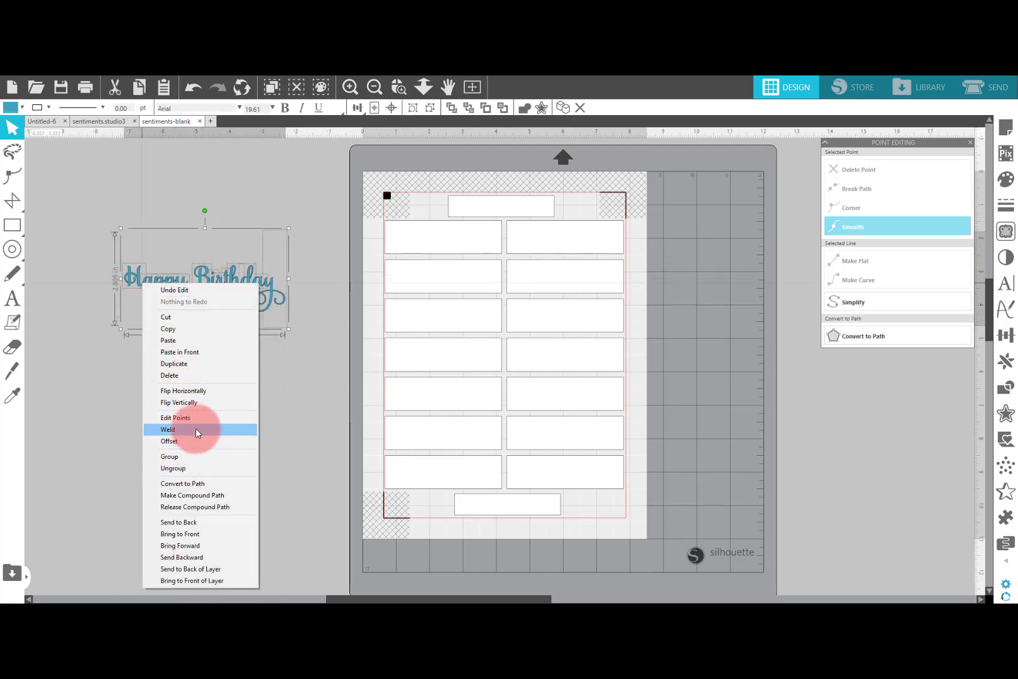
{"action": "left_click", "coordinate": [195, 428]}
Step: Group the welded lettering and scale it to about 2.58 in wide inside the first rectangle of the left column
{"action": "left_click_drag", "start_coordinate": [301, 342], "coordinate": [118, 255]}
{"action": "right_click", "coordinate": [150, 282]}
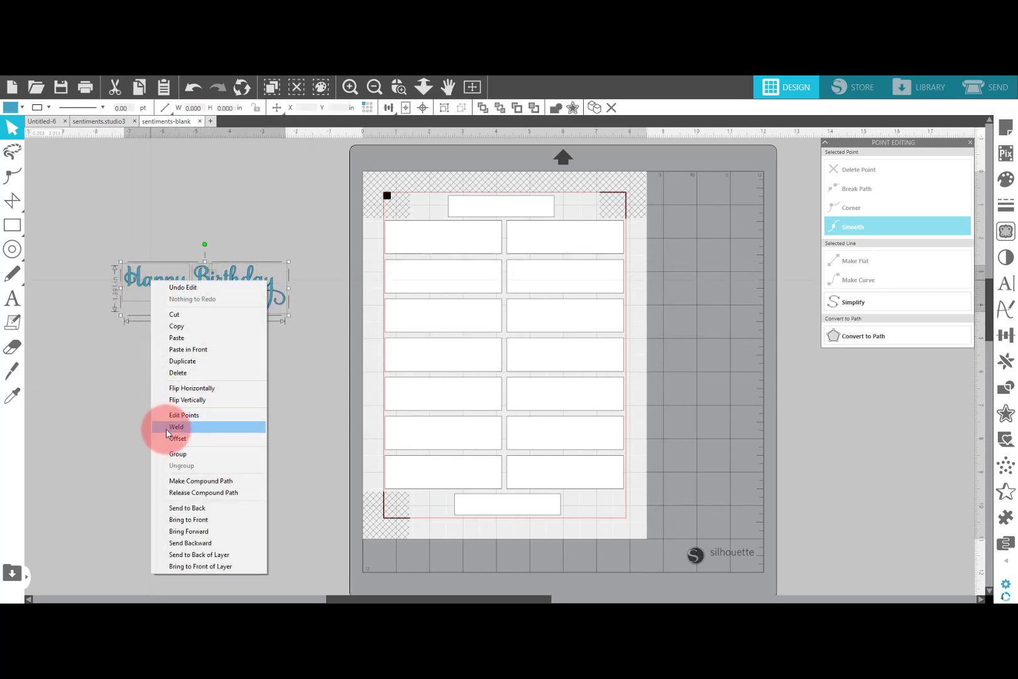
{"action": "left_click", "coordinate": [164, 451]}
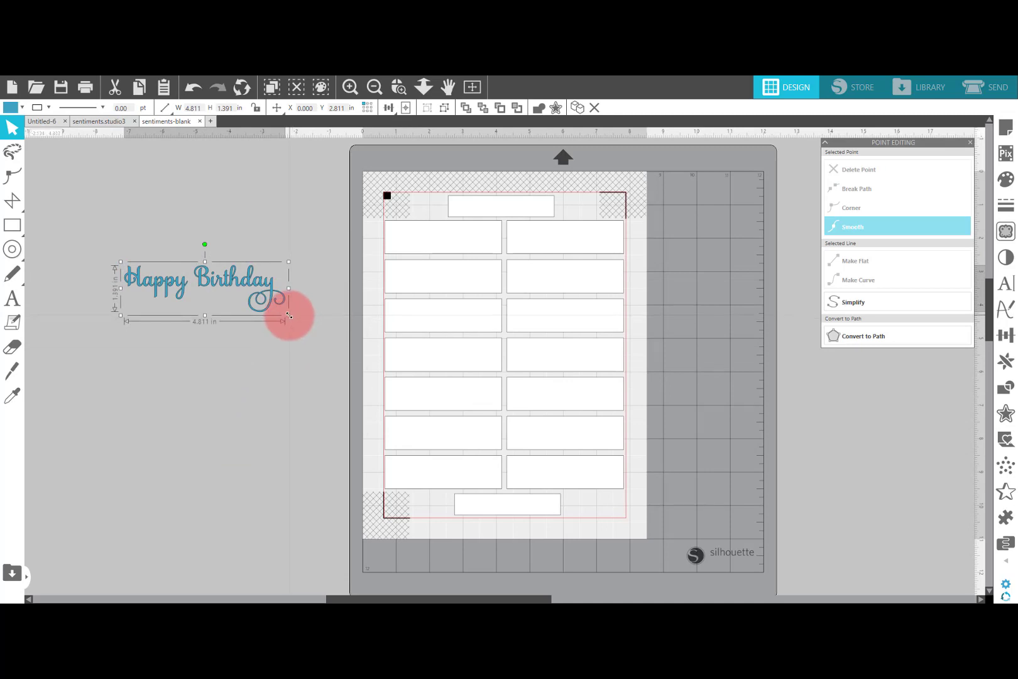
{"action": "left_click_drag", "start_coordinate": [289, 315], "coordinate": [468, 234]}
{"action": "left_click", "coordinate": [327, 269]}
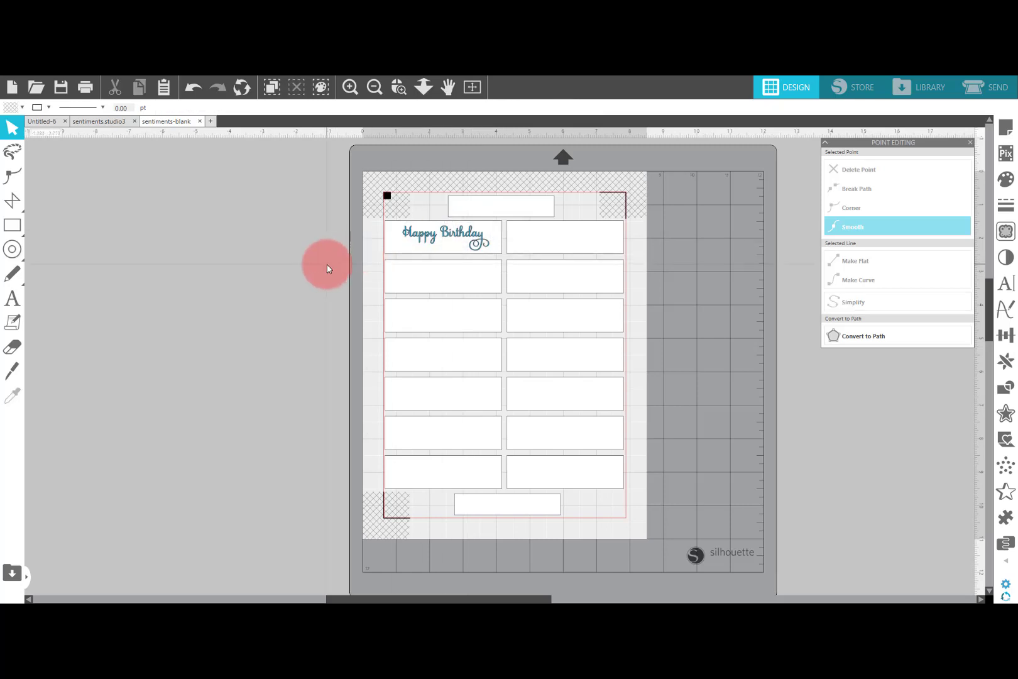
Step: Fill the "Happy Birthday" sentiment with black
{"action": "left_click", "coordinate": [464, 239]}
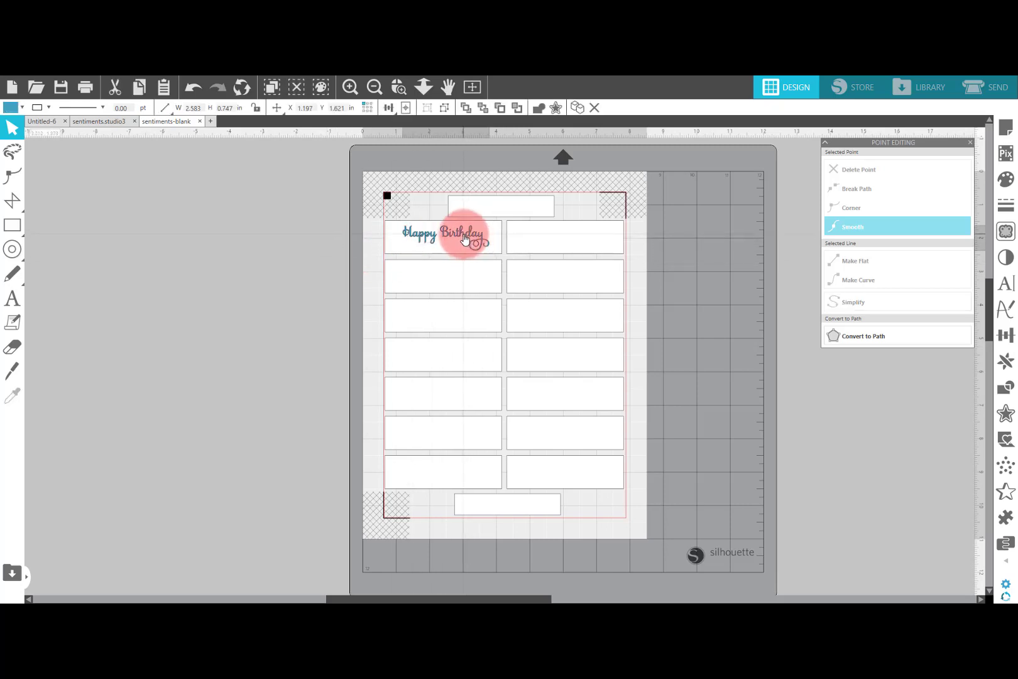
{"action": "left_click", "coordinate": [12, 110]}
{"action": "left_click", "coordinate": [77, 130]}
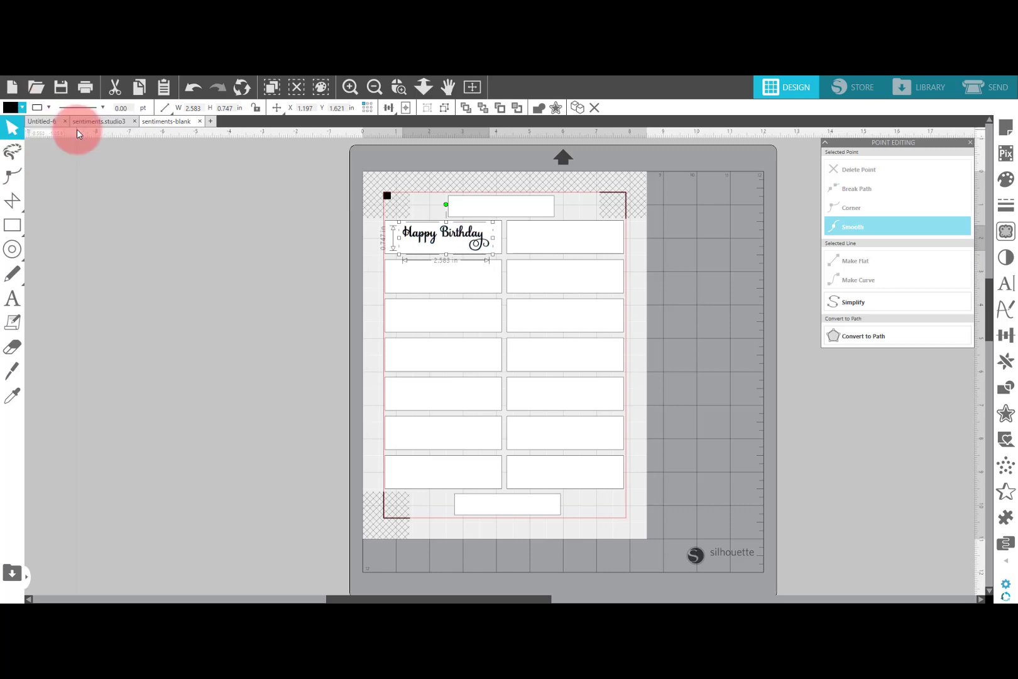
{"action": "left_click", "coordinate": [164, 267]}
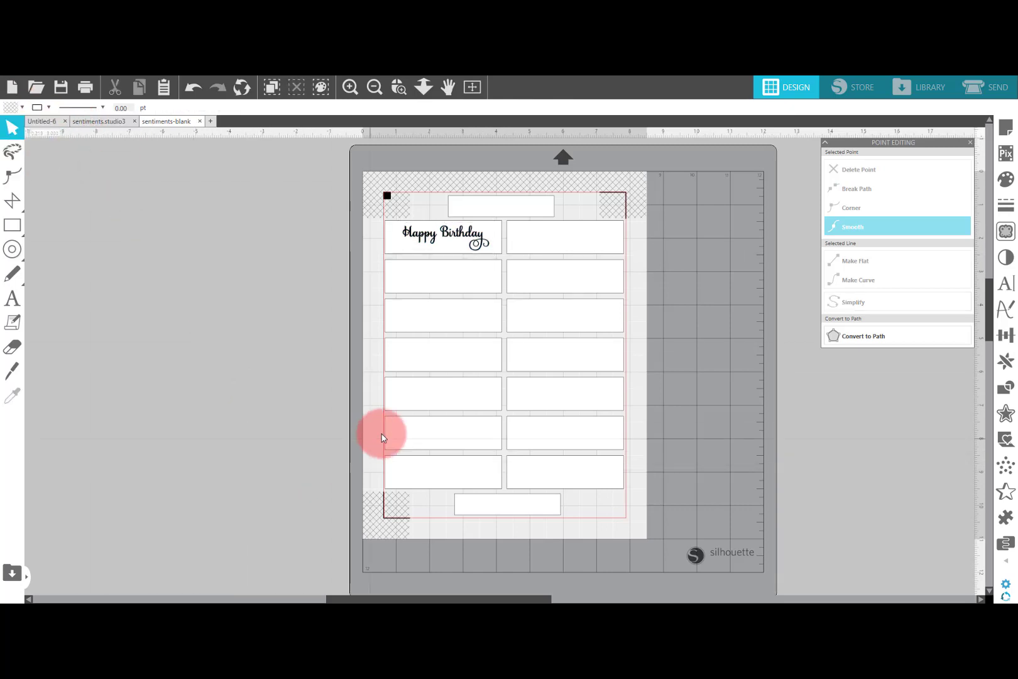
Step: Ungroup the grid of blank sentiment rectangles into separate rectangles
{"action": "left_click", "coordinate": [434, 233]}
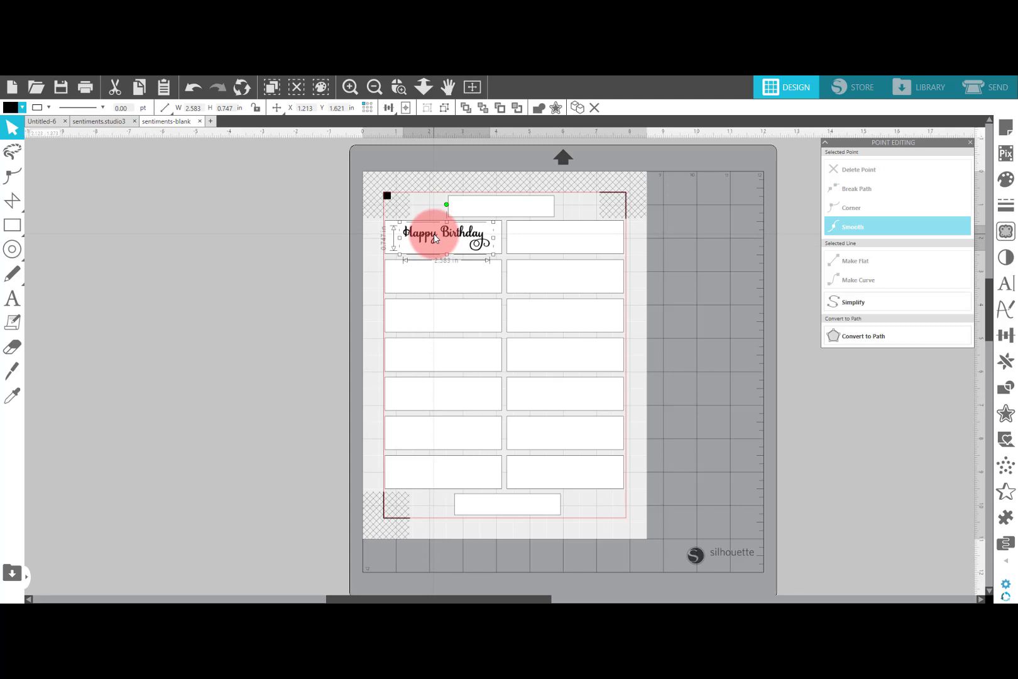
{"action": "left_click", "coordinate": [363, 245]}
{"action": "left_click", "coordinate": [395, 242]}
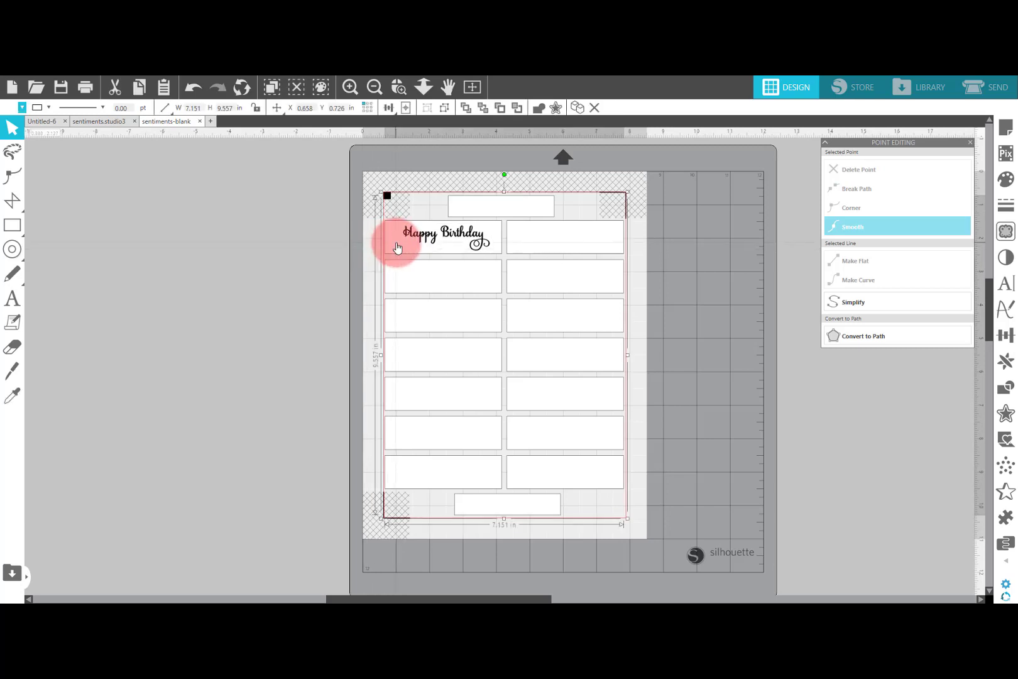
{"action": "right_click", "coordinate": [401, 248]}
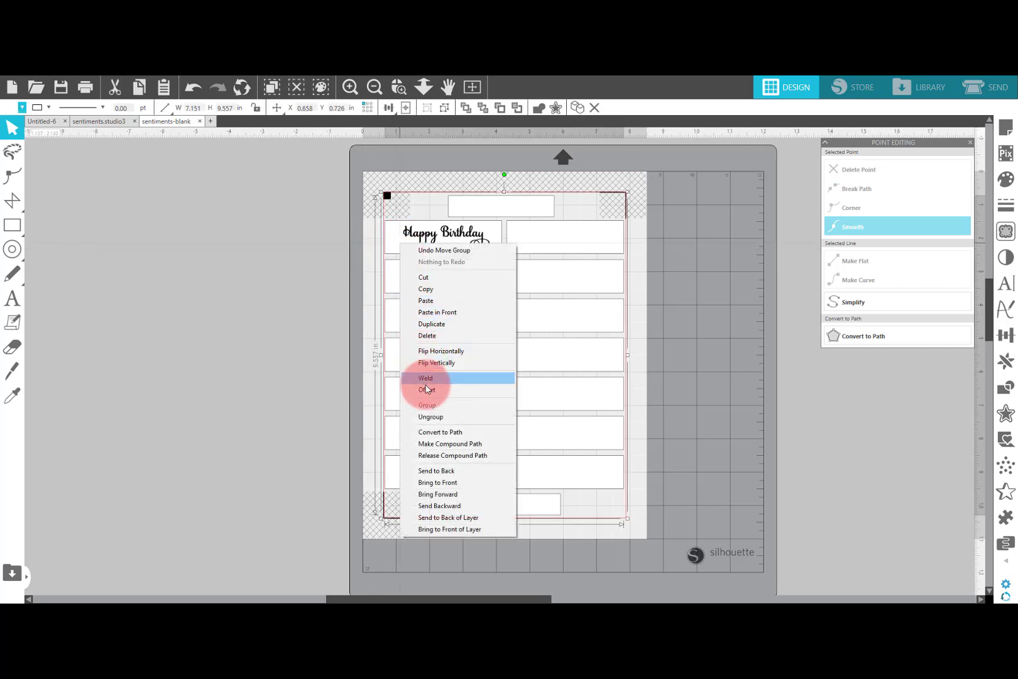
{"action": "left_click", "coordinate": [430, 417]}
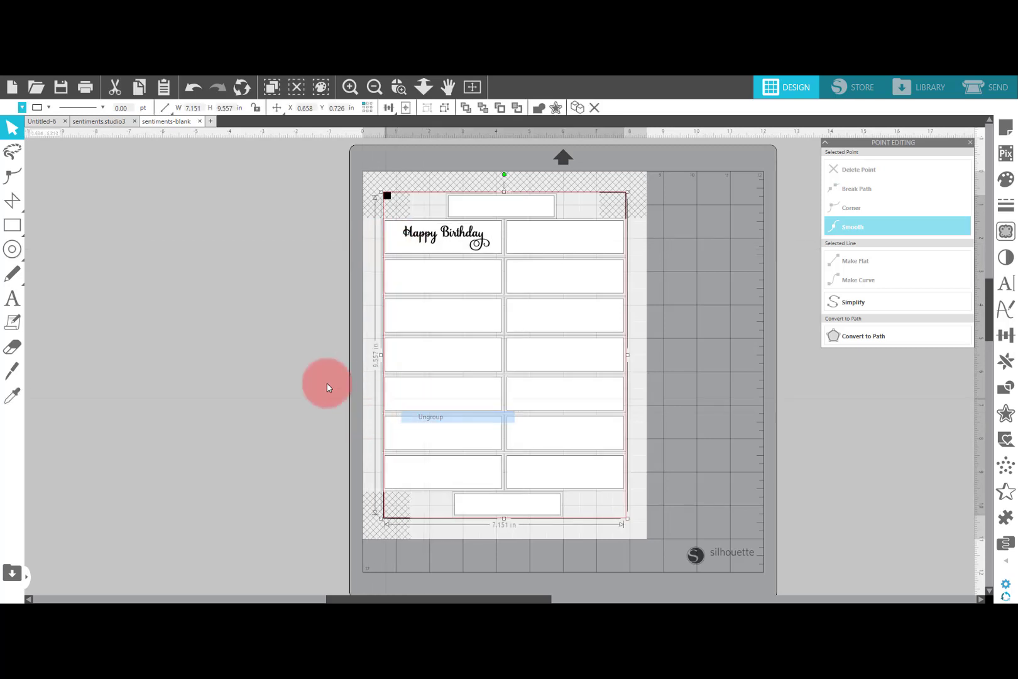
Step: Center the "Happy Birthday" lettering horizontally and vertically with the first rectangle of the left column
{"action": "left_click", "coordinate": [295, 350]}
{"action": "left_click", "coordinate": [405, 251]}
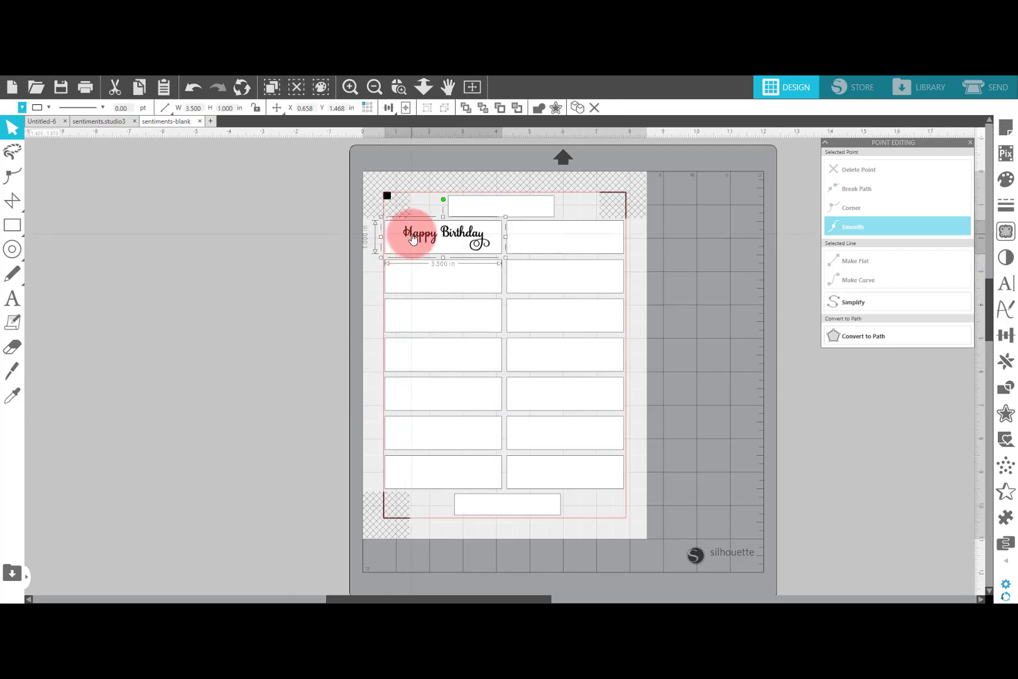
{"action": "left_click", "coordinate": [394, 108]}
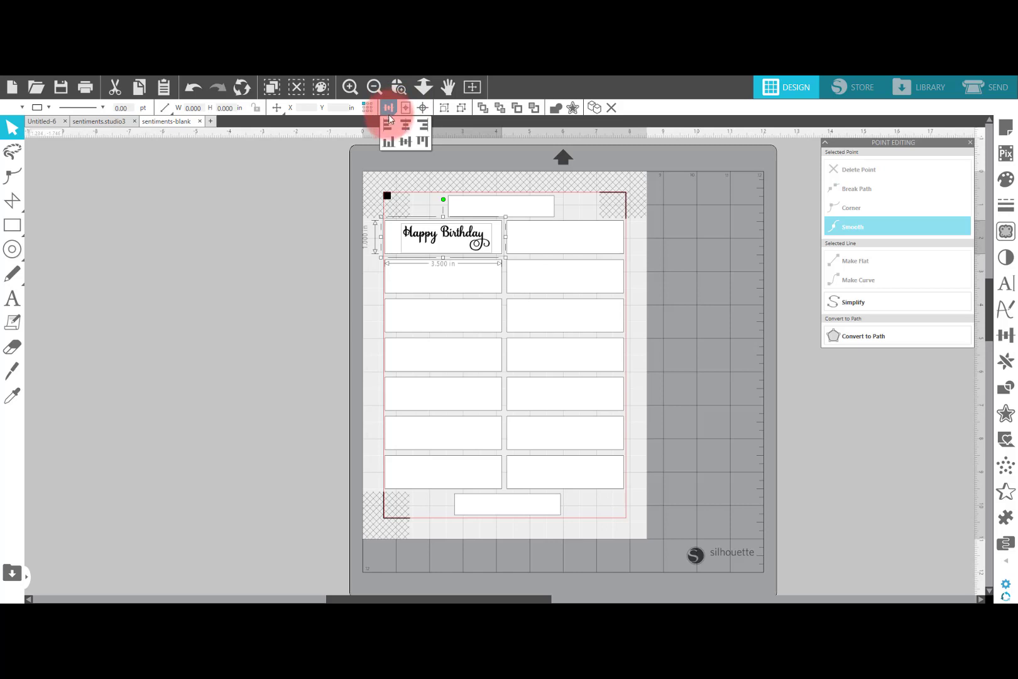
{"action": "left_click", "coordinate": [390, 143]}
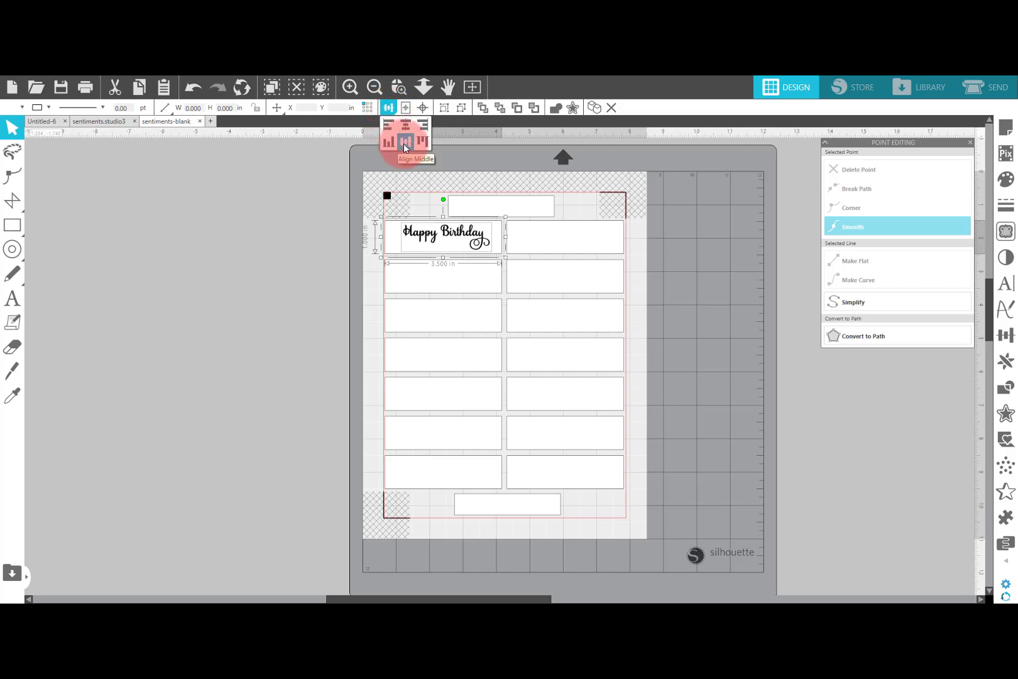
{"action": "left_click", "coordinate": [405, 125]}
{"action": "left_click", "coordinate": [315, 233]}
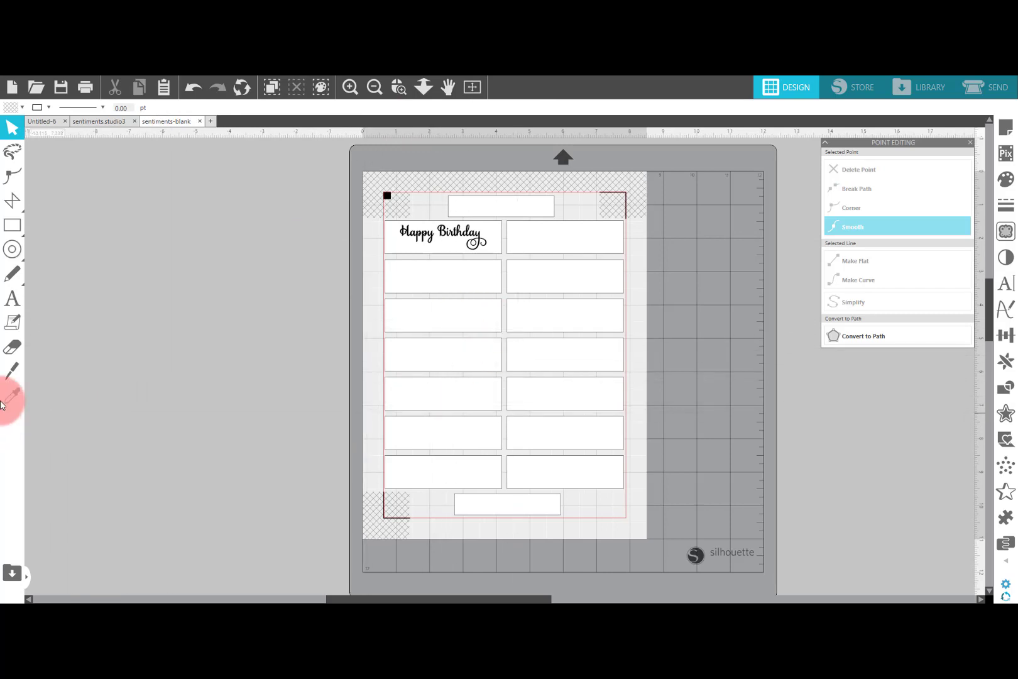
Step: Add the text "Get Well Soon" in the empty area beside the page
{"action": "left_click", "coordinate": [12, 298]}
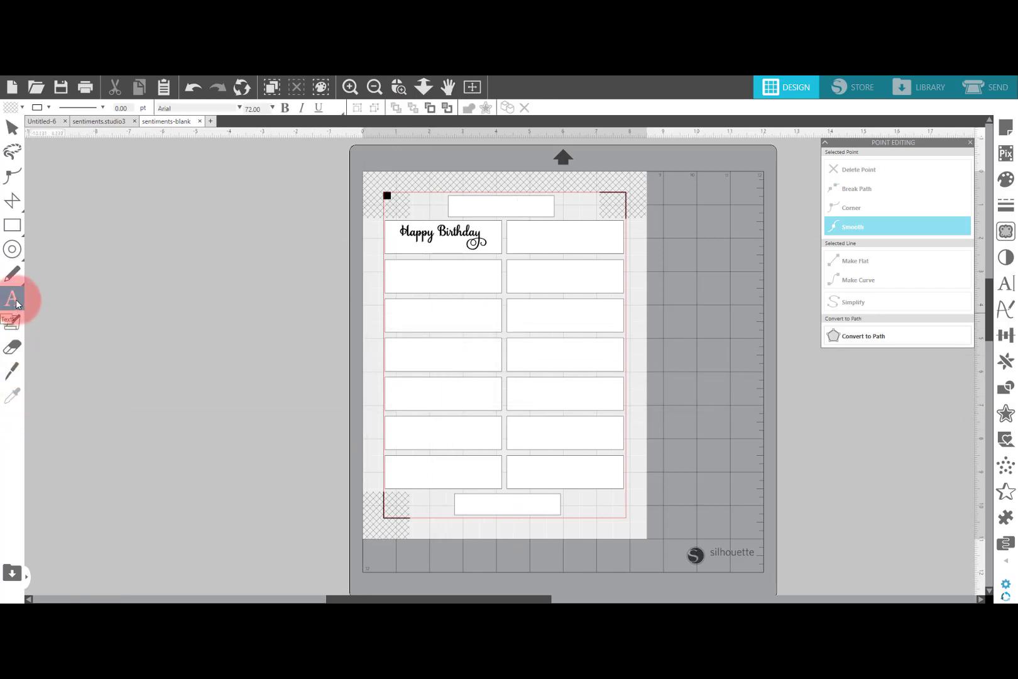
{"action": "left_click", "coordinate": [93, 291]}
{"action": "left_click", "coordinate": [819, 213]}
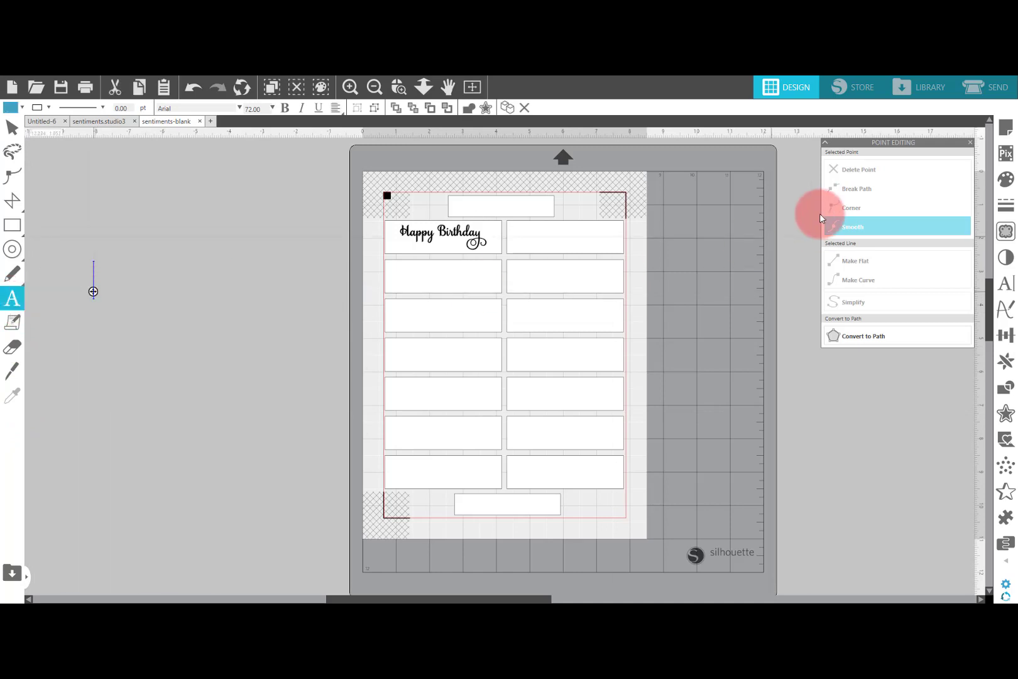
{"action": "type", "text": "G"}
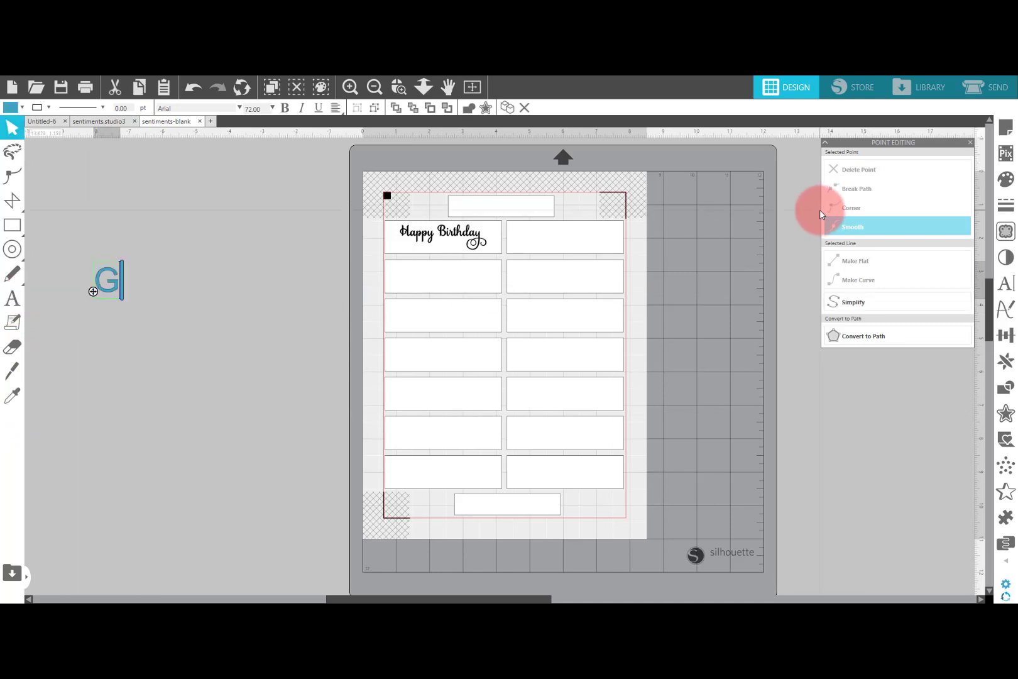
{"action": "type", "text": "et Well "}
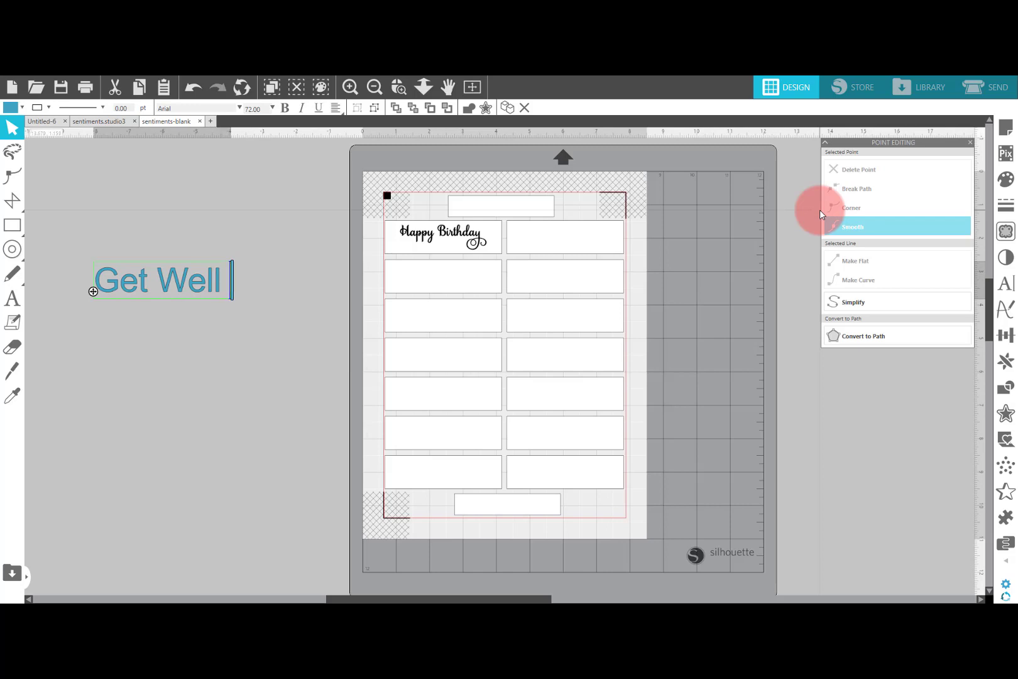
{"action": "type", "text": "Soon"}
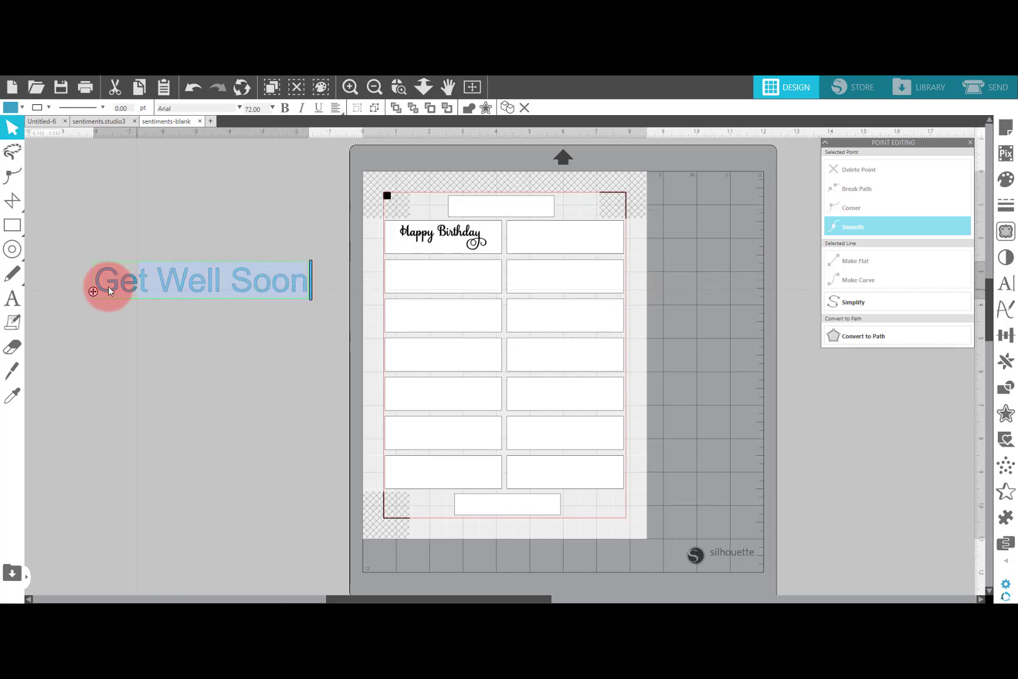
Step: Change the font of the "Get Well Soon" text to Magnolia Sky
{"action": "left_click_drag", "start_coordinate": [110, 282], "coordinate": [304, 288]}
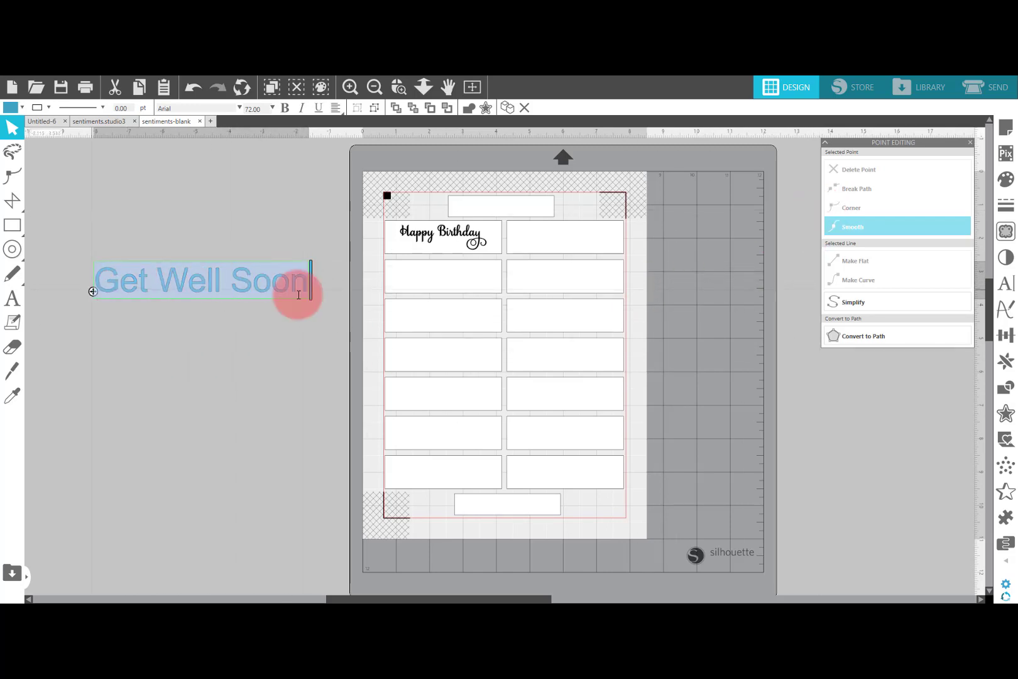
{"action": "left_click", "coordinate": [1005, 283]}
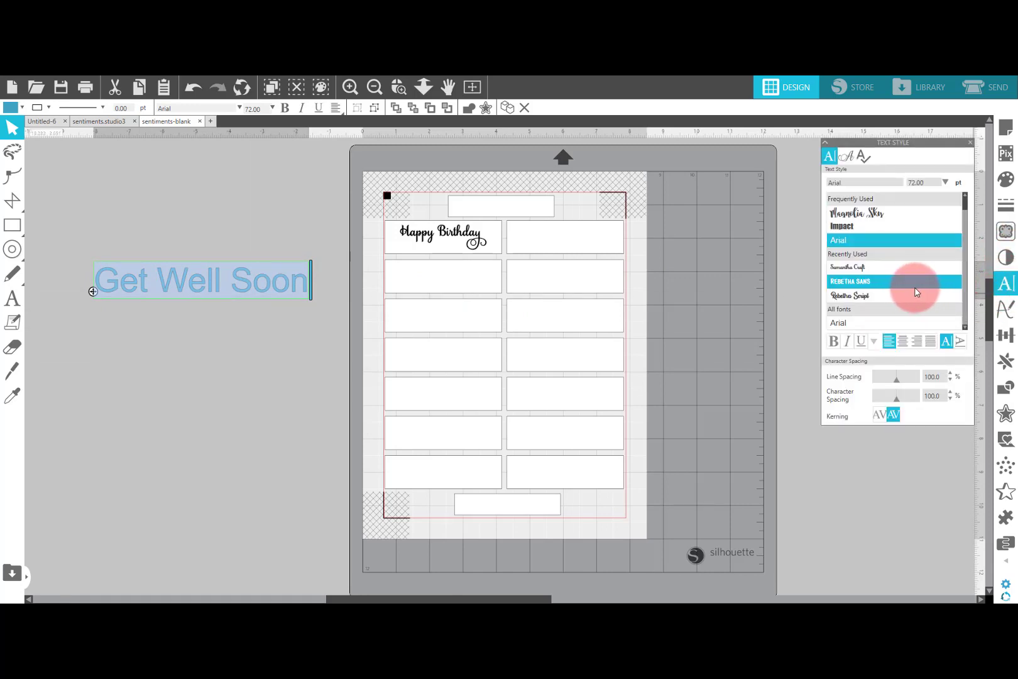
{"action": "left_click", "coordinate": [888, 217]}
{"action": "left_click", "coordinate": [274, 328]}
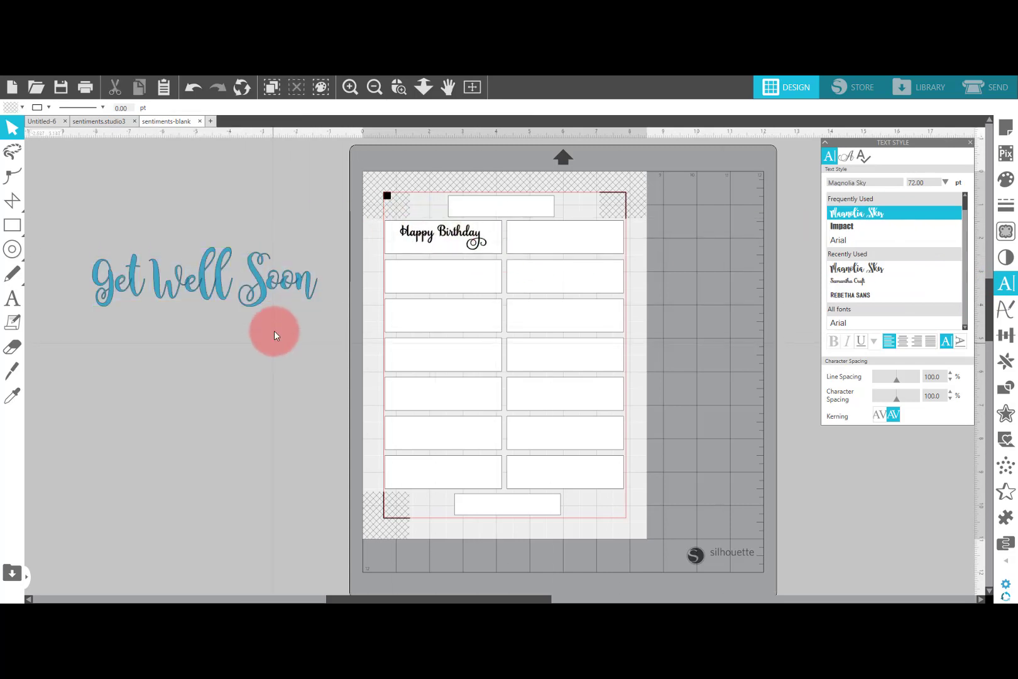
Step: Scale the "Get Well Soon" text down to about 3 in wide and weld its letters
{"action": "left_click", "coordinate": [264, 291]}
{"action": "left_click_drag", "start_coordinate": [321, 309], "coordinate": [277, 265]}
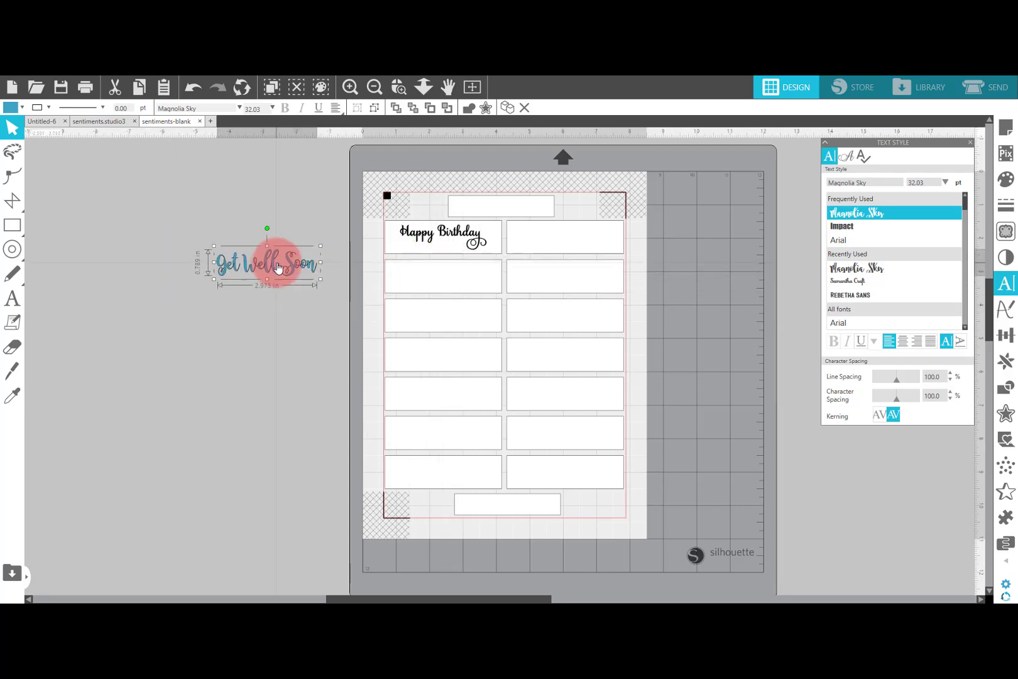
{"action": "right_click", "coordinate": [278, 264]}
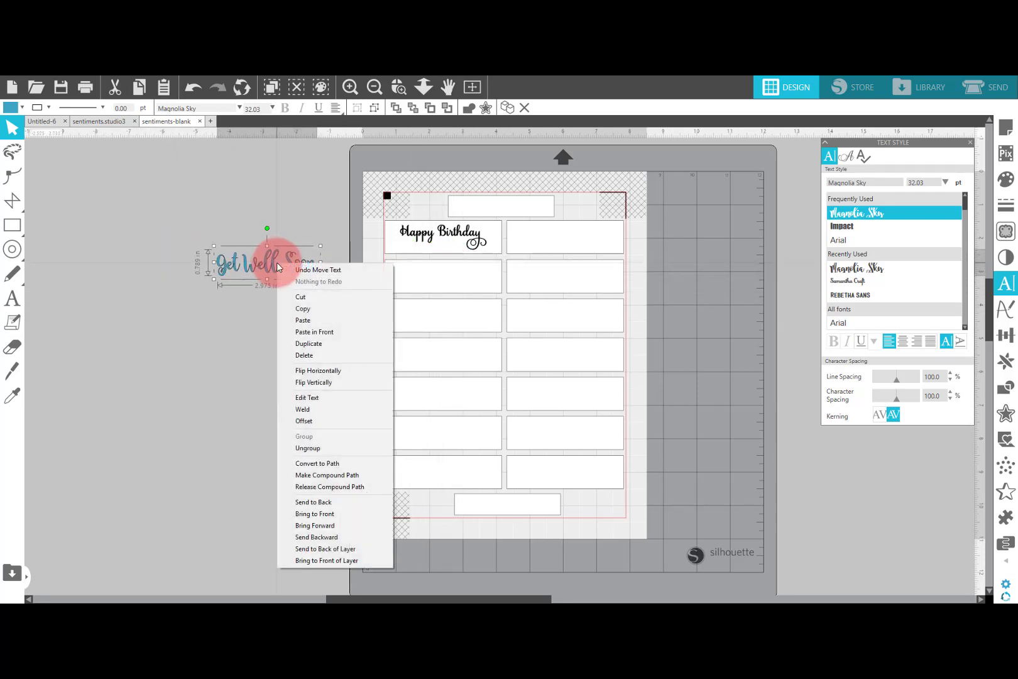
{"action": "left_click", "coordinate": [308, 409]}
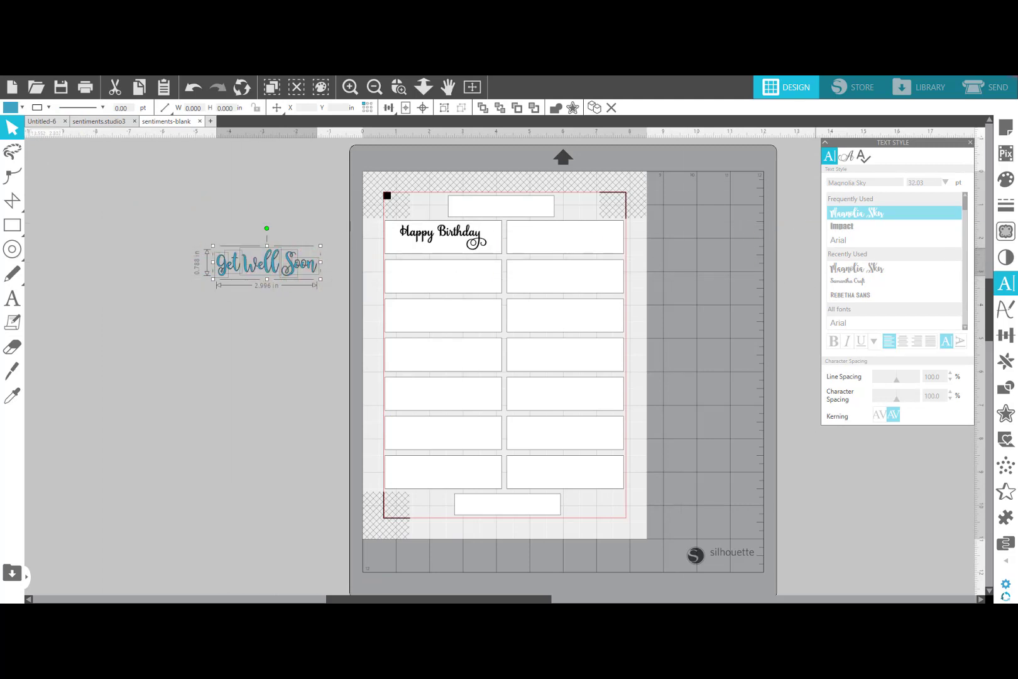
Step: Fill the welded "Get Well Soon" lettering with black
{"action": "key", "text": "i"}
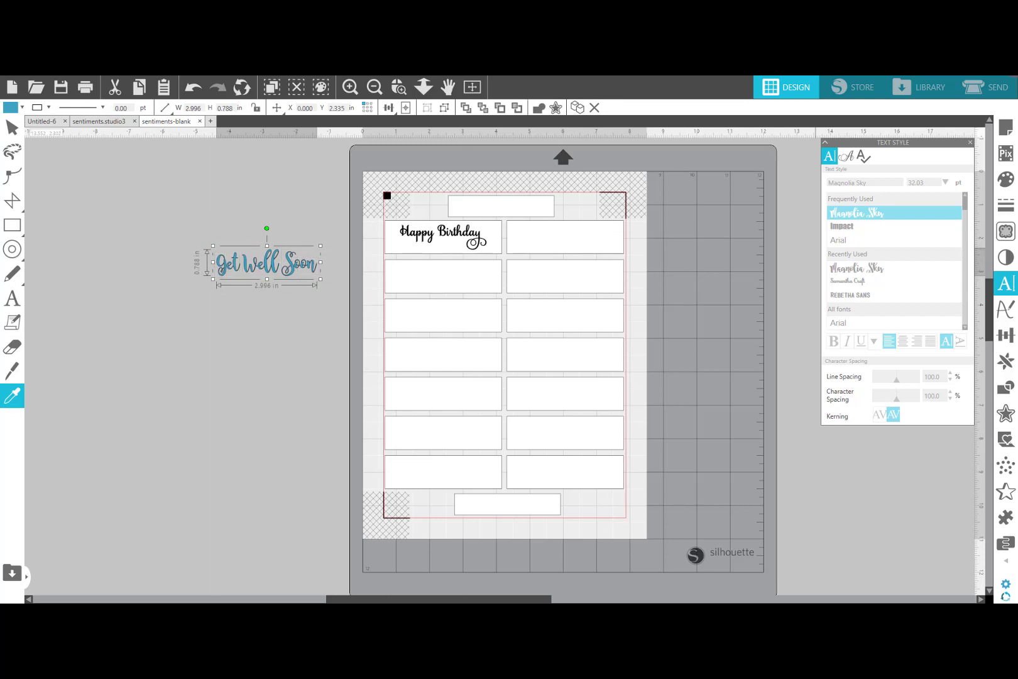
{"action": "key", "text": "v"}
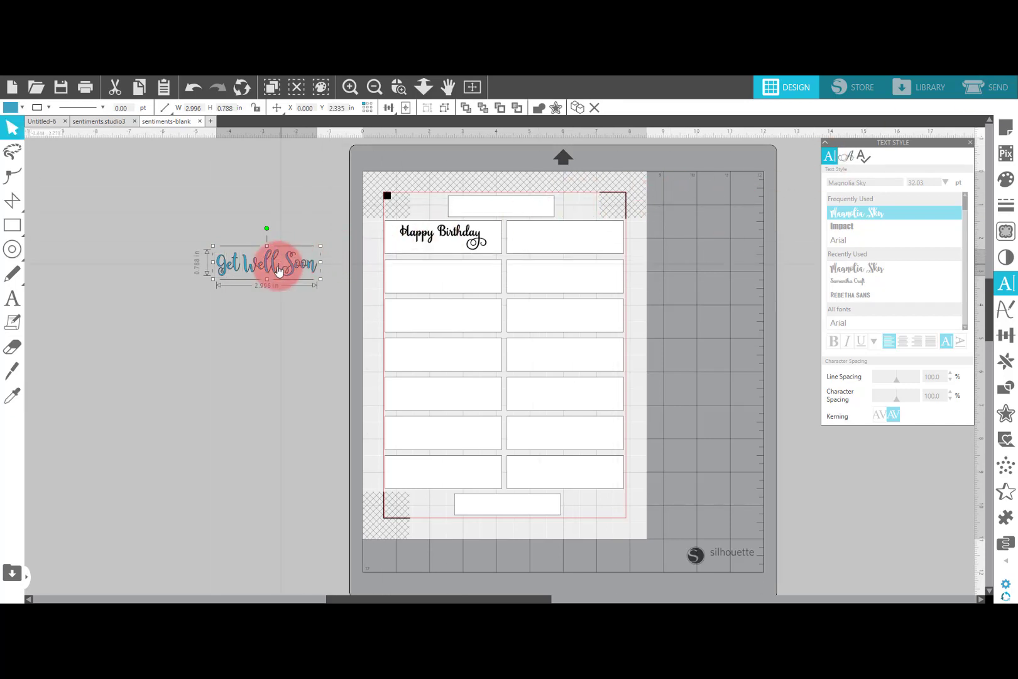
{"action": "left_click", "coordinate": [22, 108]}
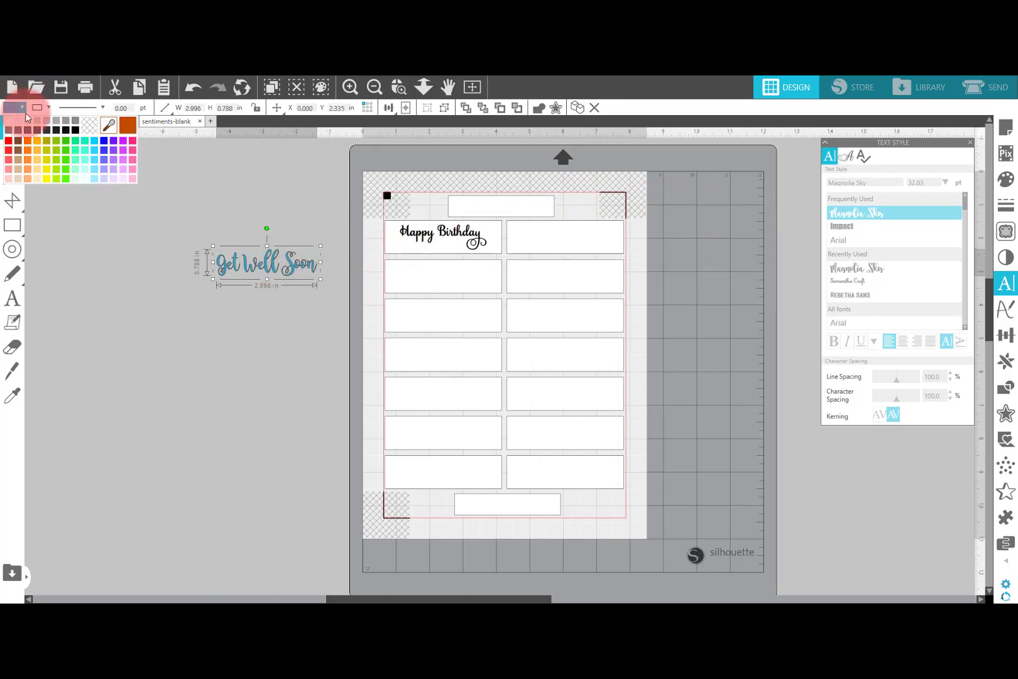
{"action": "left_click", "coordinate": [77, 131]}
{"action": "left_click", "coordinate": [121, 245]}
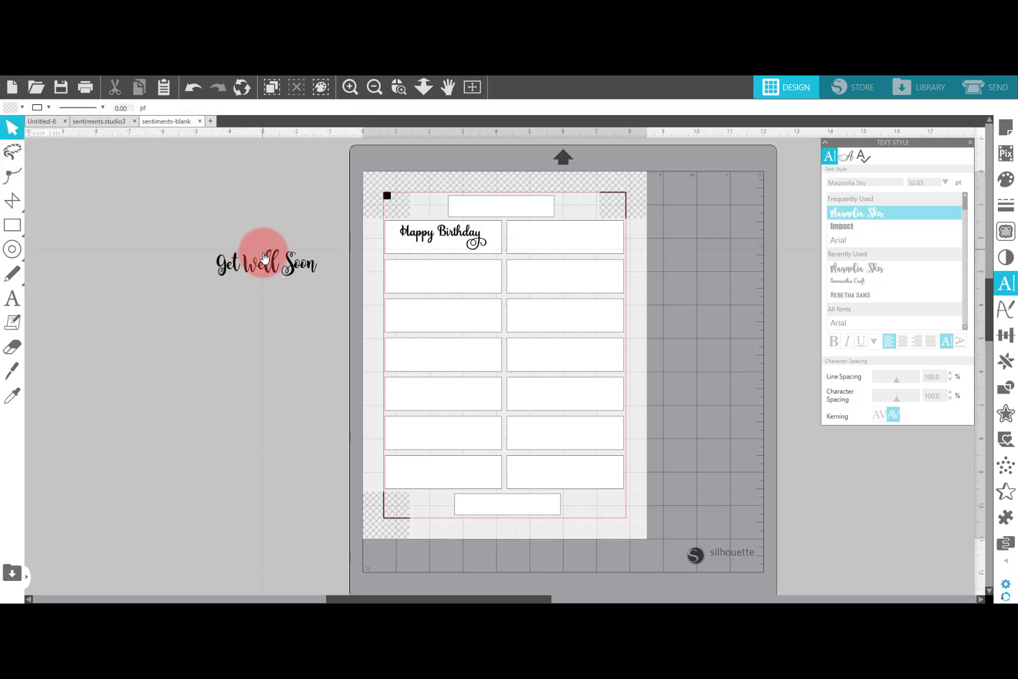
Step: Move "Get Well Soon" into the second rectangle of the left column and center the two on each other in both directions
{"action": "left_click_drag", "start_coordinate": [256, 267], "coordinate": [434, 284]}
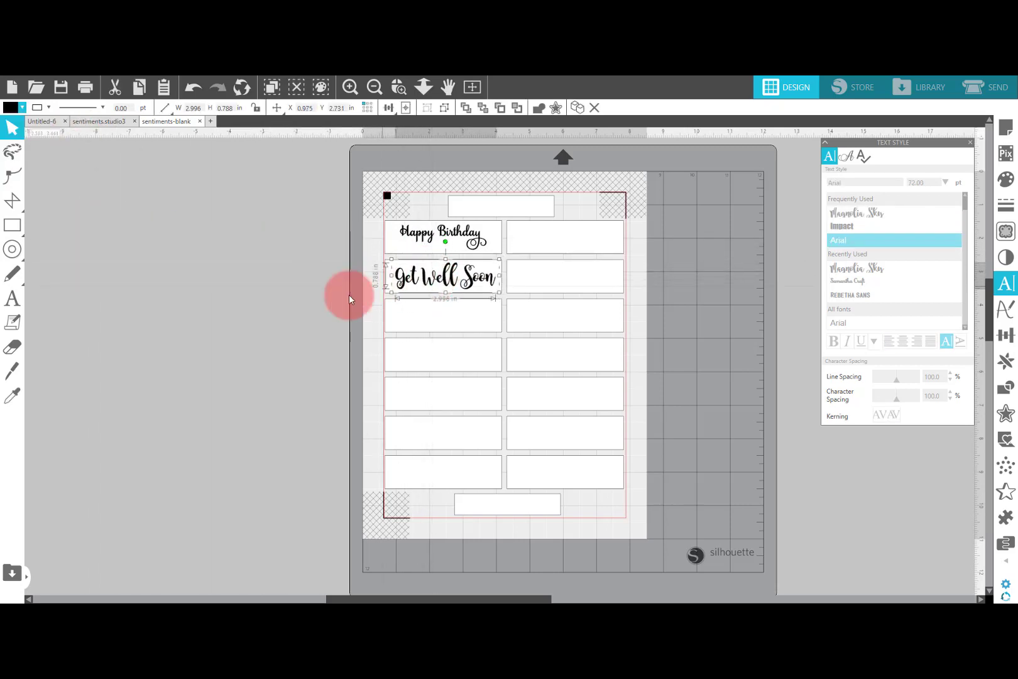
{"action": "left_click", "coordinate": [276, 313]}
{"action": "left_click", "coordinate": [396, 294]}
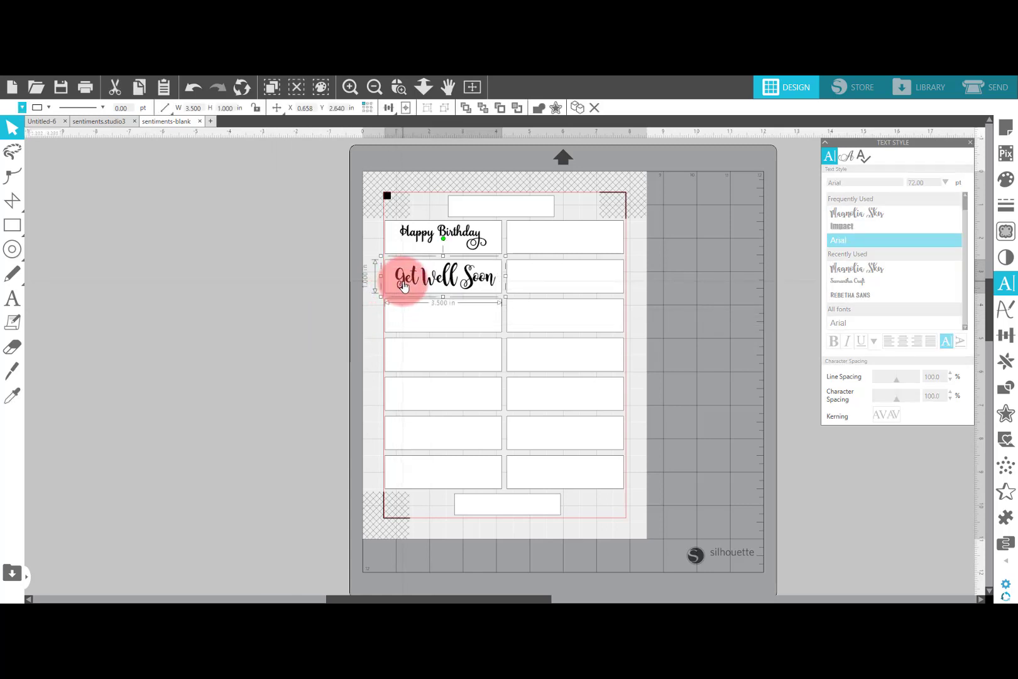
{"action": "left_click", "coordinate": [403, 280], "text": "shift"}
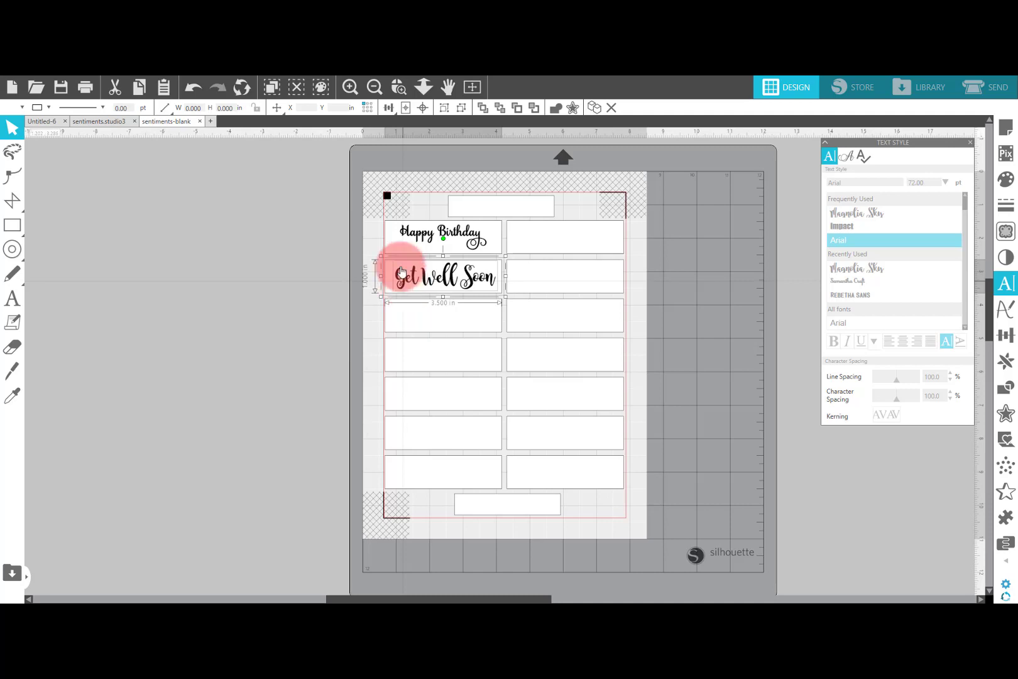
{"action": "left_click", "coordinate": [388, 108]}
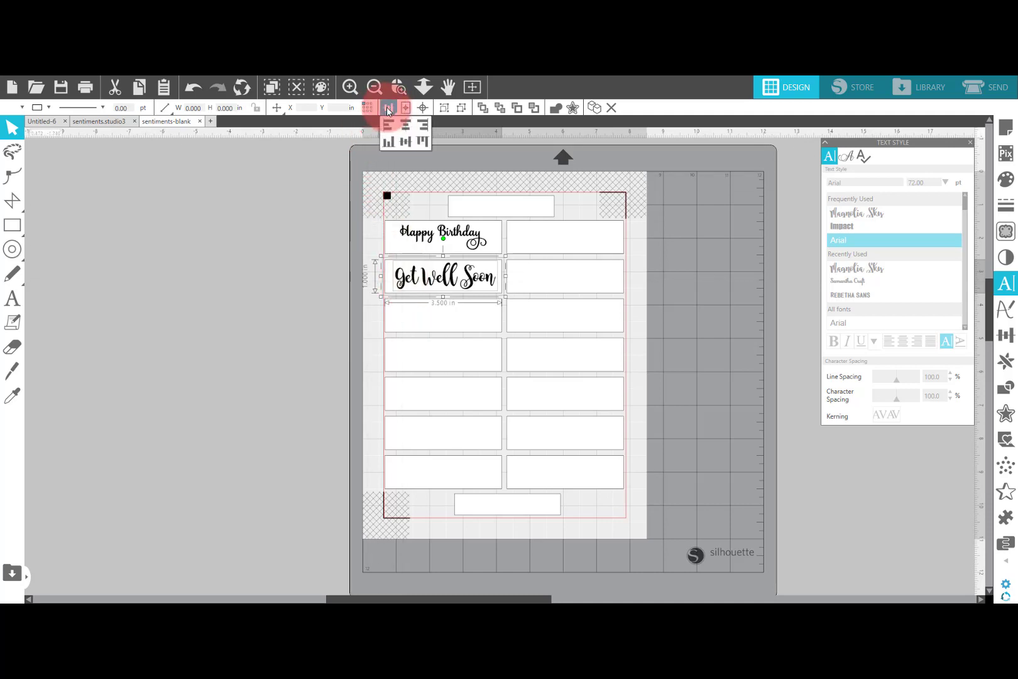
{"action": "left_click", "coordinate": [406, 125]}
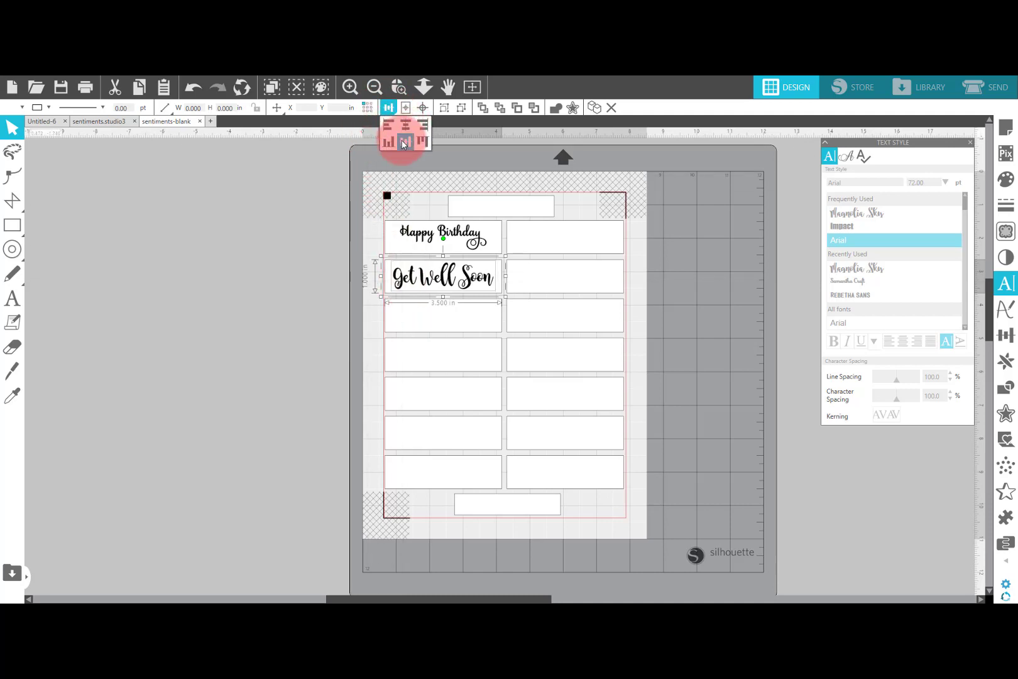
{"action": "left_click", "coordinate": [404, 144]}
{"action": "left_click", "coordinate": [322, 215]}
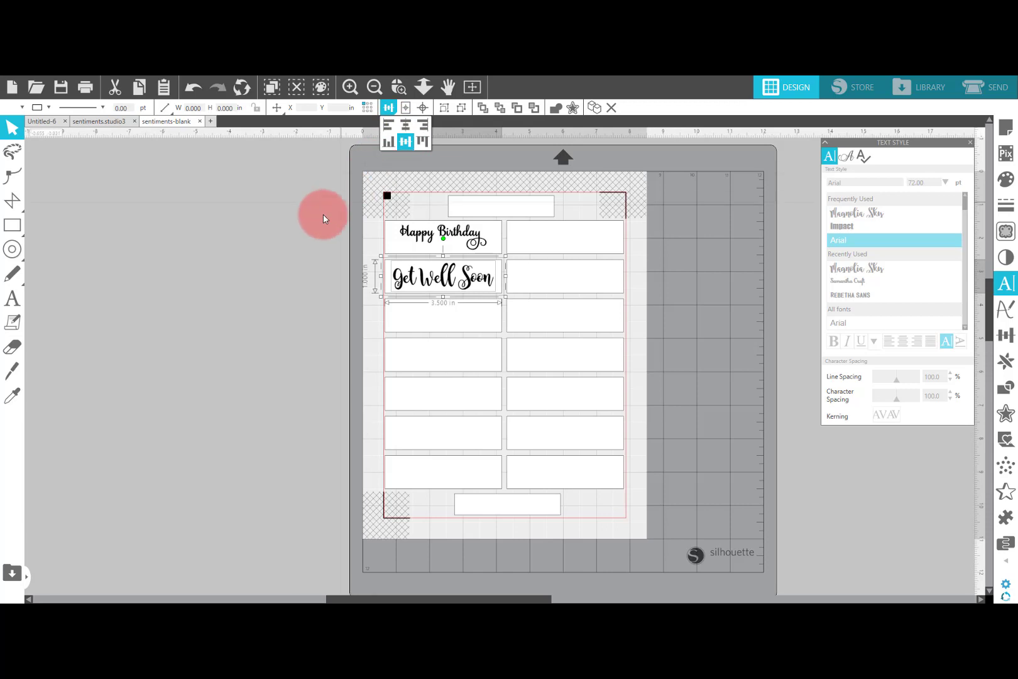
{"action": "left_click", "coordinate": [395, 278]}
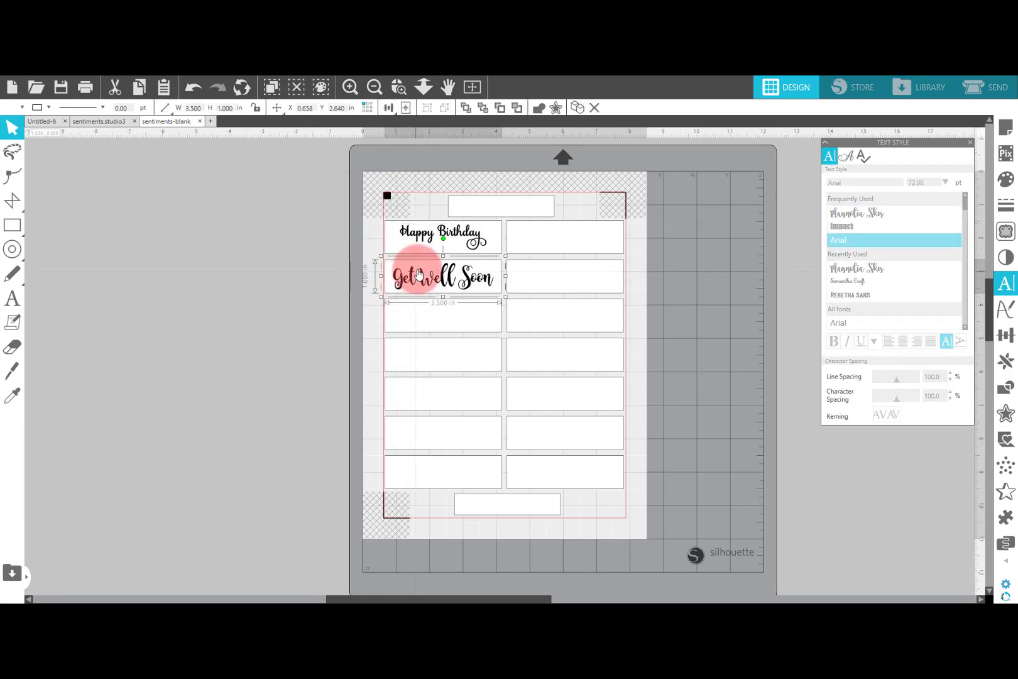
{"action": "double_click", "coordinate": [431, 282]}
{"action": "left_click", "coordinate": [431, 282]}
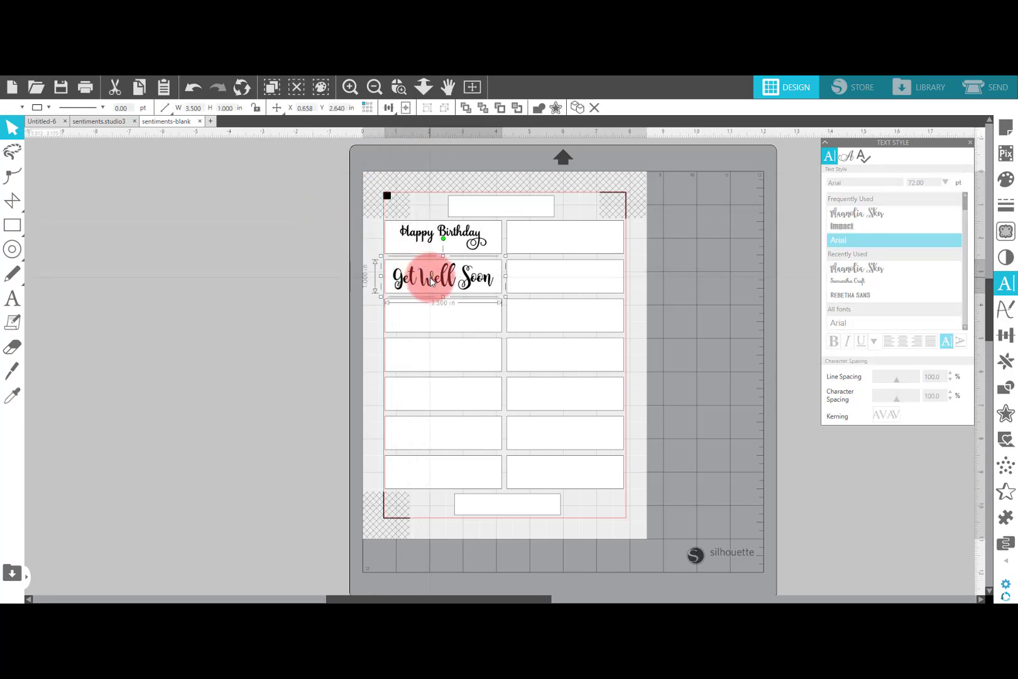
{"action": "left_click", "coordinate": [470, 282]}
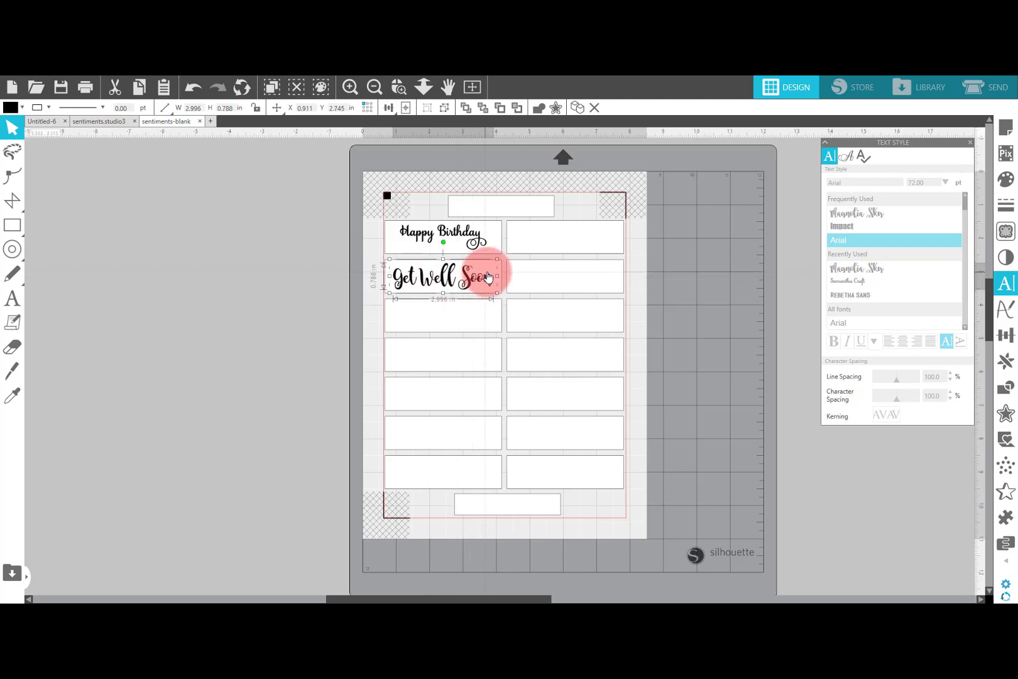
{"action": "left_click", "coordinate": [498, 272], "text": "shift"}
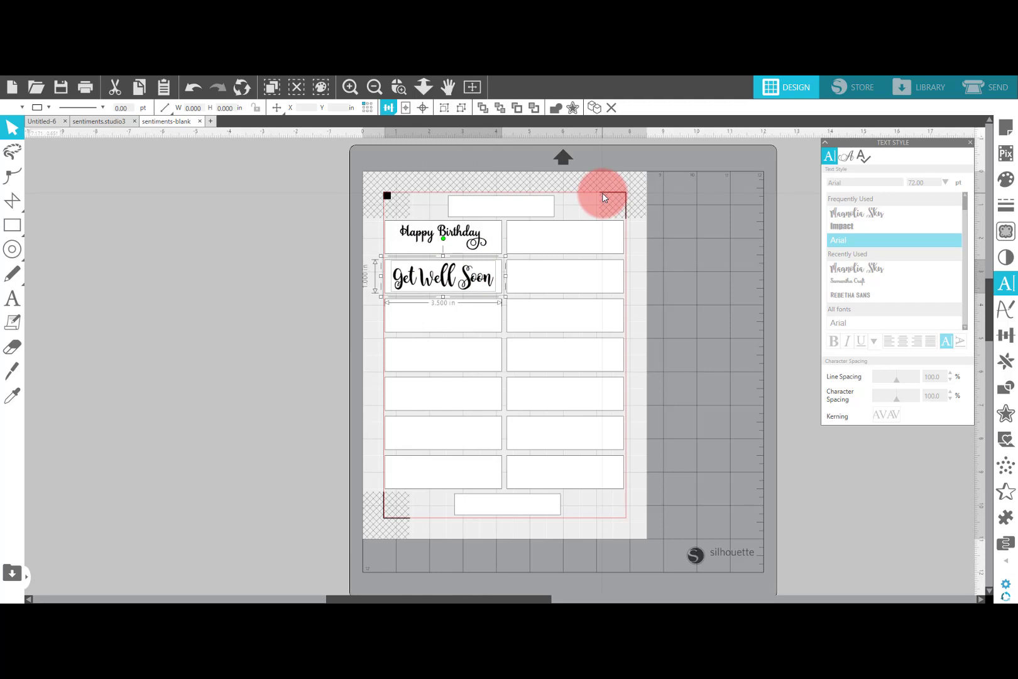
{"action": "left_click", "coordinate": [343, 298]}
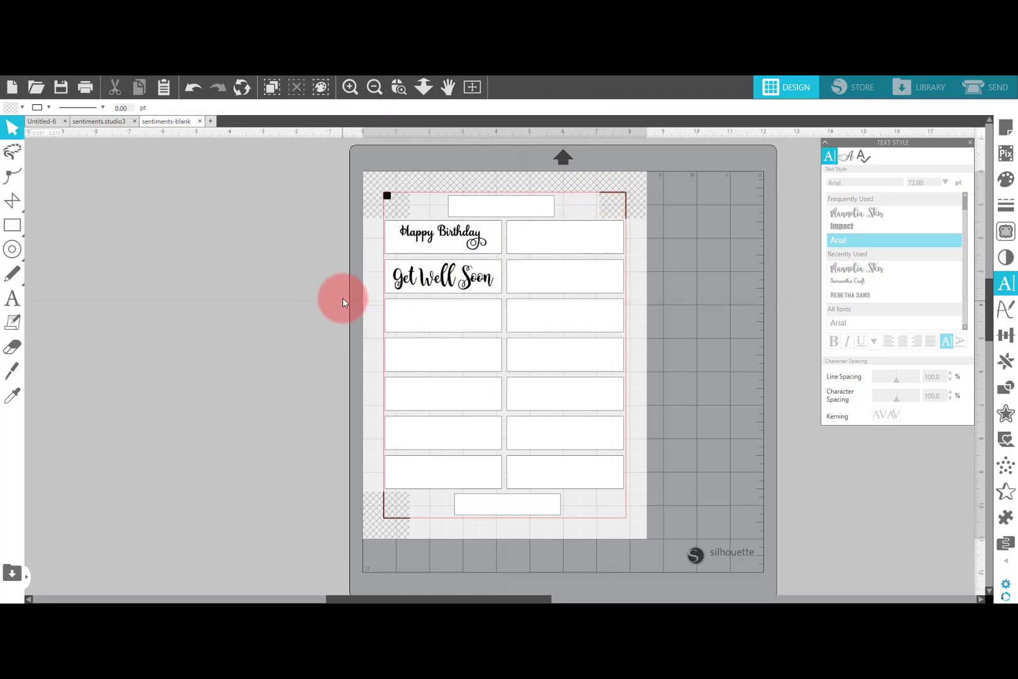
{"action": "left_click", "coordinate": [425, 234]}
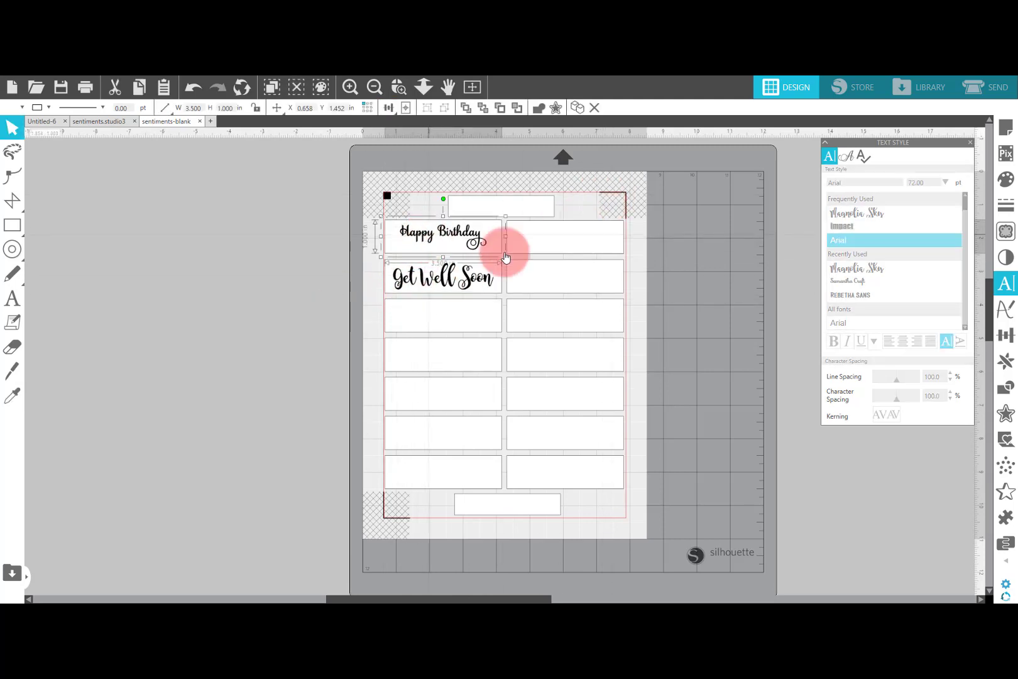
{"action": "left_click", "coordinate": [686, 281]}
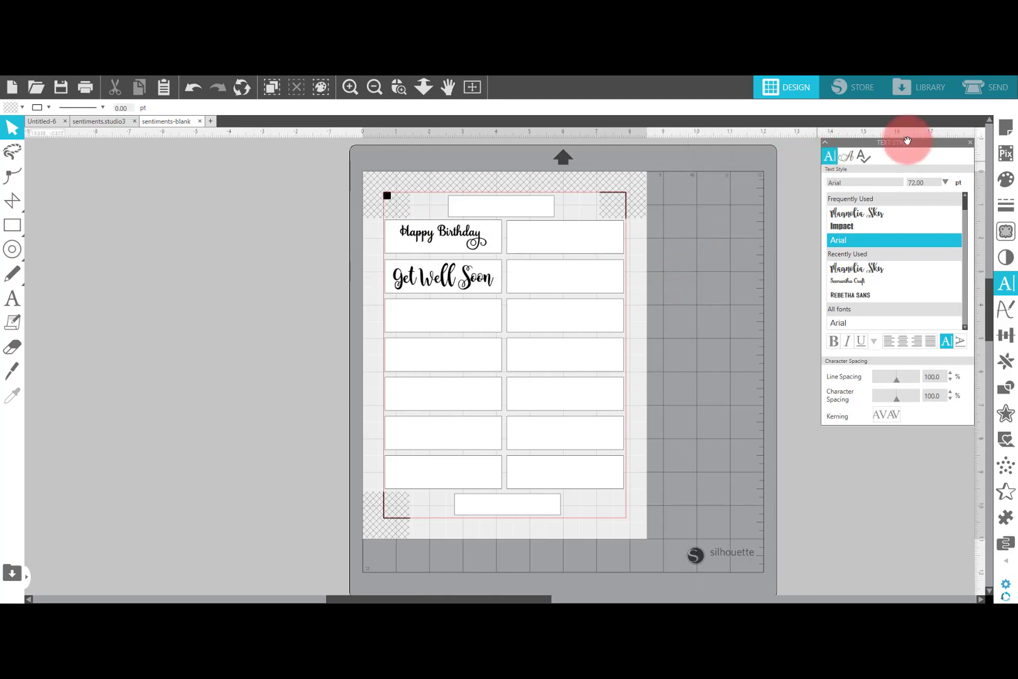
Step: Review the sheet's cut setup and the printer's printing preferences without printing
{"action": "left_click", "coordinate": [982, 90]}
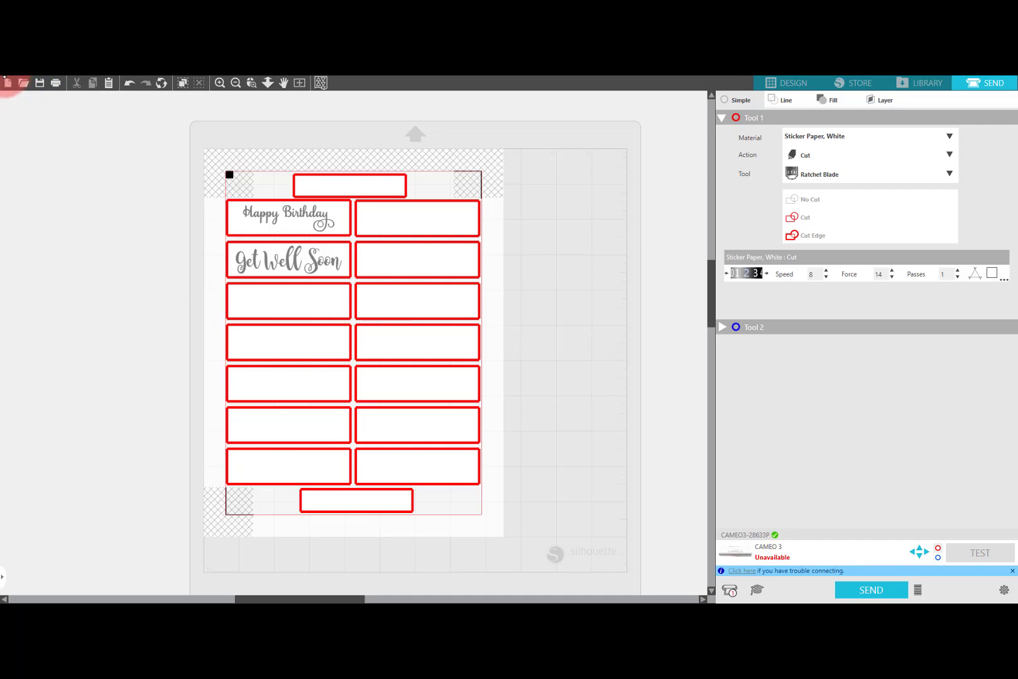
{"action": "left_click", "coordinate": [9, 82]}
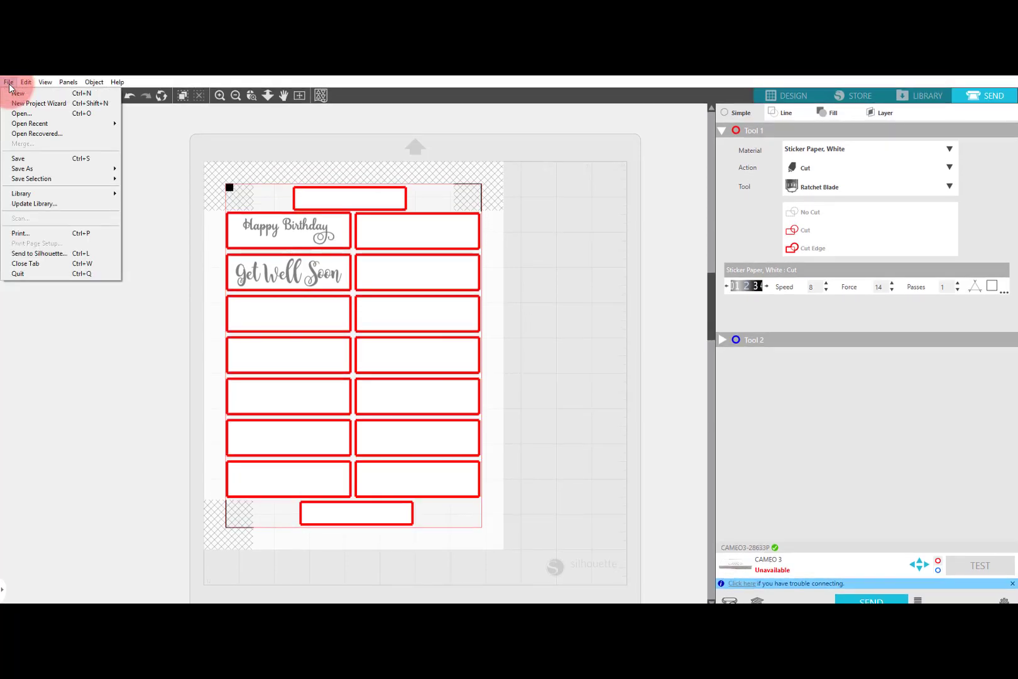
{"action": "left_click", "coordinate": [36, 238]}
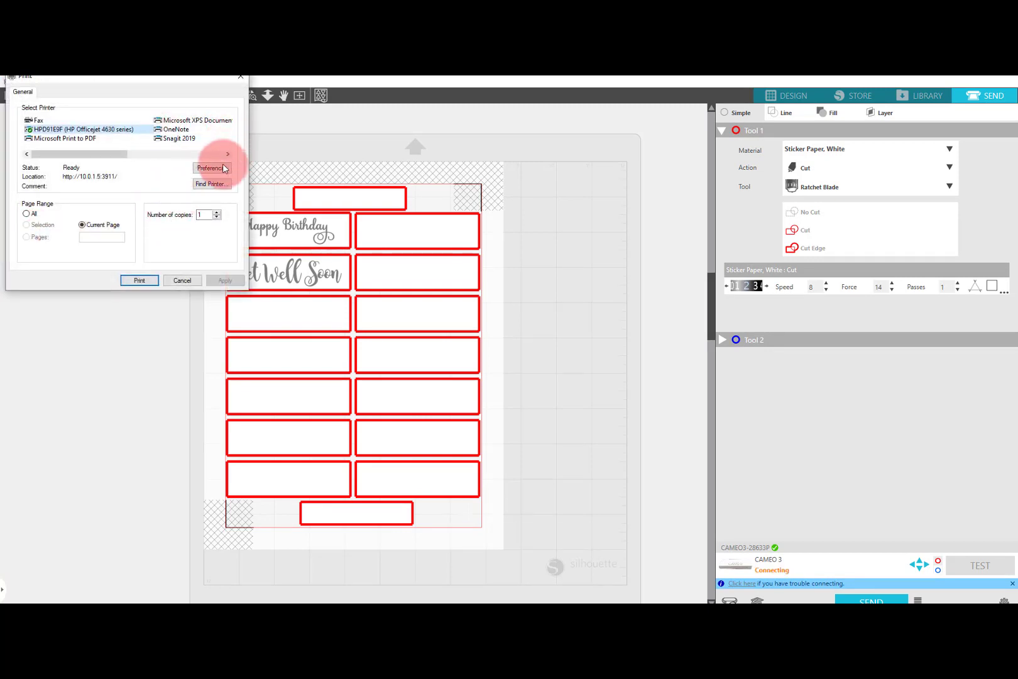
{"action": "left_click", "coordinate": [215, 170]}
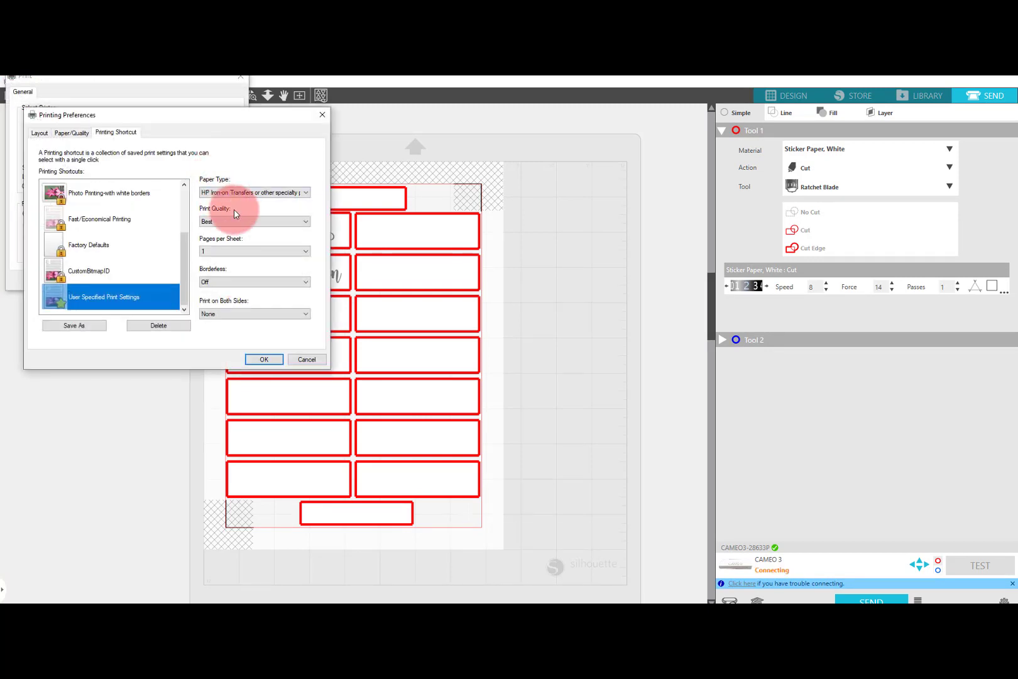
{"action": "left_click", "coordinate": [323, 116]}
{"action": "left_click", "coordinate": [244, 81]}
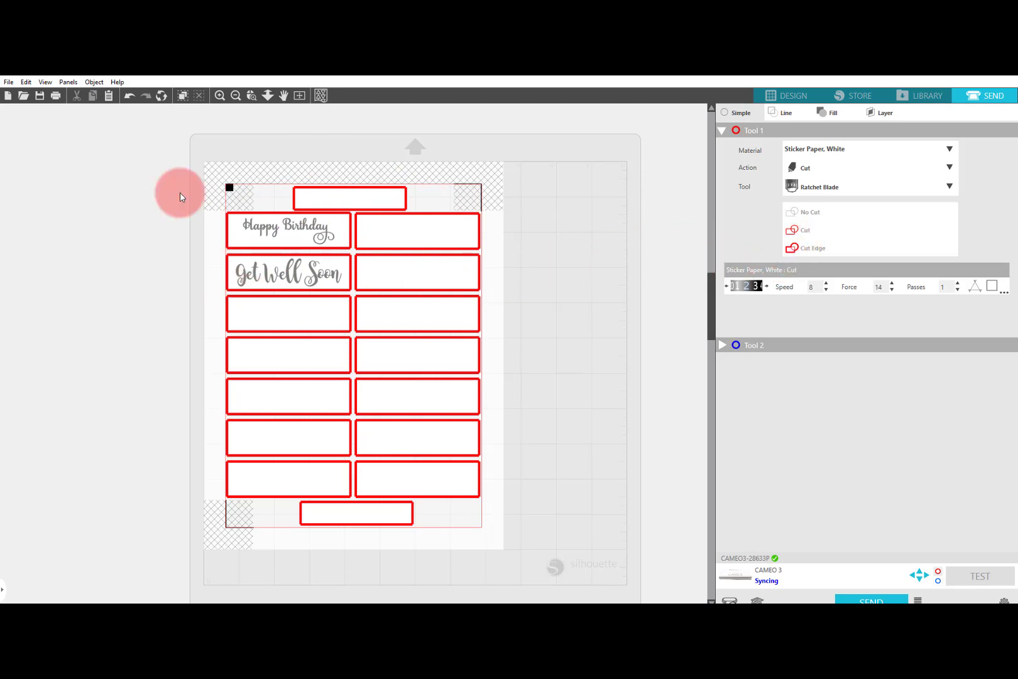
Step: Select all shapes in the cut setup to check their cut setting, and return to the design with nothing selected
{"action": "left_click_drag", "start_coordinate": [205, 168], "coordinate": [556, 514]}
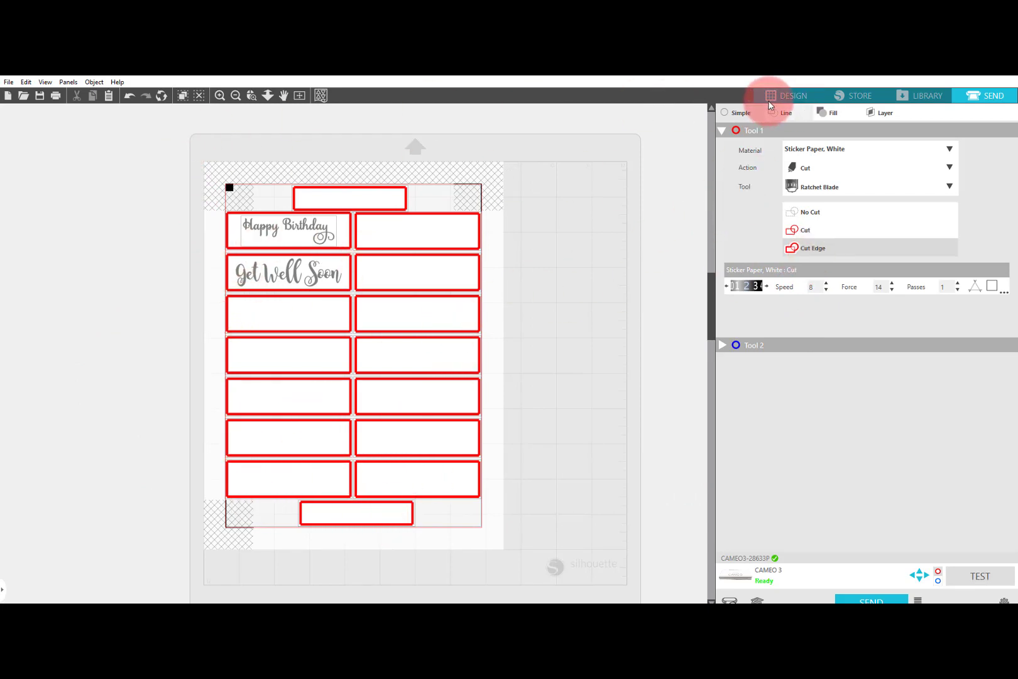
{"action": "left_click", "coordinate": [790, 99]}
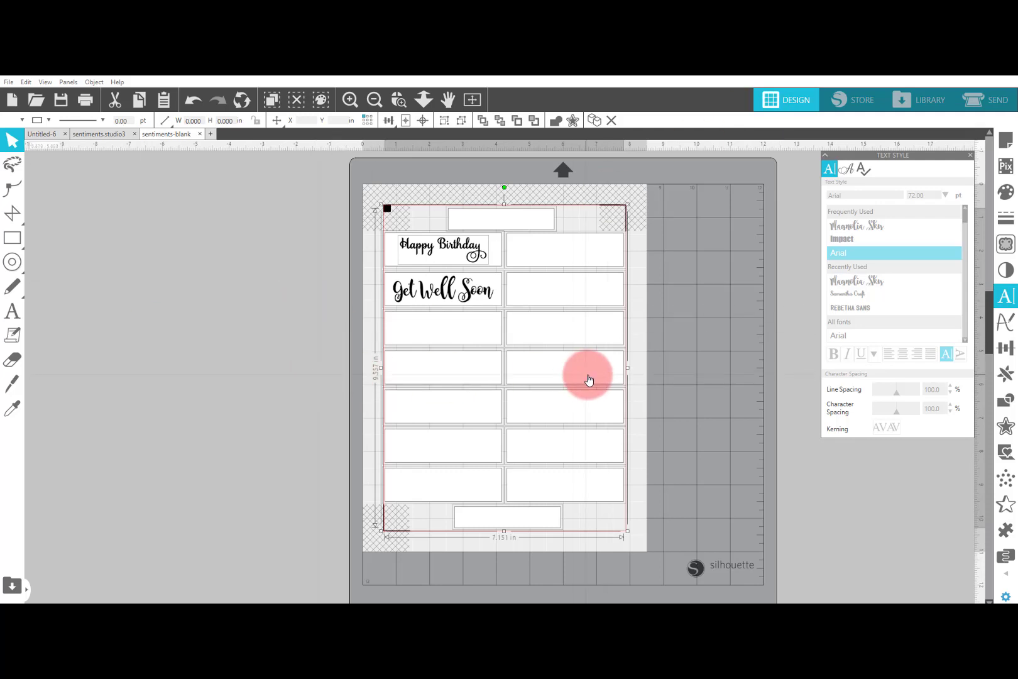
{"action": "left_click", "coordinate": [686, 367]}
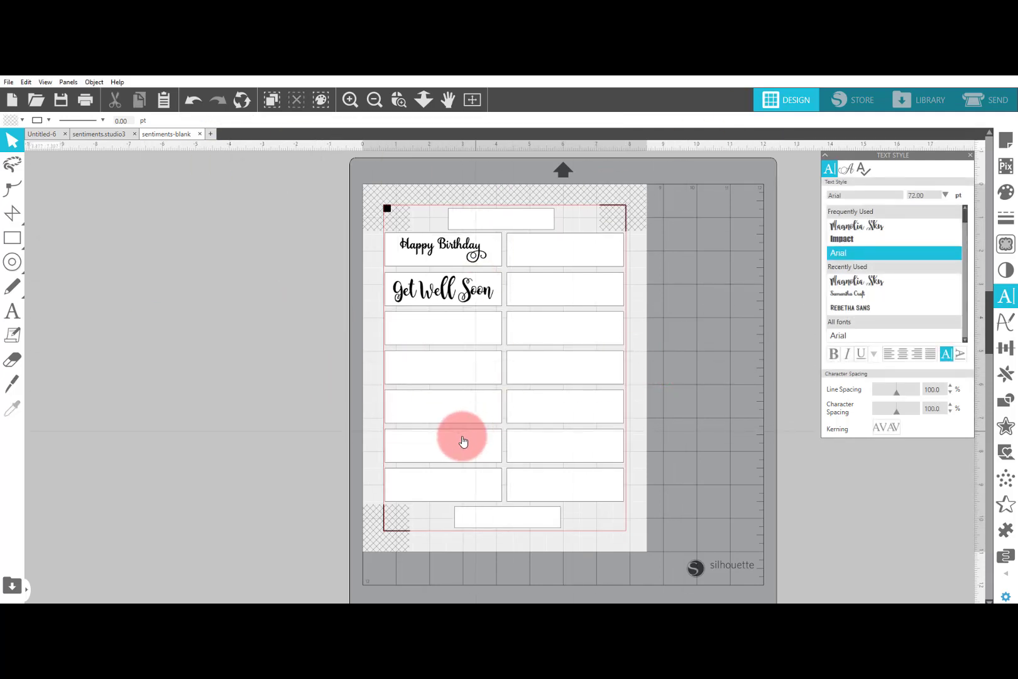
Step: Save the sheet to the hard drive as a PNG named "sentiments-blank test" with a transparent background
{"action": "left_click", "coordinate": [9, 83]}
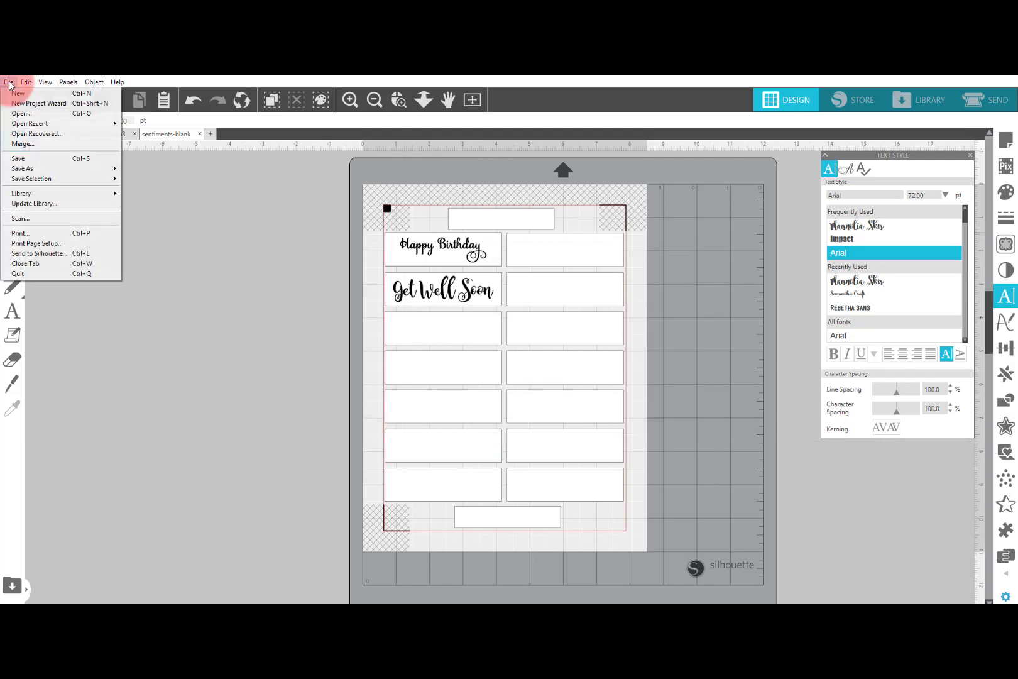
{"action": "mouse_move", "coordinate": [31, 168]}
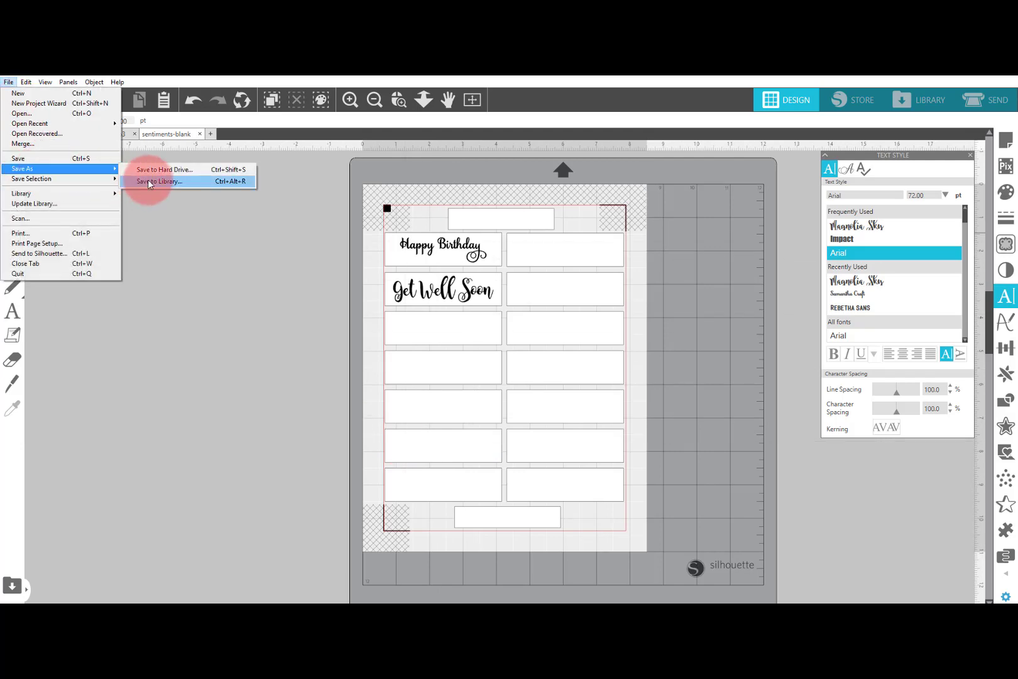
{"action": "left_click", "coordinate": [161, 170]}
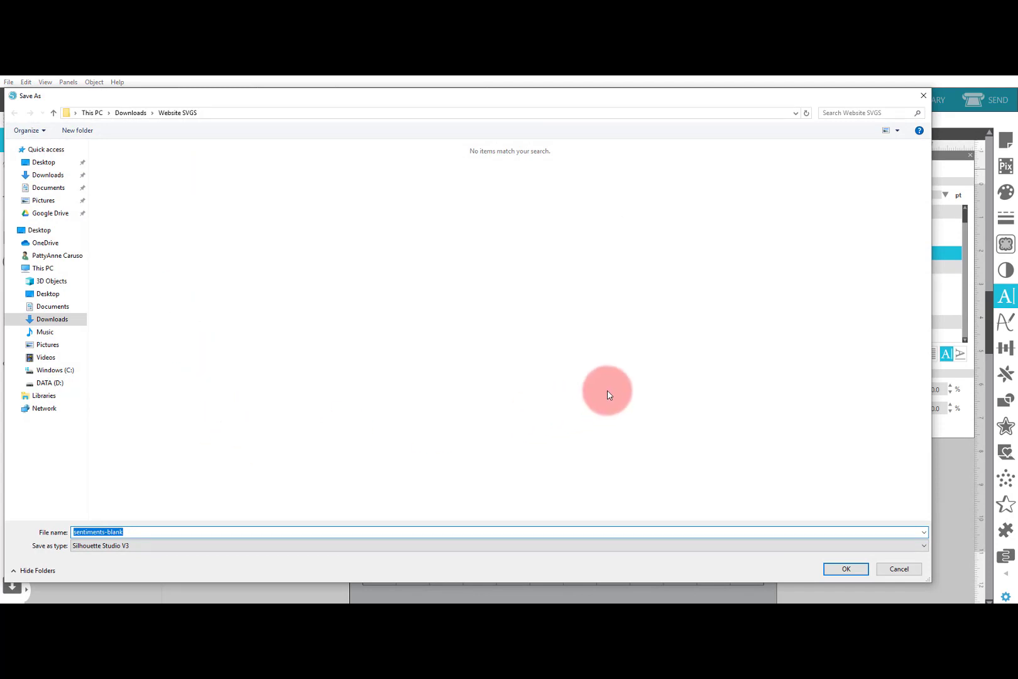
{"action": "left_click", "coordinate": [138, 531]}
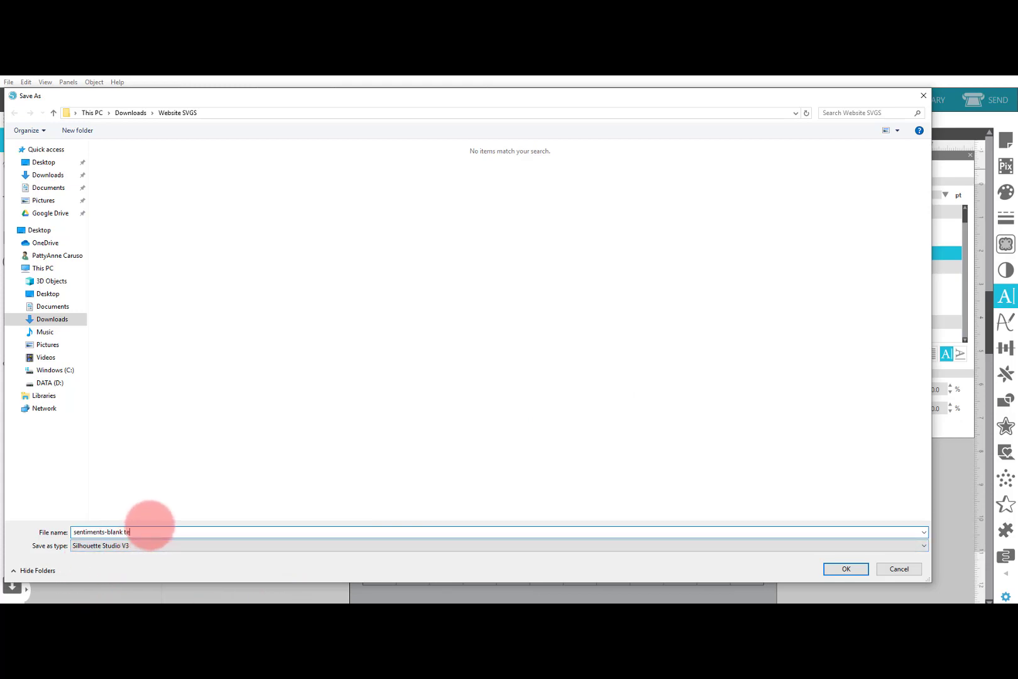
{"action": "left_click", "coordinate": [131, 545]}
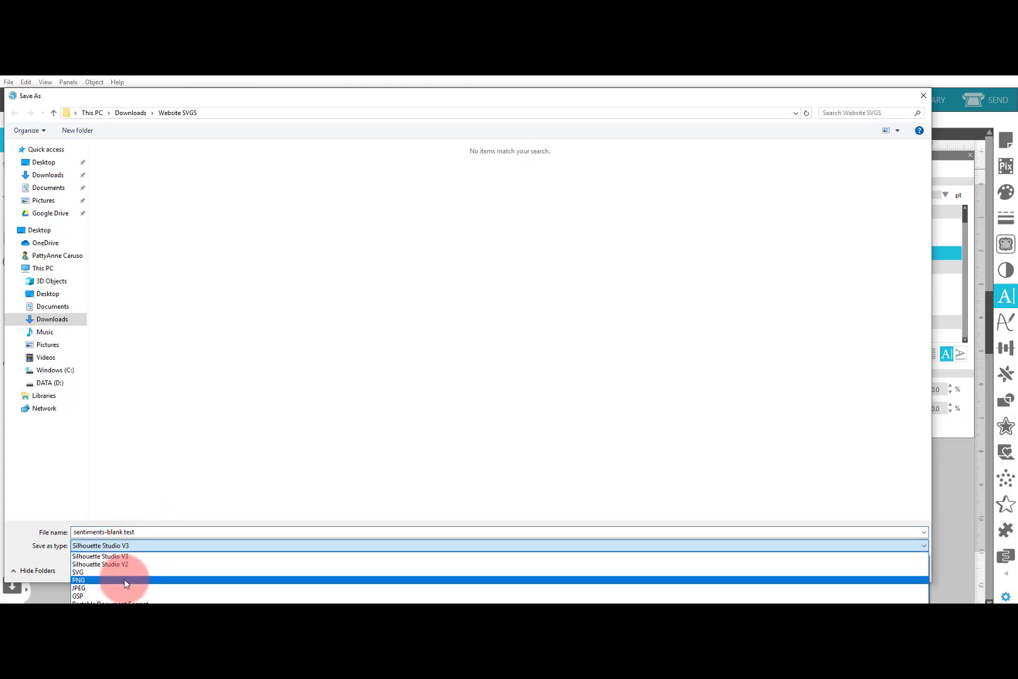
{"action": "left_click", "coordinate": [125, 581]}
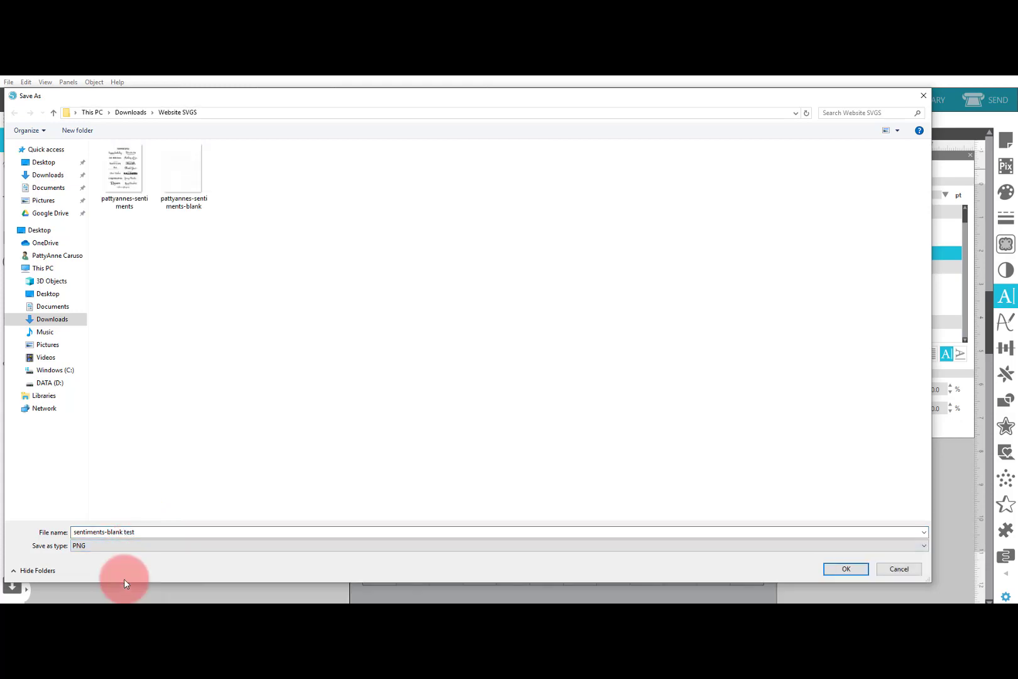
{"action": "left_click", "coordinate": [842, 569]}
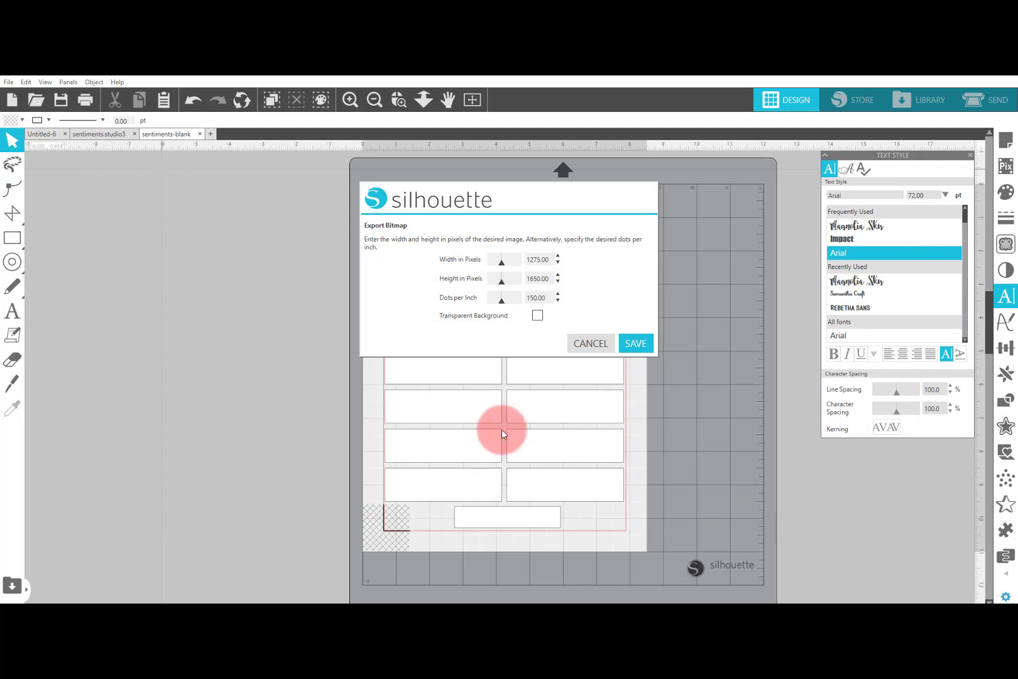
{"action": "left_click", "coordinate": [538, 316]}
{"action": "left_click", "coordinate": [636, 343]}
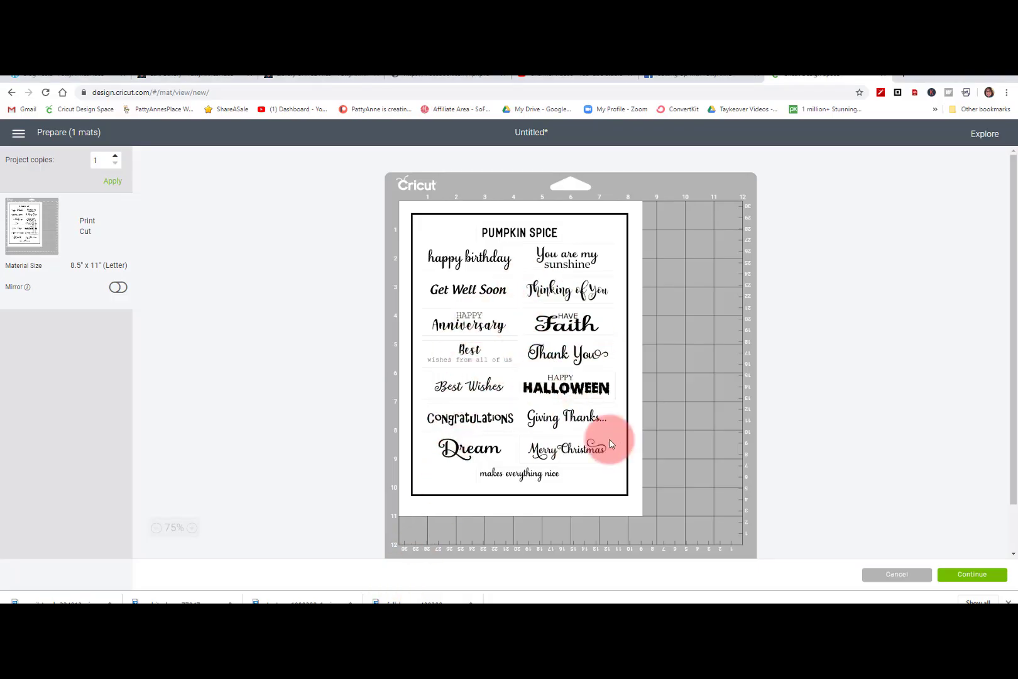
Step: Switch to Cricut Design Space, leave the mat preview of the sentiments project, and set the canvas color to white
{"action": "left_click", "coordinate": [882, 577]}
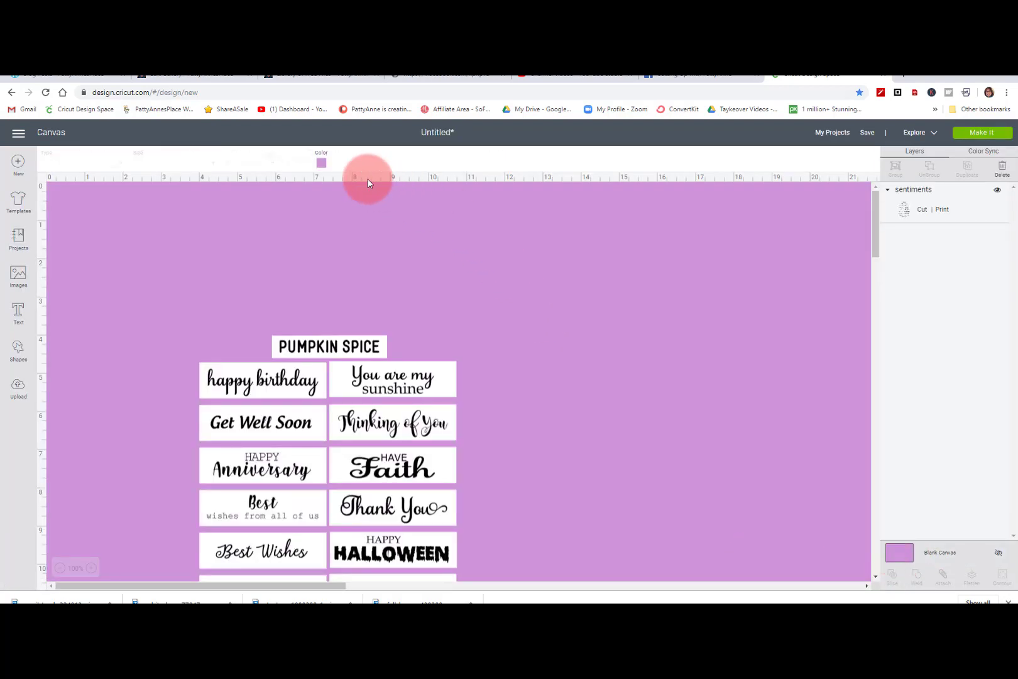
{"action": "left_click", "coordinate": [322, 163]}
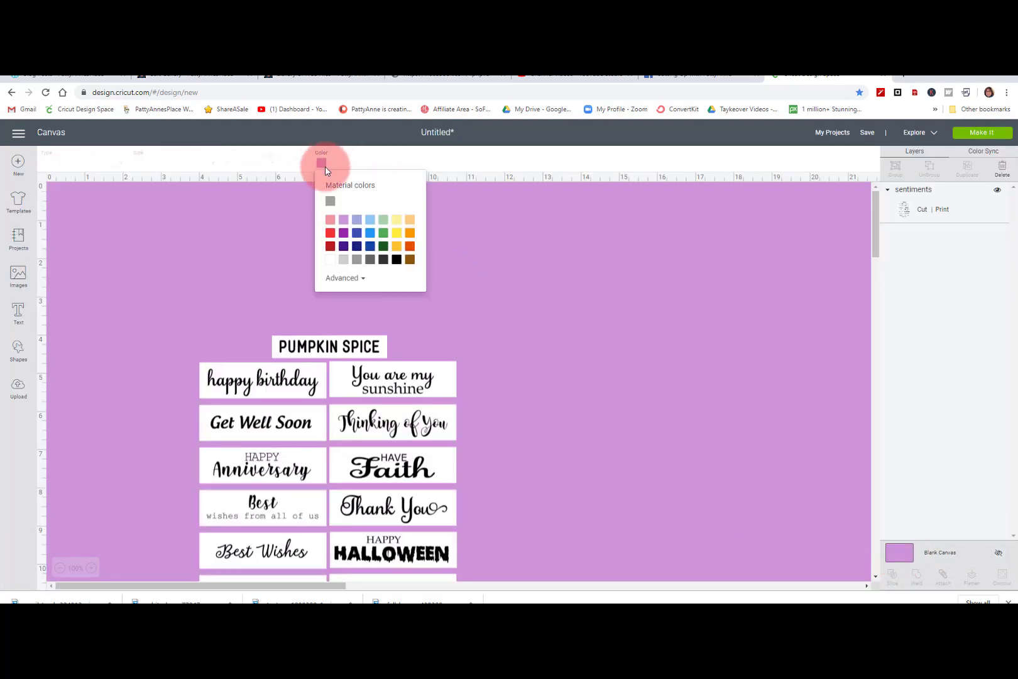
{"action": "left_click", "coordinate": [331, 260]}
{"action": "scroll", "coordinate": [600, 371], "scroll_direction": "down", "scroll_amount": 1}
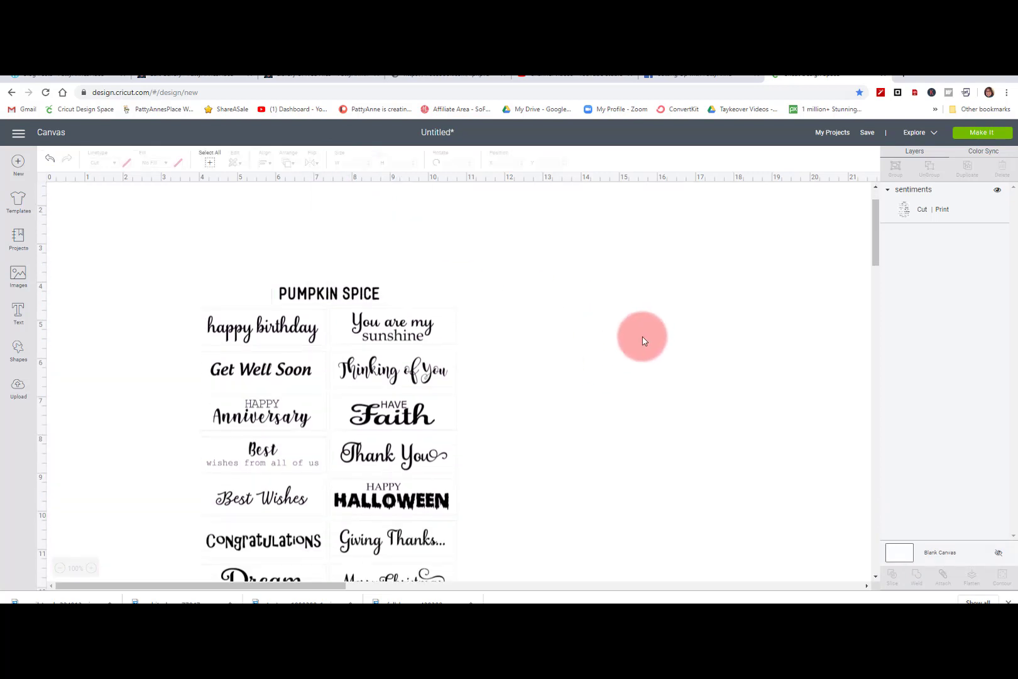
{"action": "scroll", "coordinate": [643, 341], "scroll_direction": "down", "scroll_amount": 3}
{"action": "scroll", "coordinate": [646, 352], "scroll_direction": "up", "scroll_amount": 4}
{"action": "scroll", "coordinate": [649, 358], "scroll_direction": "down", "scroll_amount": 2}
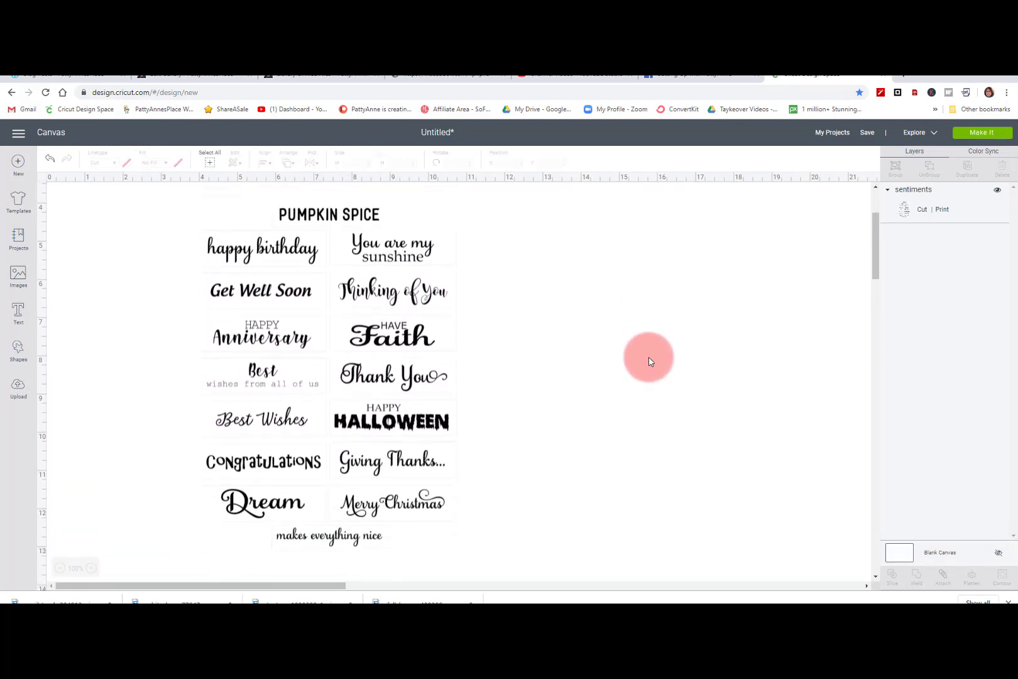
{"action": "scroll", "coordinate": [649, 358], "scroll_direction": "down", "scroll_amount": 1}
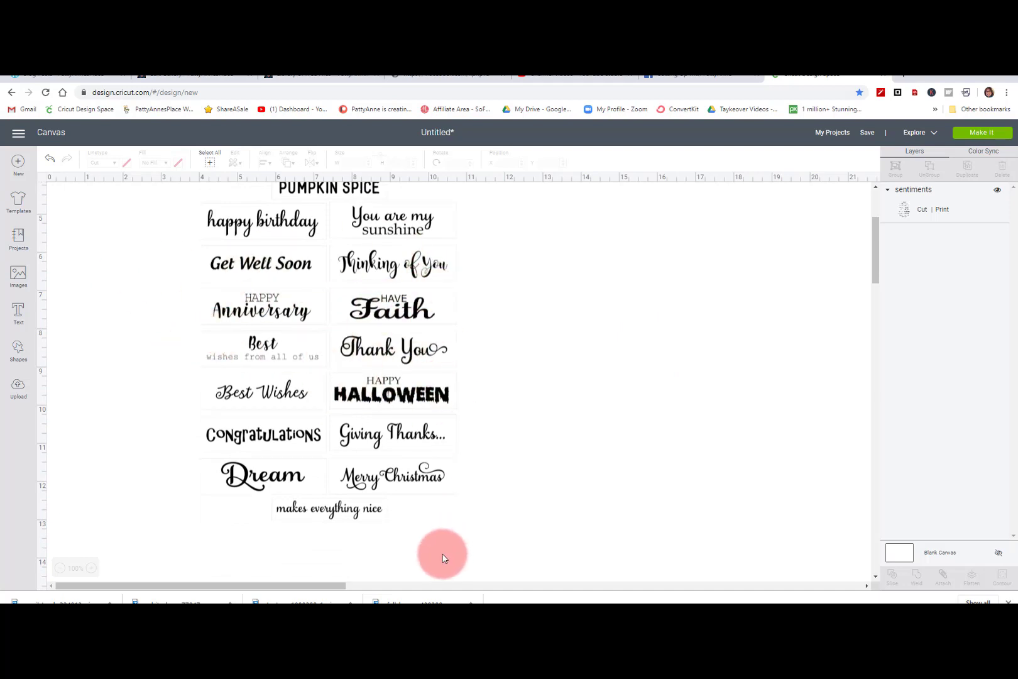
Step: Set the blank canvas color to light green behind the white sentiment rectangles
{"action": "left_click", "coordinate": [898, 555]}
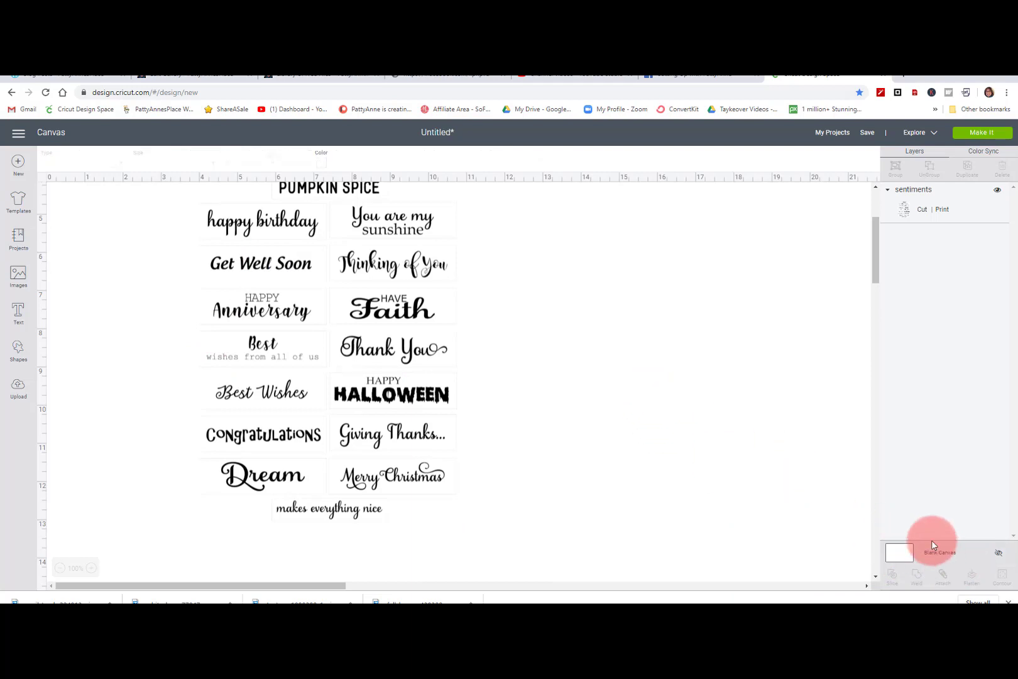
{"action": "left_click", "coordinate": [323, 164]}
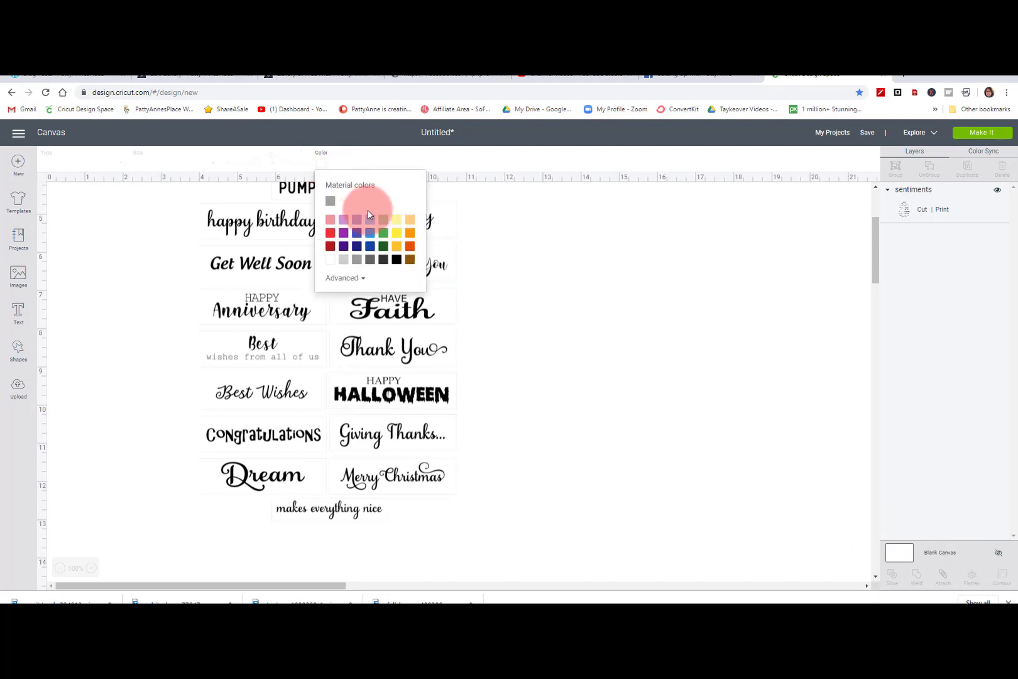
{"action": "left_click", "coordinate": [383, 219]}
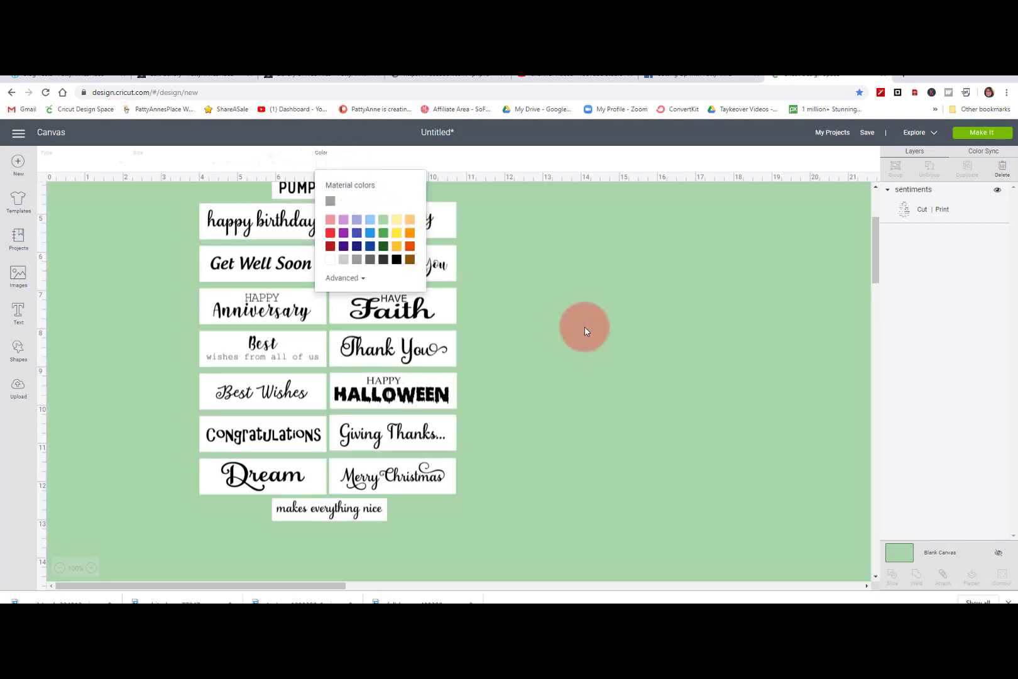
{"action": "left_click", "coordinate": [584, 329]}
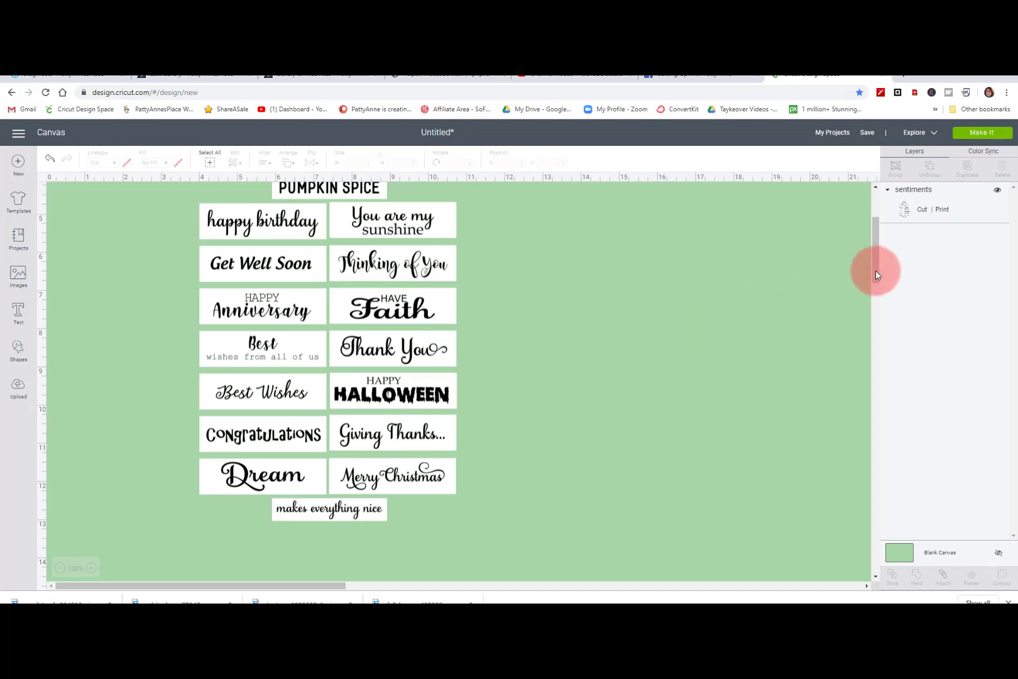
{"action": "left_click_drag", "start_coordinate": [870, 267], "coordinate": [873, 262]}
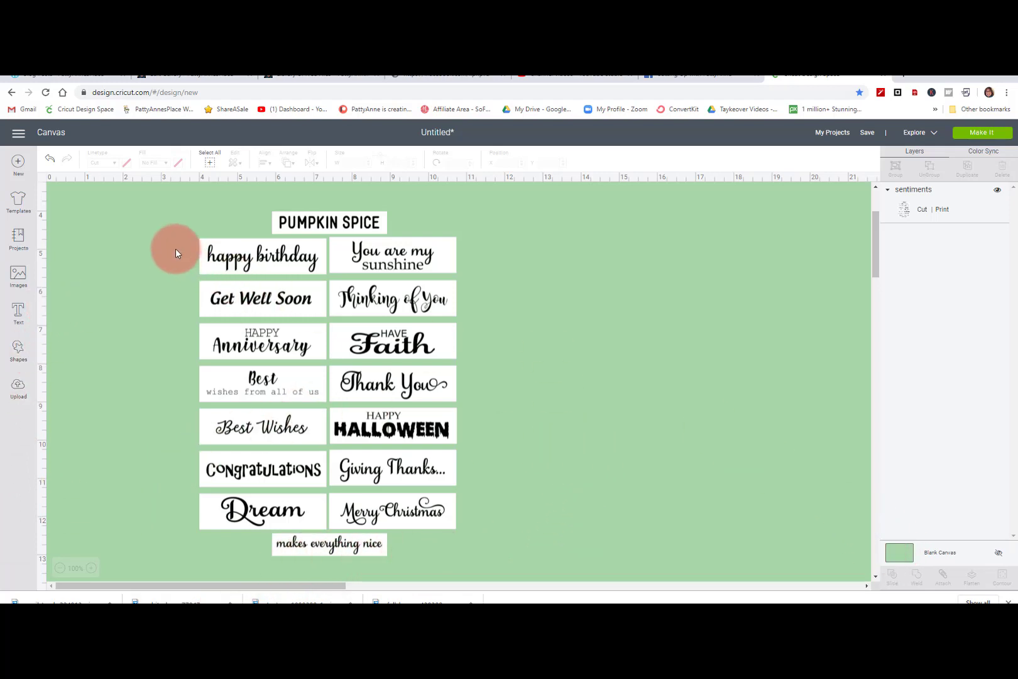
Step: Replace the unsaved project with a new one and upload the image file "sentiments-blank test" from the Website SVGS folder
{"action": "left_click", "coordinate": [18, 162]}
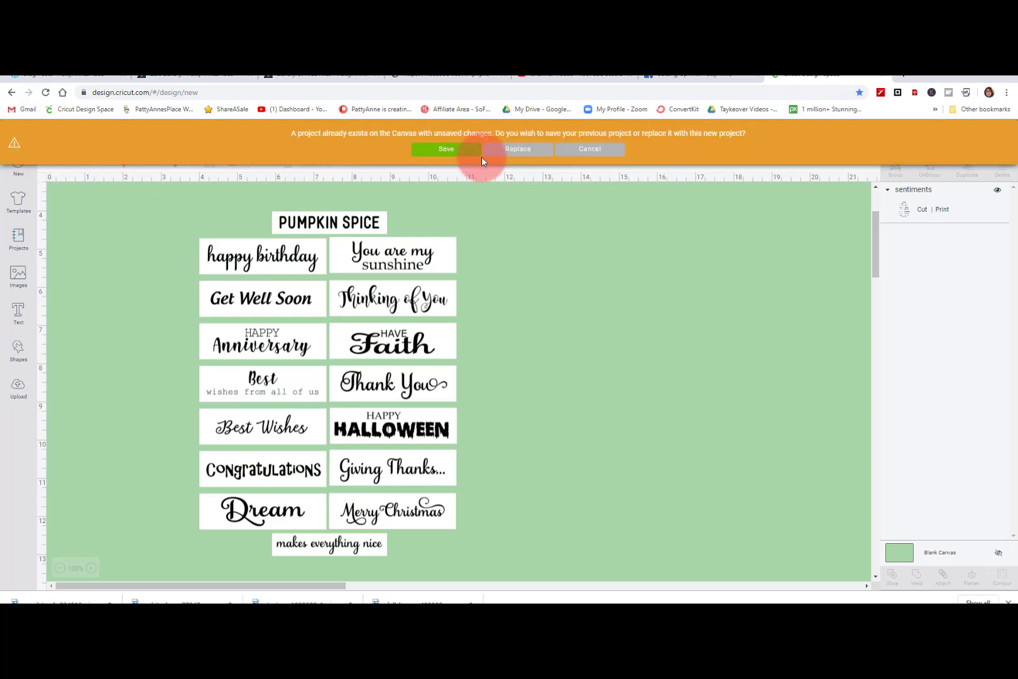
{"action": "left_click", "coordinate": [507, 151]}
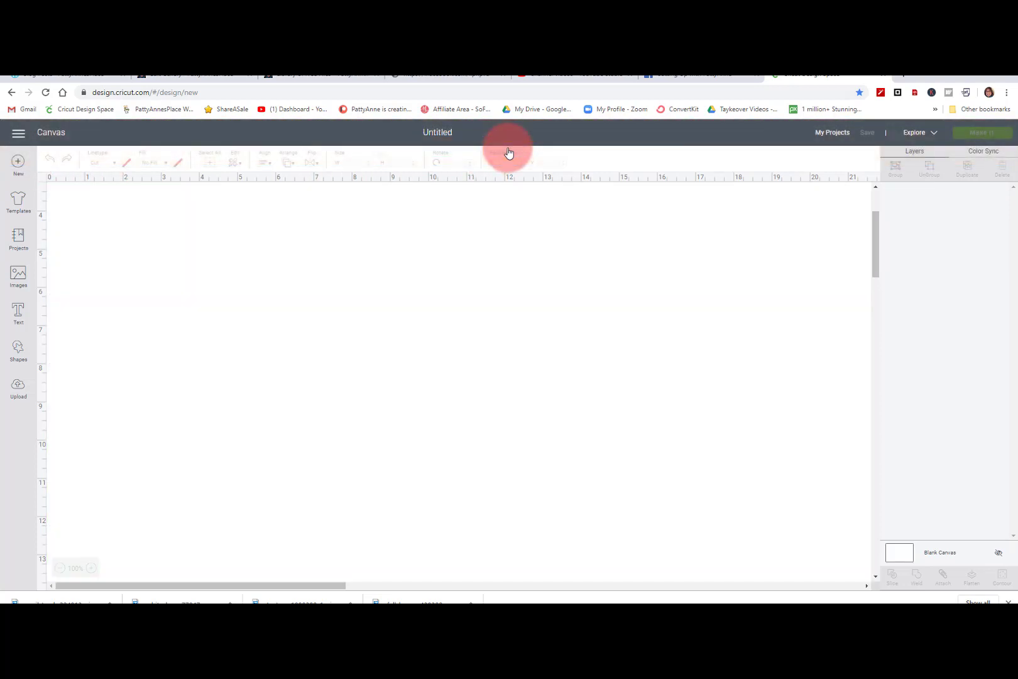
{"action": "left_click", "coordinate": [18, 388]}
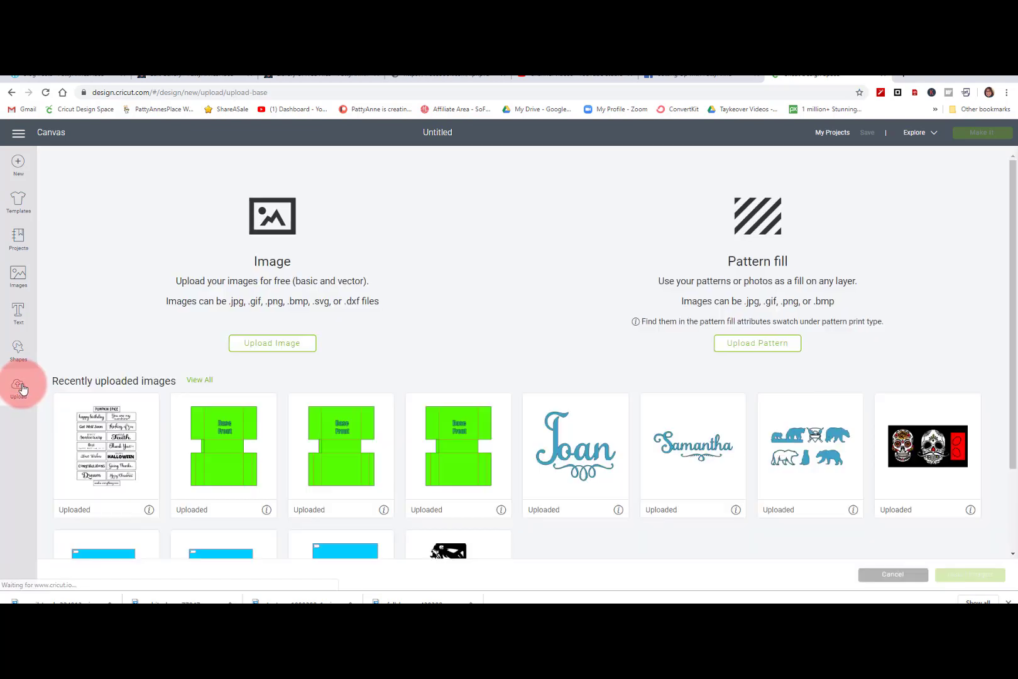
{"action": "left_click", "coordinate": [272, 340]}
{"action": "left_click", "coordinate": [529, 371]}
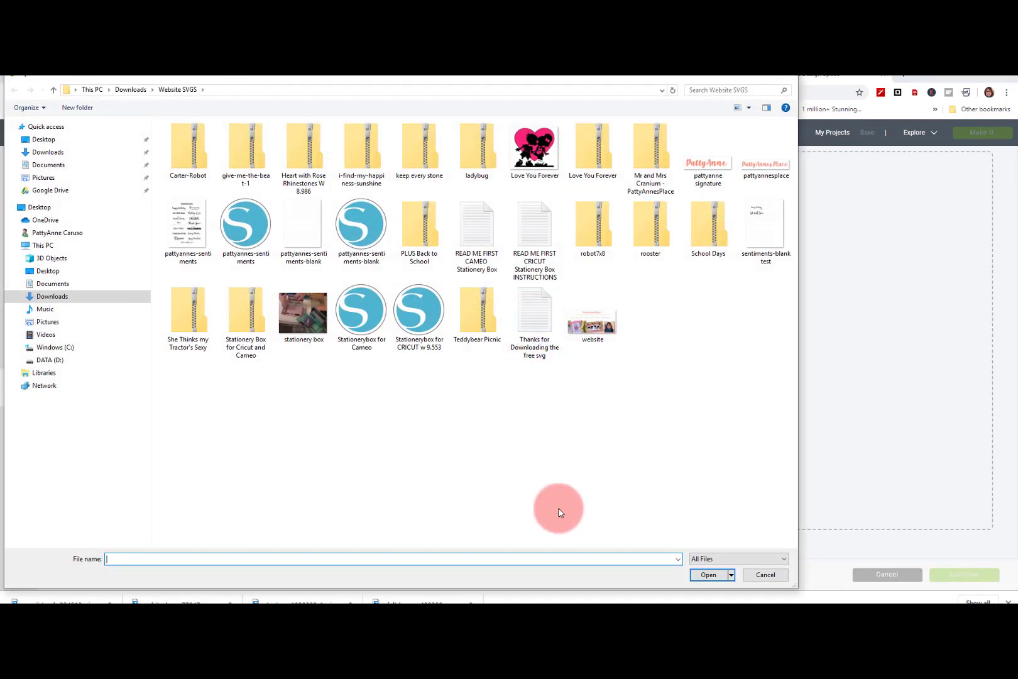
{"action": "left_click", "coordinate": [753, 241]}
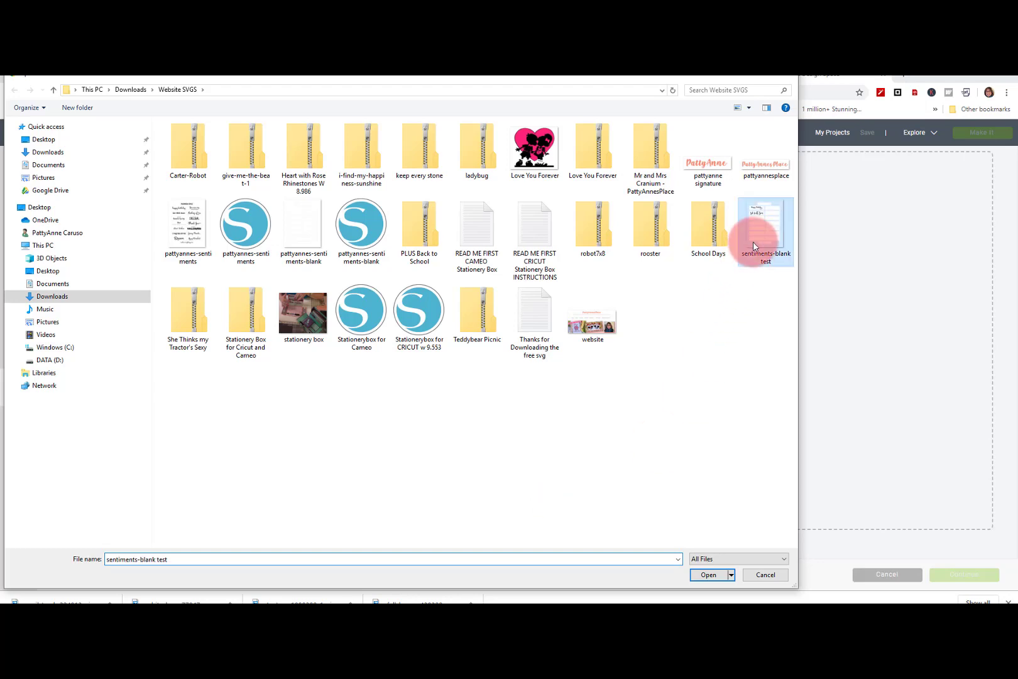
{"action": "left_click", "coordinate": [708, 574]}
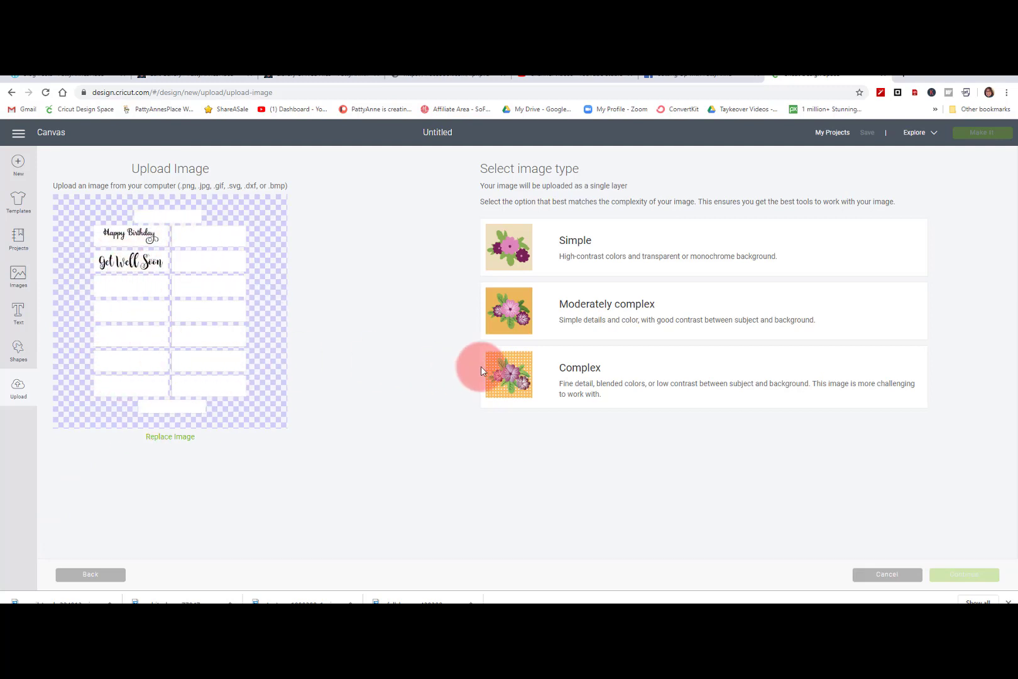
Step: Set the uploaded image's type to Complex and proceed to naming the image without erasing any areas
{"action": "left_click", "coordinate": [621, 393]}
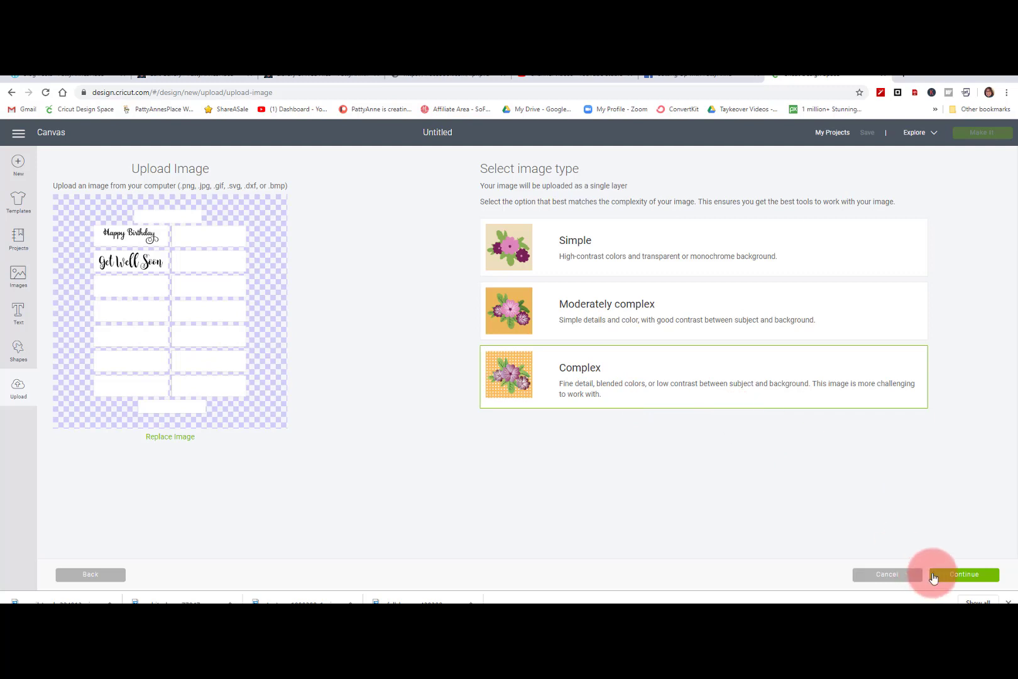
{"action": "left_click", "coordinate": [958, 576]}
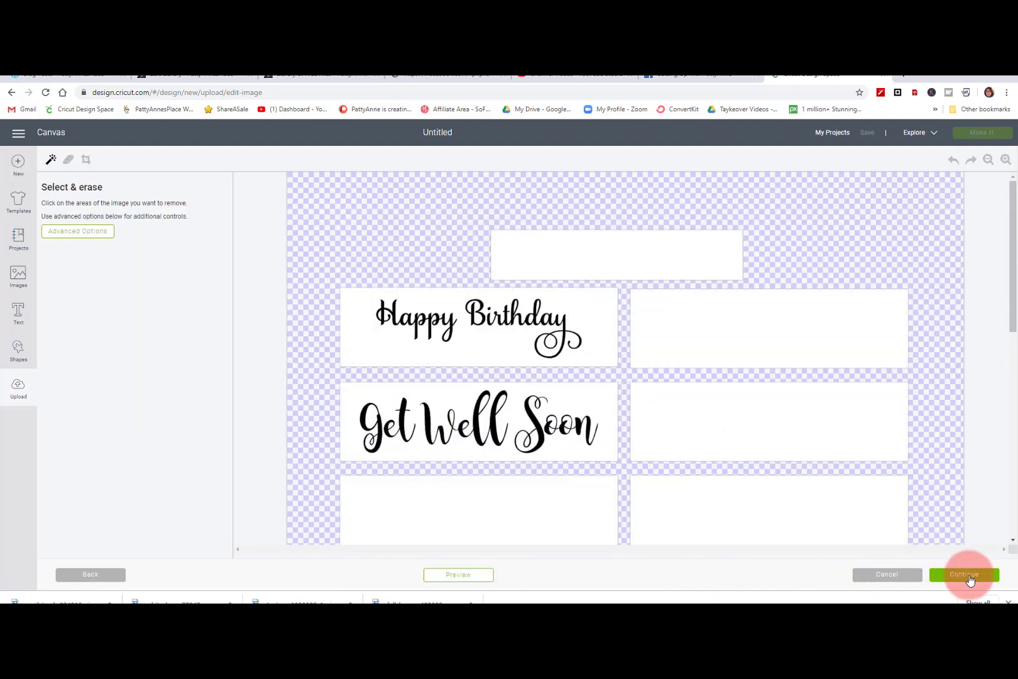
{"action": "left_click", "coordinate": [967, 577]}
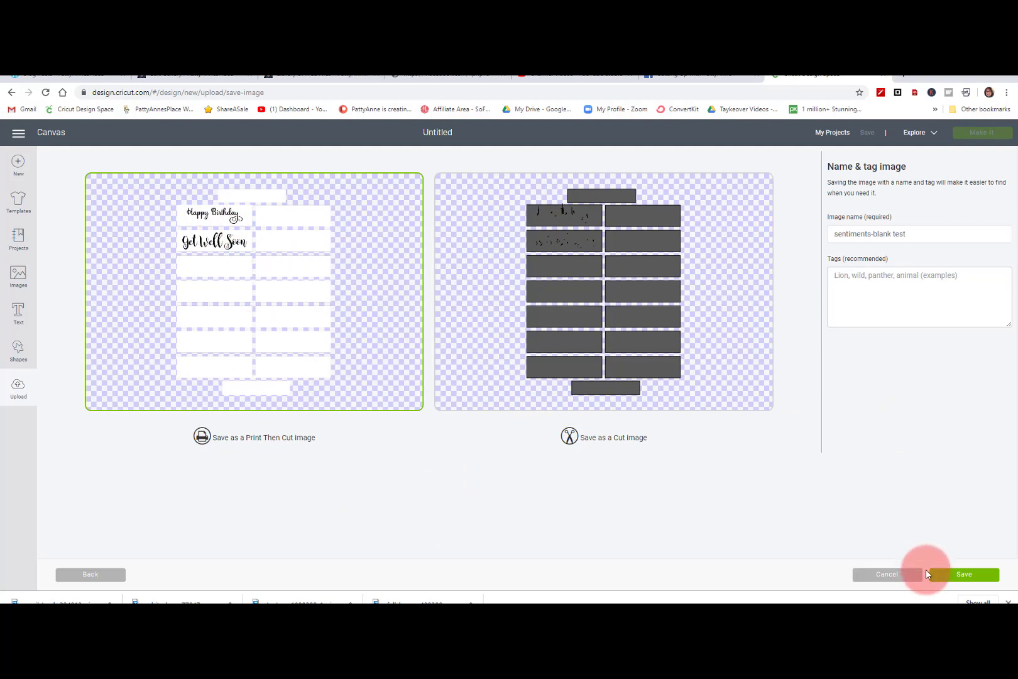
Step: Save the upload as a Print Then Cut image named "sentiments-blank test" and insert it on the canvas
{"action": "left_click", "coordinate": [957, 578]}
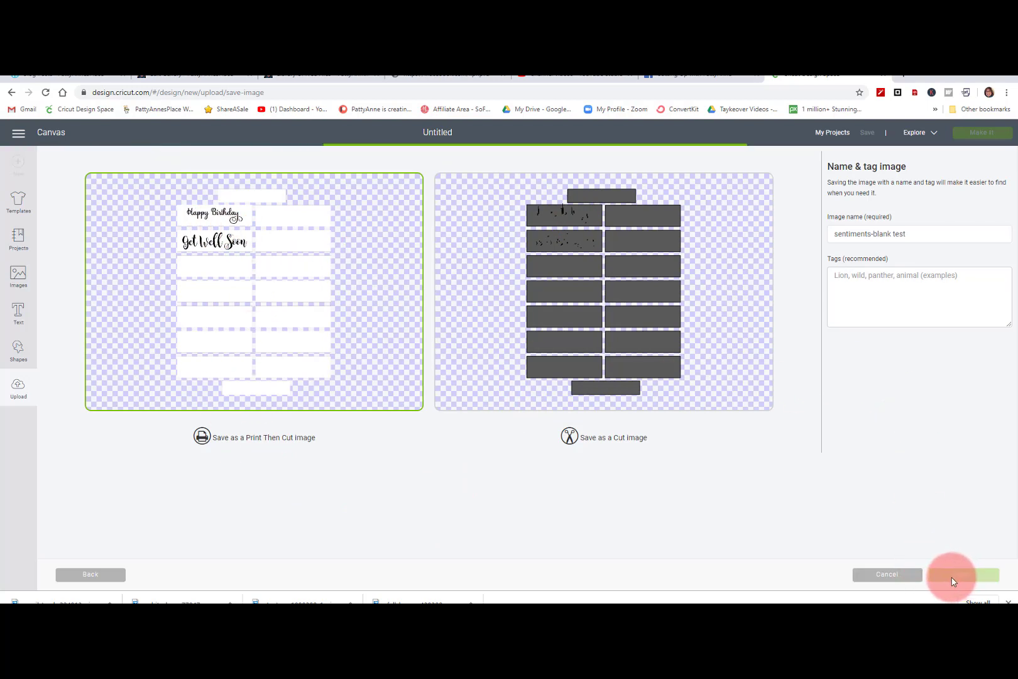
{"action": "left_click", "coordinate": [80, 472]}
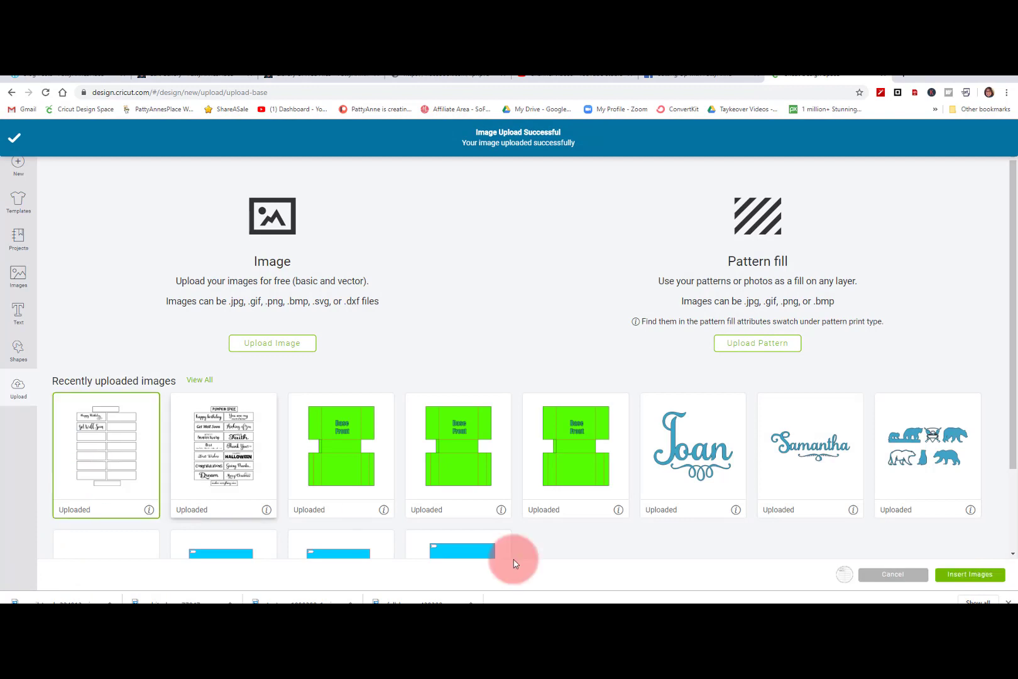
{"action": "left_click", "coordinate": [963, 577]}
{"action": "left_click", "coordinate": [255, 563]}
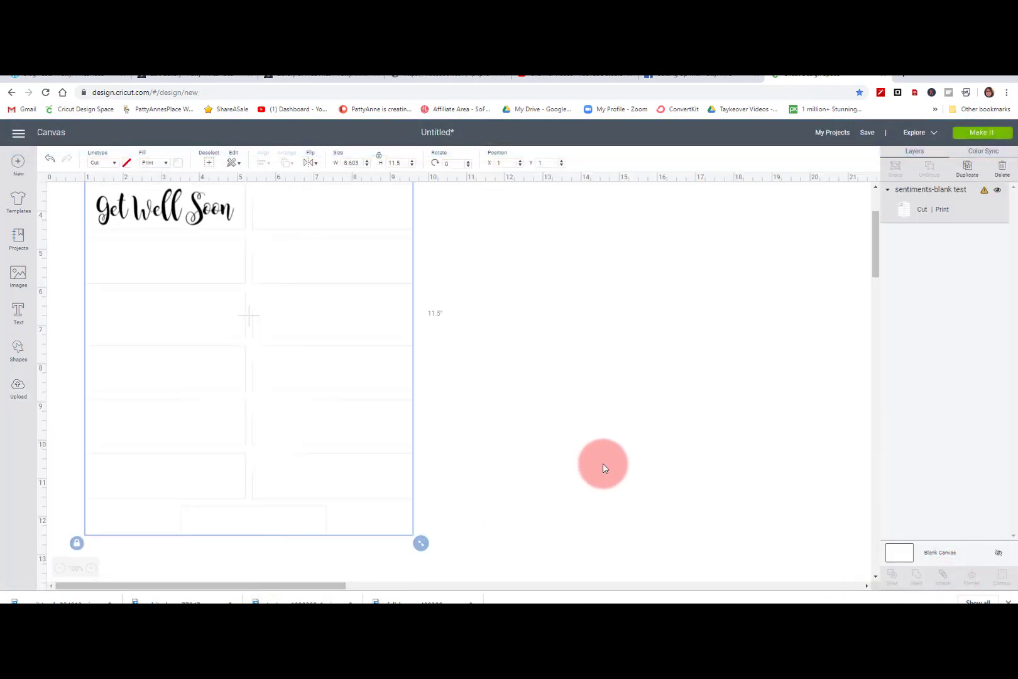
{"action": "scroll", "coordinate": [602, 468], "scroll_direction": "up", "scroll_amount": 3}
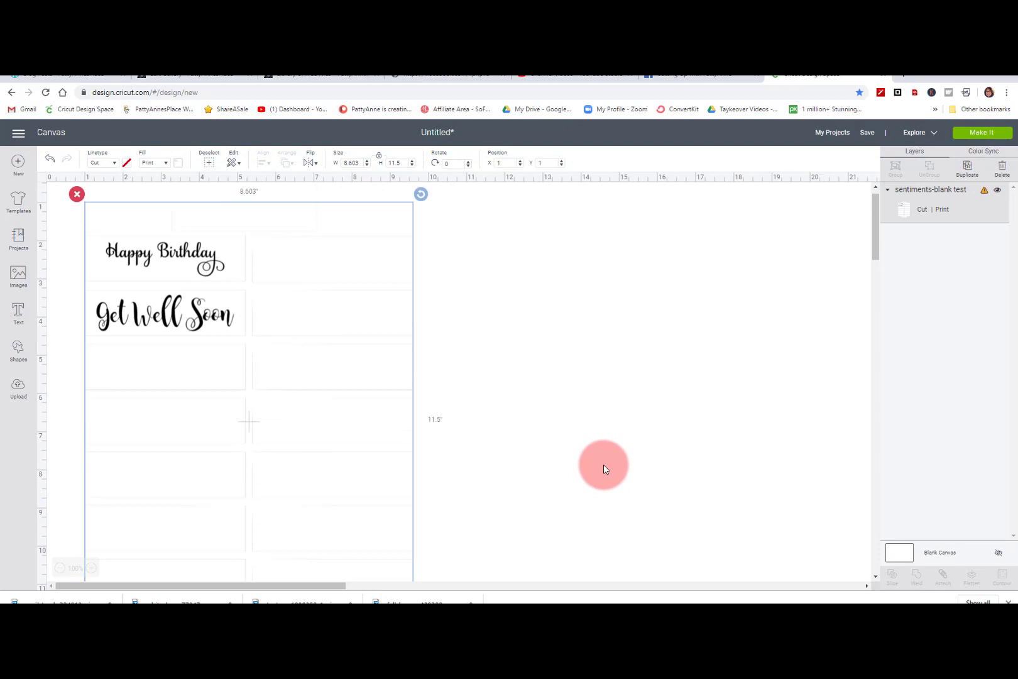
{"action": "left_click", "coordinate": [604, 465]}
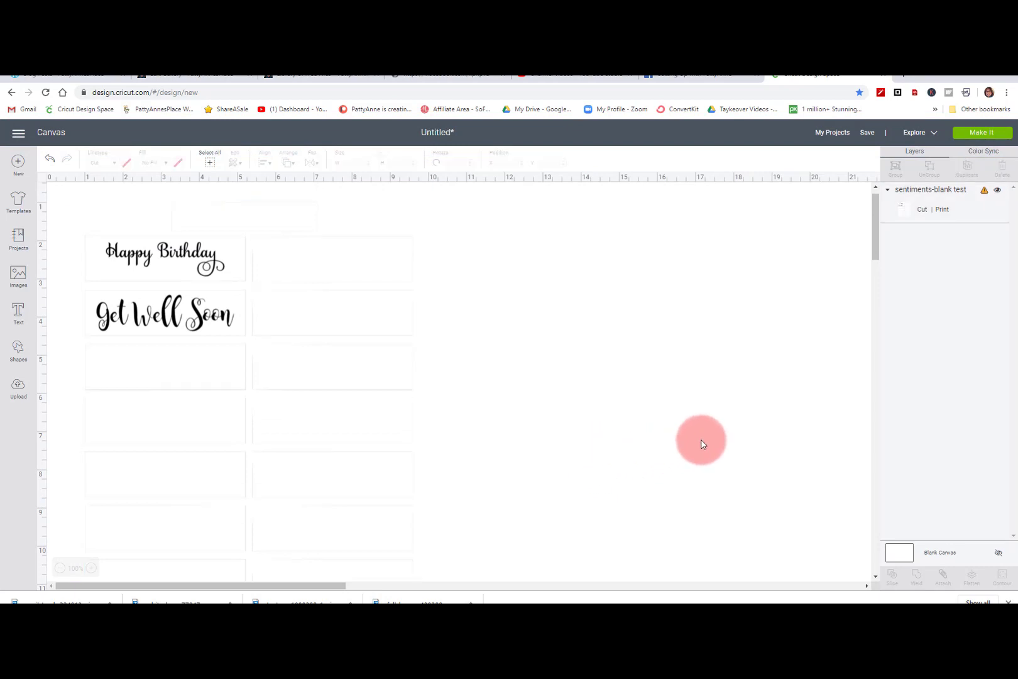
Step: Try to send the sentiments sheet to the mat preview at its original size
{"action": "left_click", "coordinate": [969, 133]}
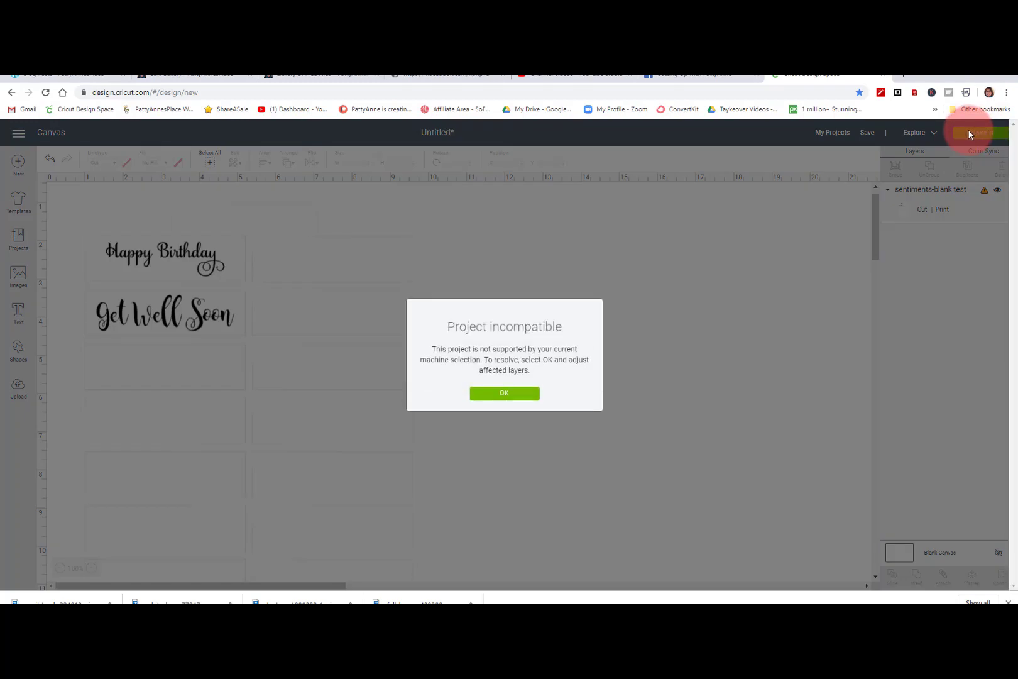
{"action": "left_click", "coordinate": [510, 394]}
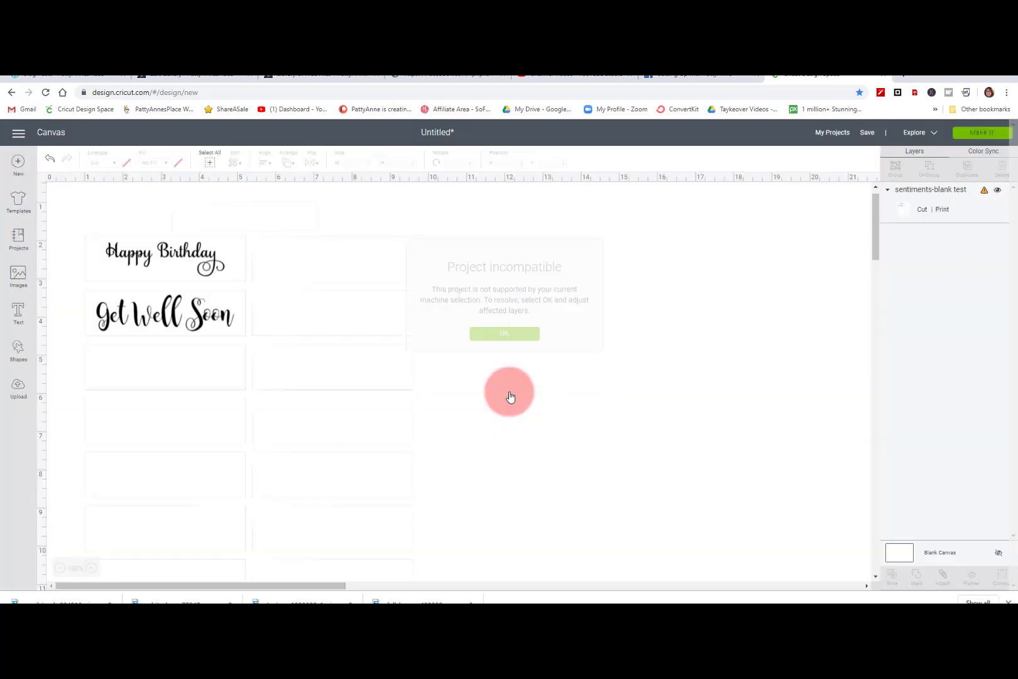
{"action": "left_click", "coordinate": [278, 376]}
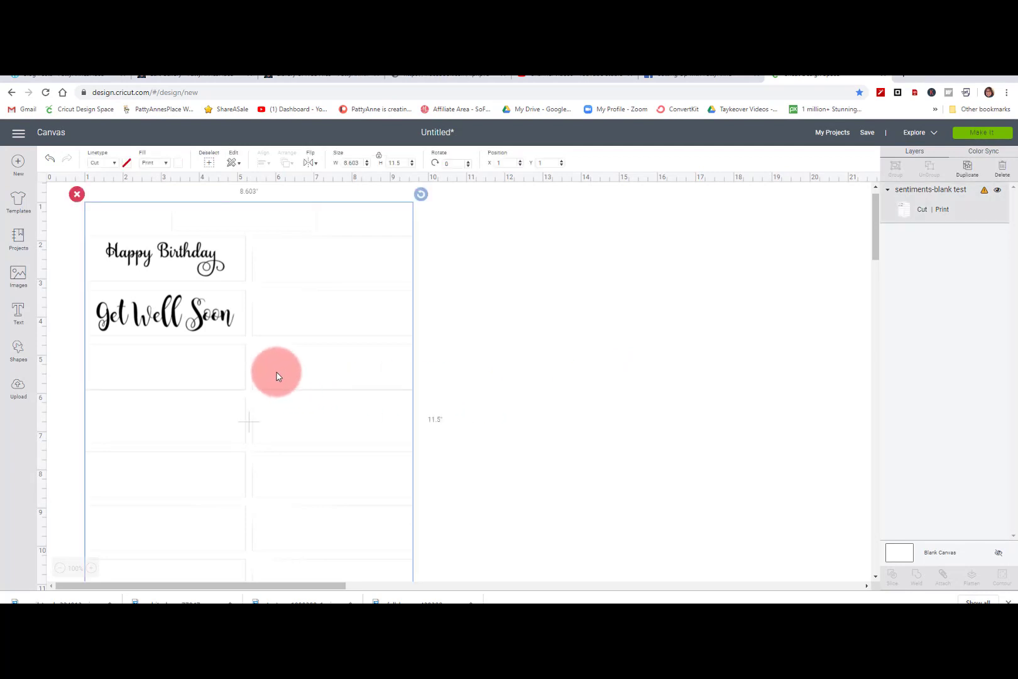
{"action": "left_click", "coordinate": [542, 327]}
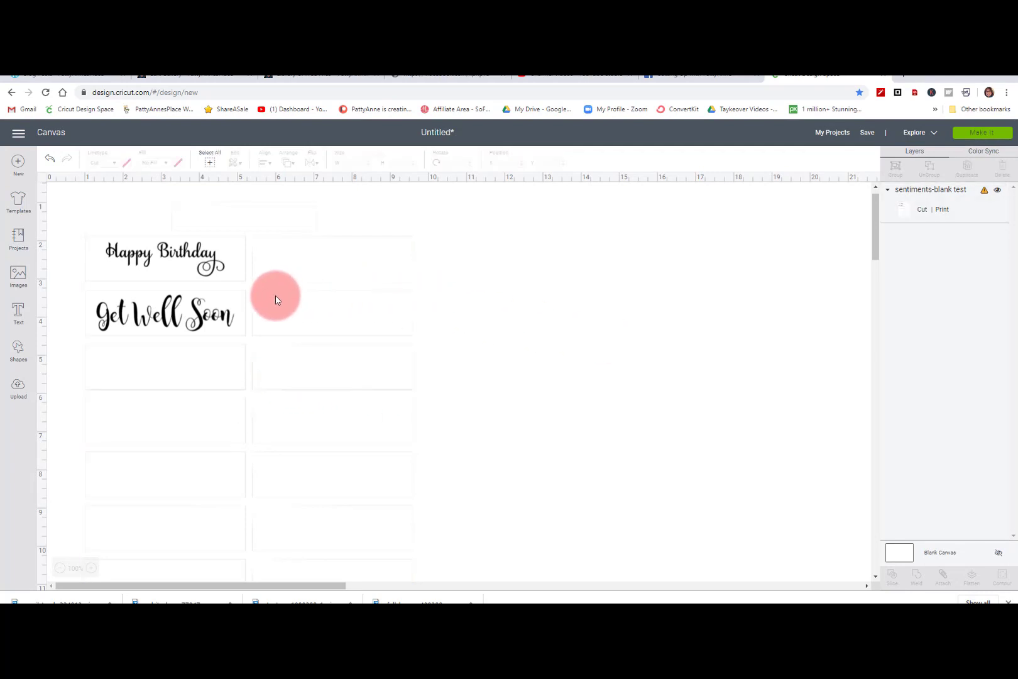
Step: Set the sentiments sheet's width to 6.25 inches with its proportions locked
{"action": "left_click", "coordinate": [218, 321]}
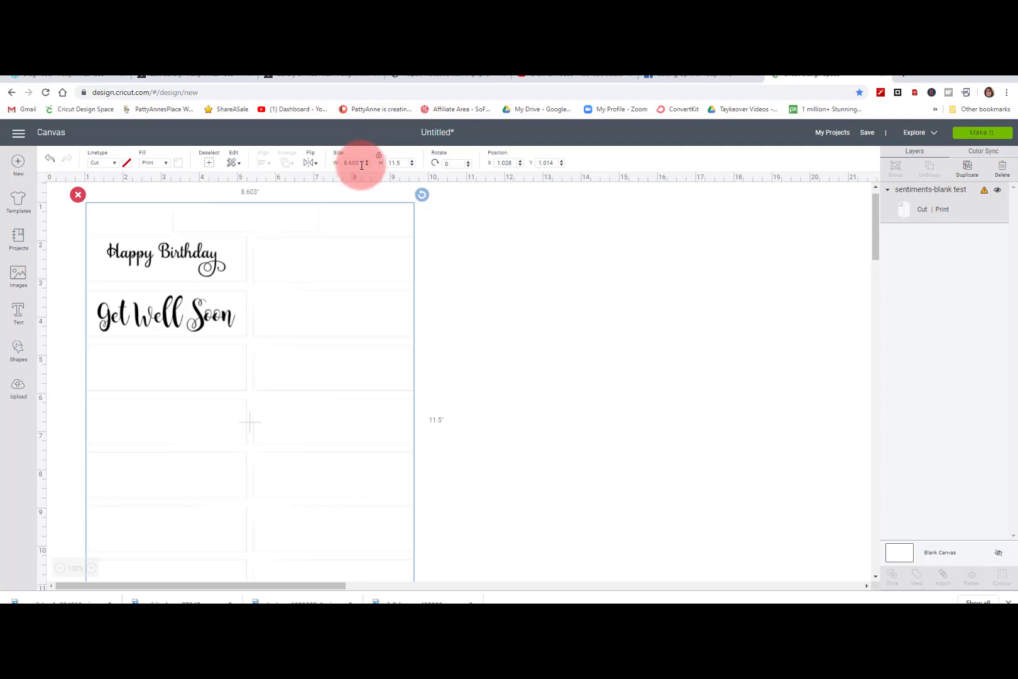
{"action": "left_click", "coordinate": [362, 164]}
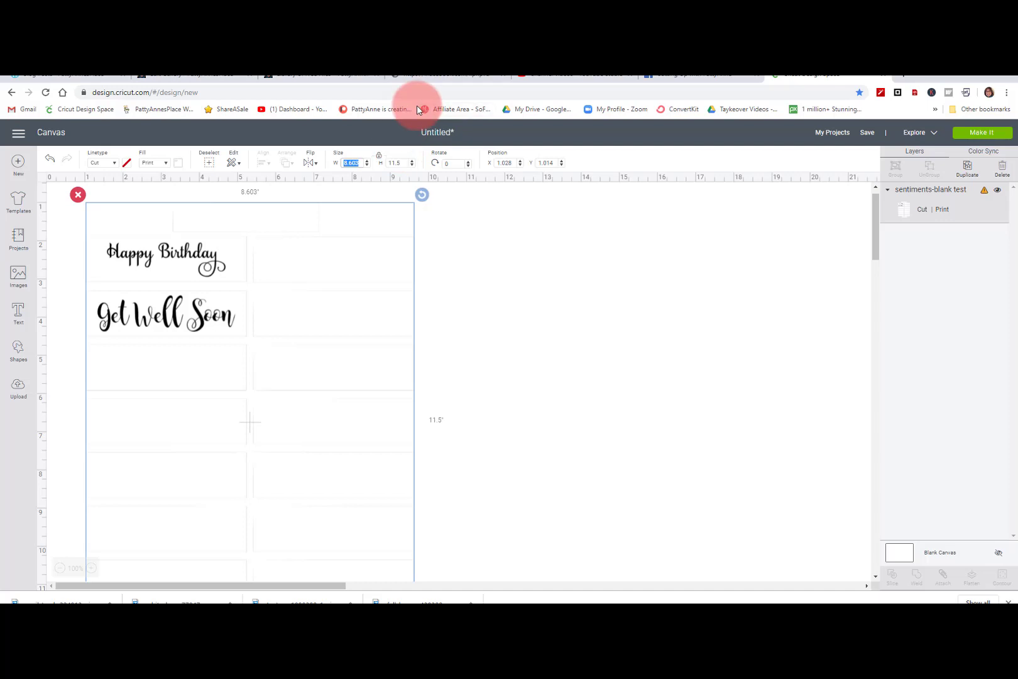
{"action": "type", "text": "9"}
{"action": "key", "text": "BackSpace"}
{"action": "type", "text": "6.25"}
{"action": "key", "text": "Return"}
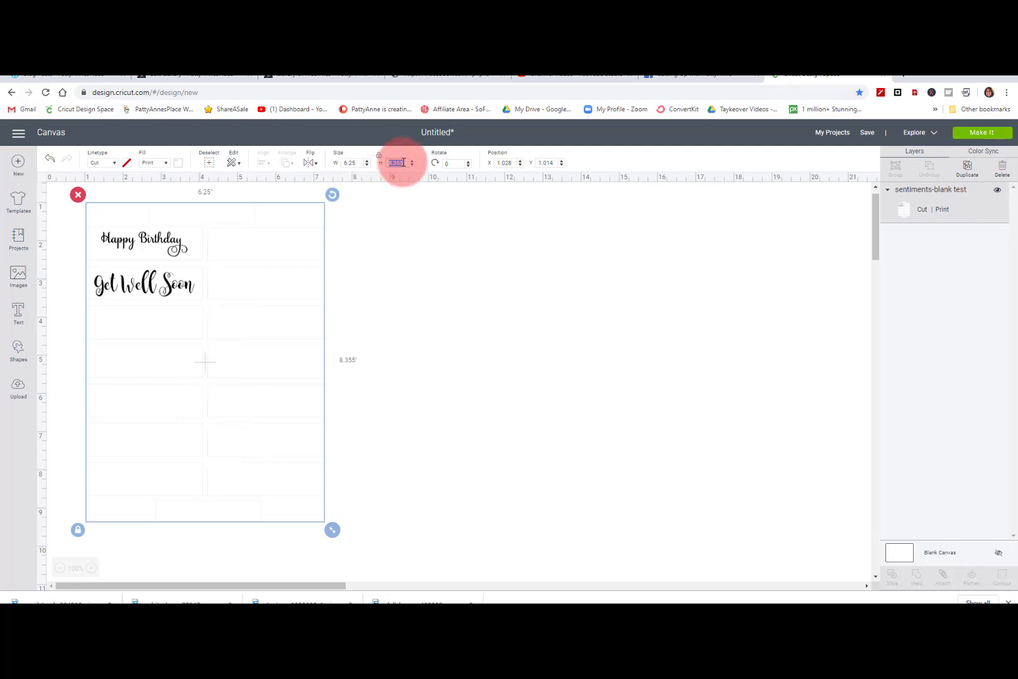
Step: Set the sheet's height to 9.25 and then its width to 6.75 inches, and preview the sheet on the mat
{"action": "left_click_drag", "start_coordinate": [405, 162], "coordinate": [373, 160]}
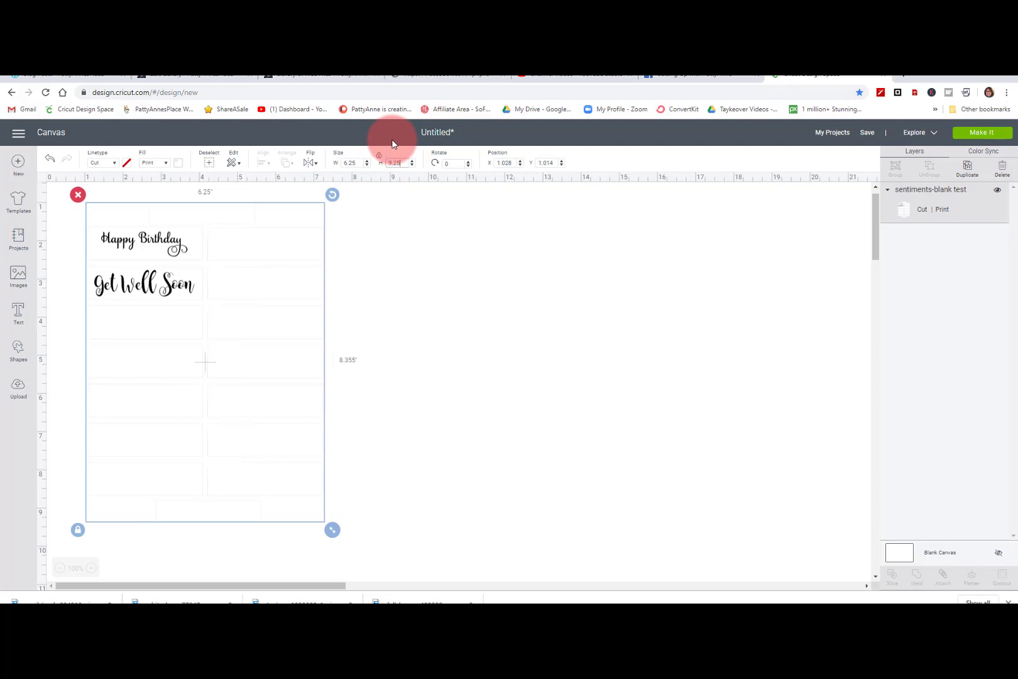
{"action": "key", "text": "Return"}
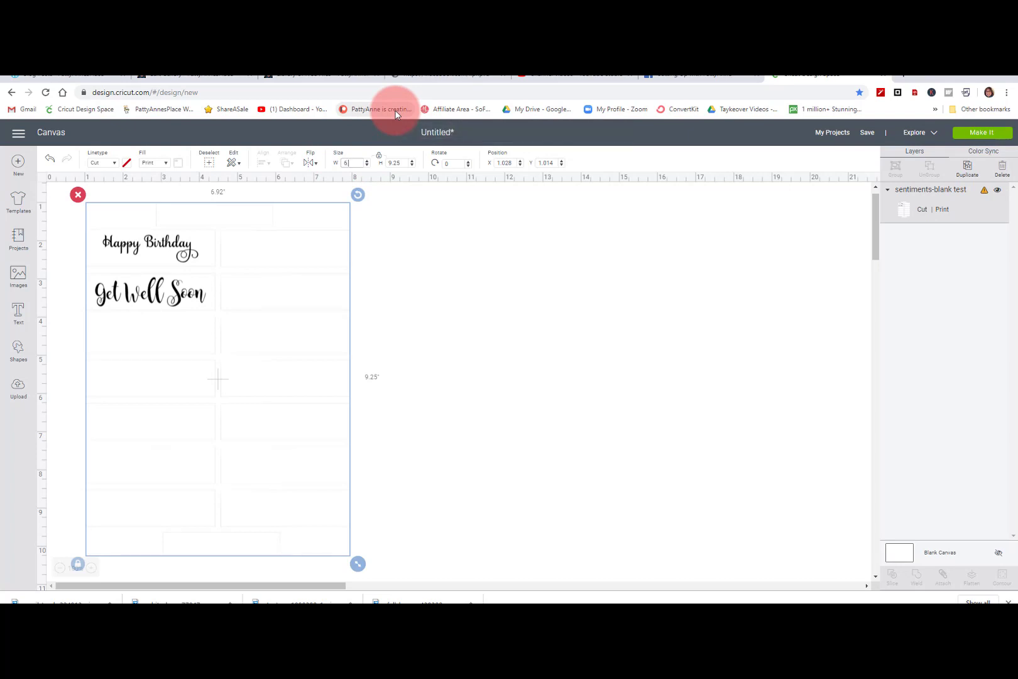
{"action": "key", "text": "Return"}
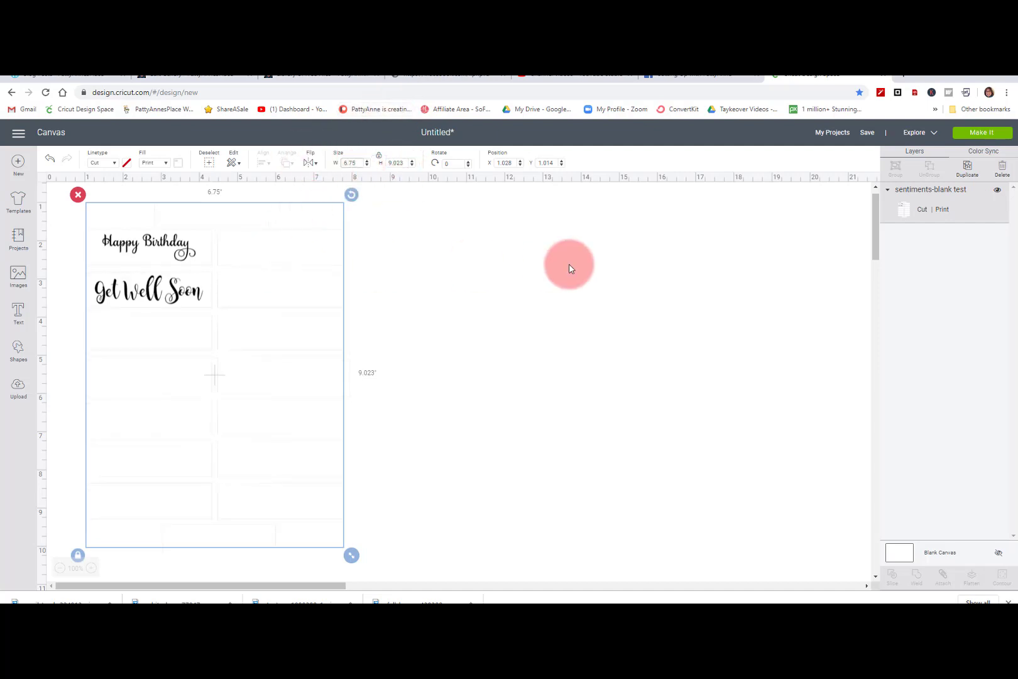
{"action": "left_click", "coordinate": [973, 136]}
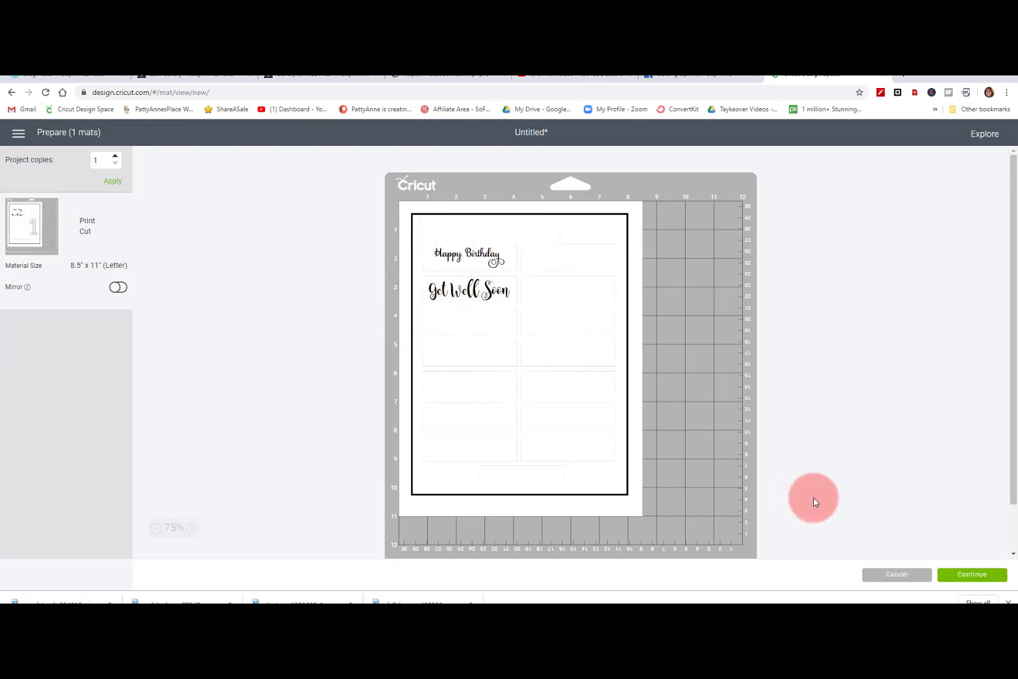
{"action": "left_click", "coordinate": [899, 575]}
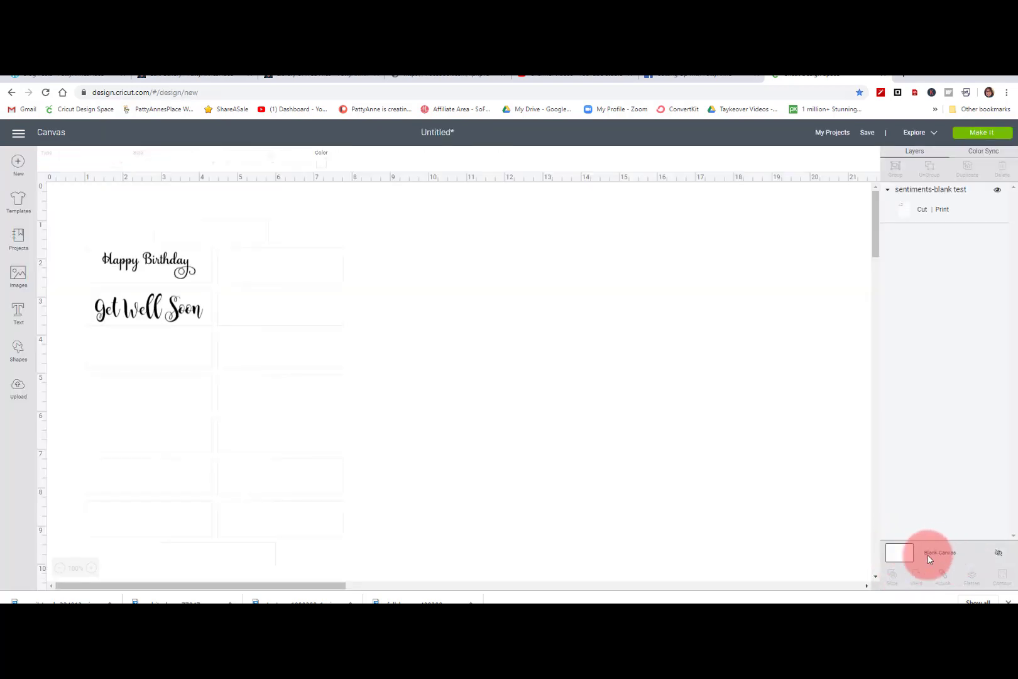
Step: Set the blank canvas color to light blue and check the sentiments sheet in the mat preview
{"action": "left_click", "coordinate": [902, 558]}
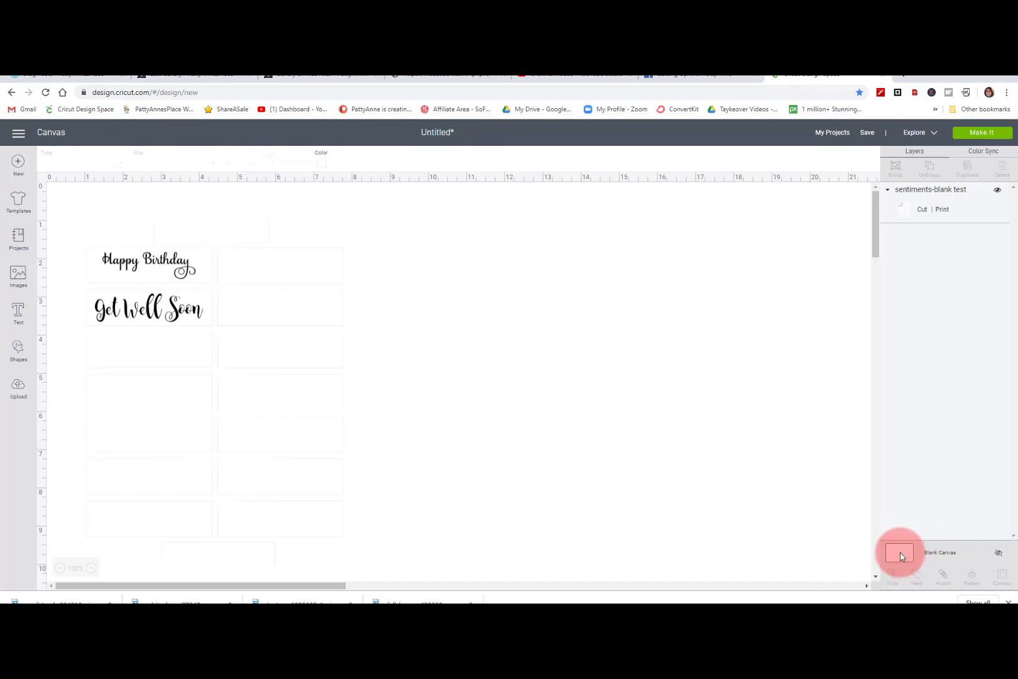
{"action": "left_click", "coordinate": [322, 164]}
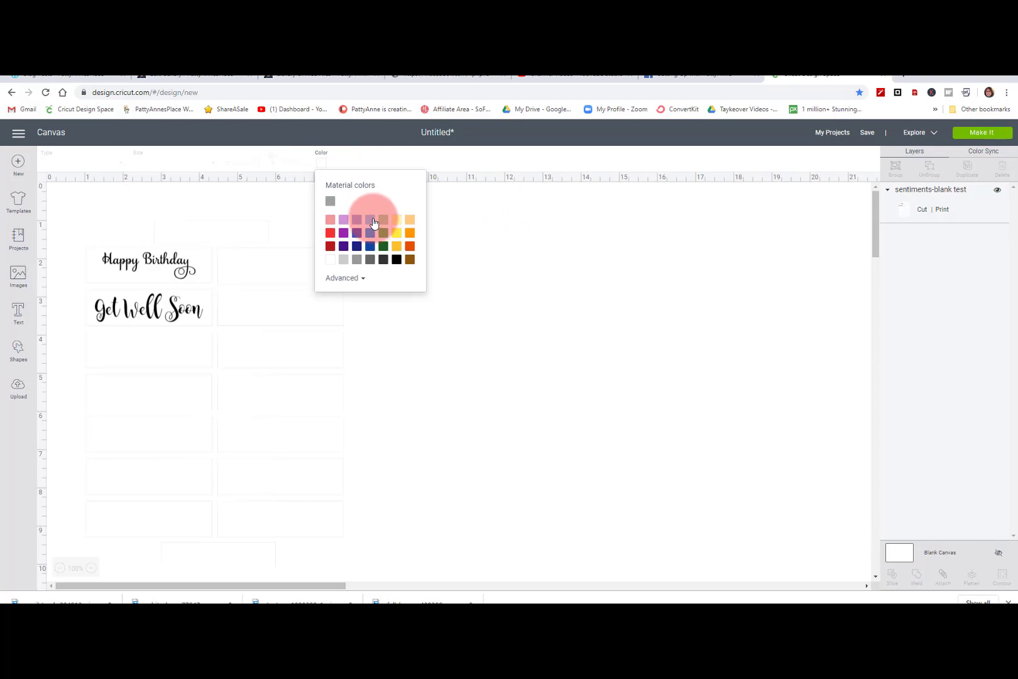
{"action": "left_click", "coordinate": [372, 221]}
{"action": "left_click", "coordinate": [562, 325]}
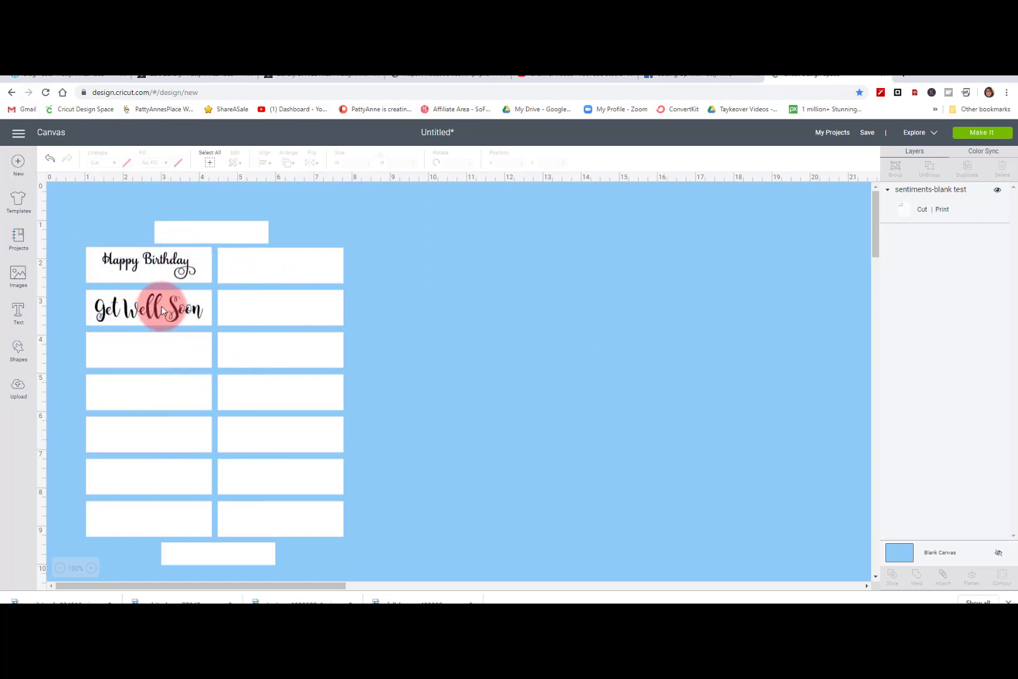
{"action": "left_click", "coordinate": [974, 136]}
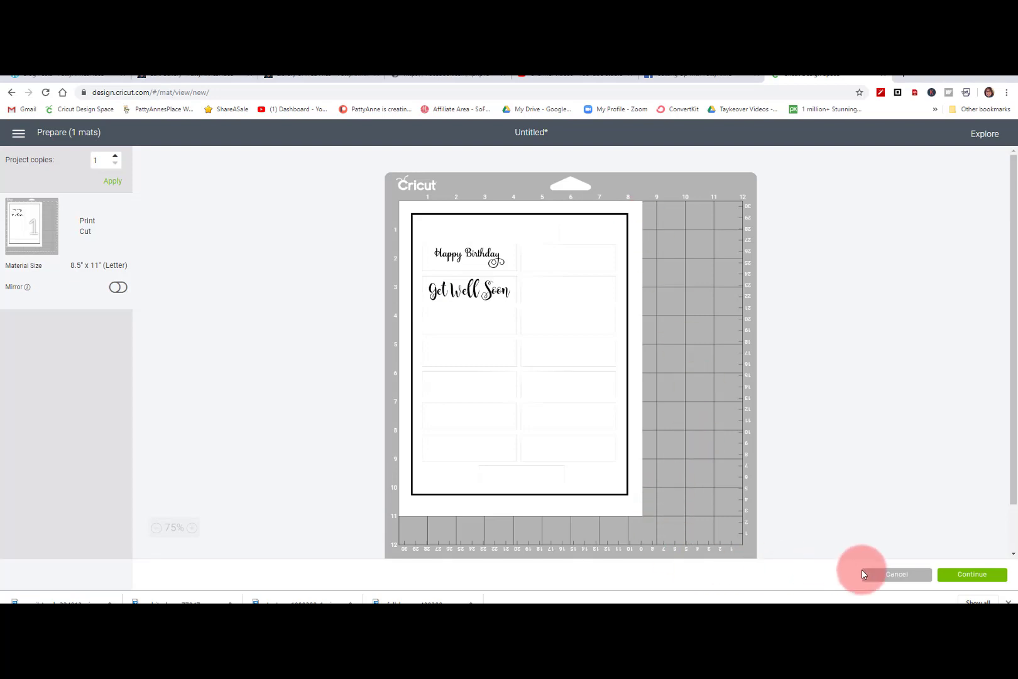
{"action": "left_click", "coordinate": [897, 574]}
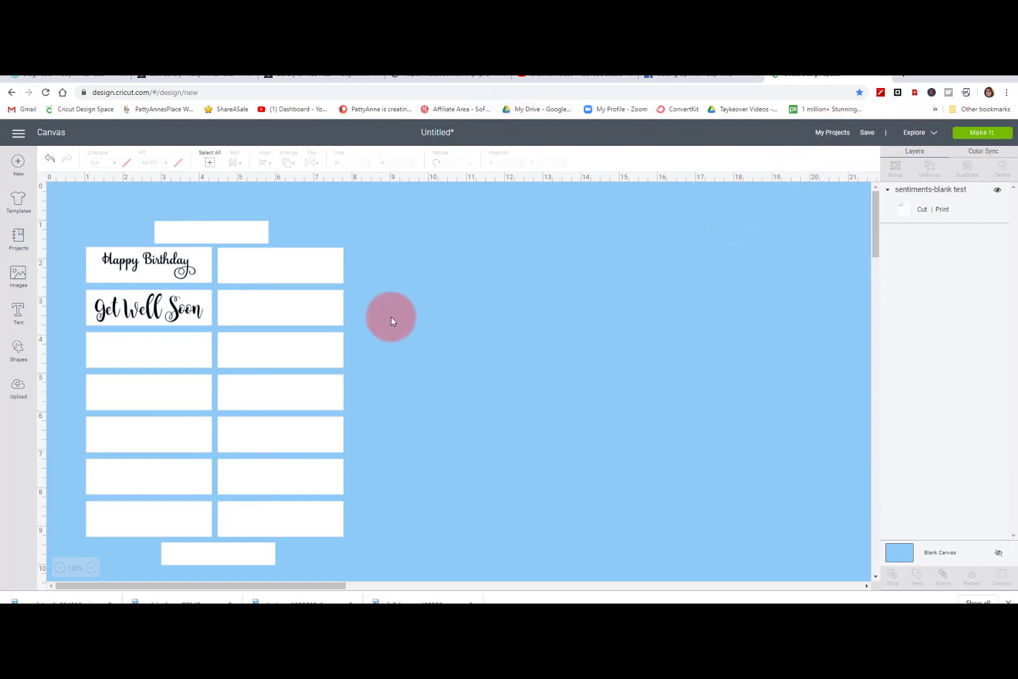
Step: Replace the unsaved project with a new one and insert the uploaded "sentiments-blank test" image
{"action": "left_click", "coordinate": [50, 158]}
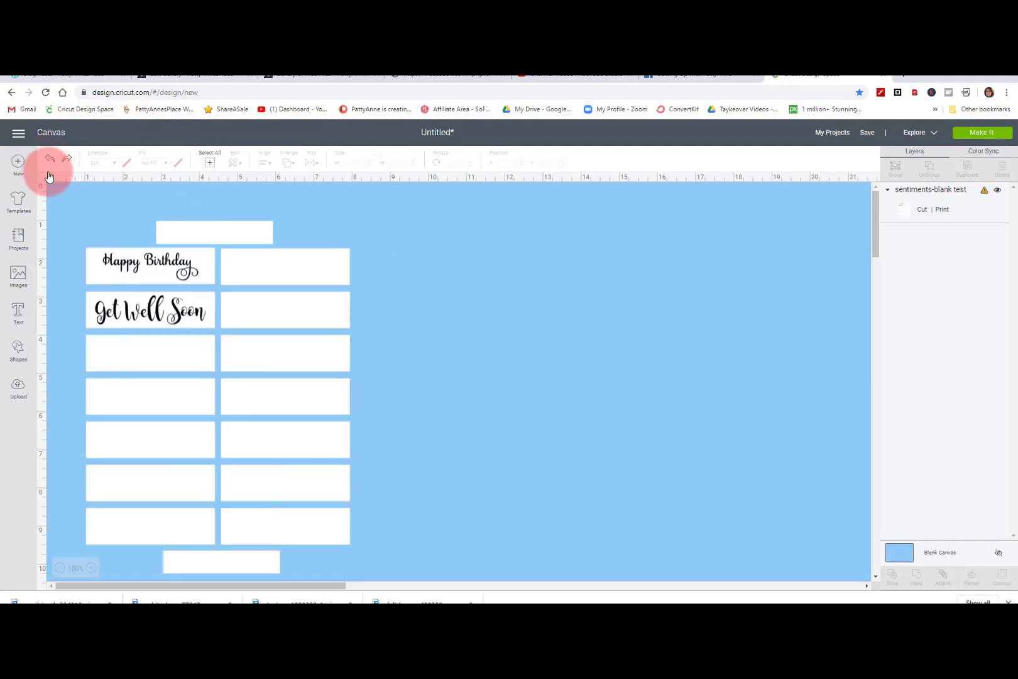
{"action": "left_click", "coordinate": [18, 163]}
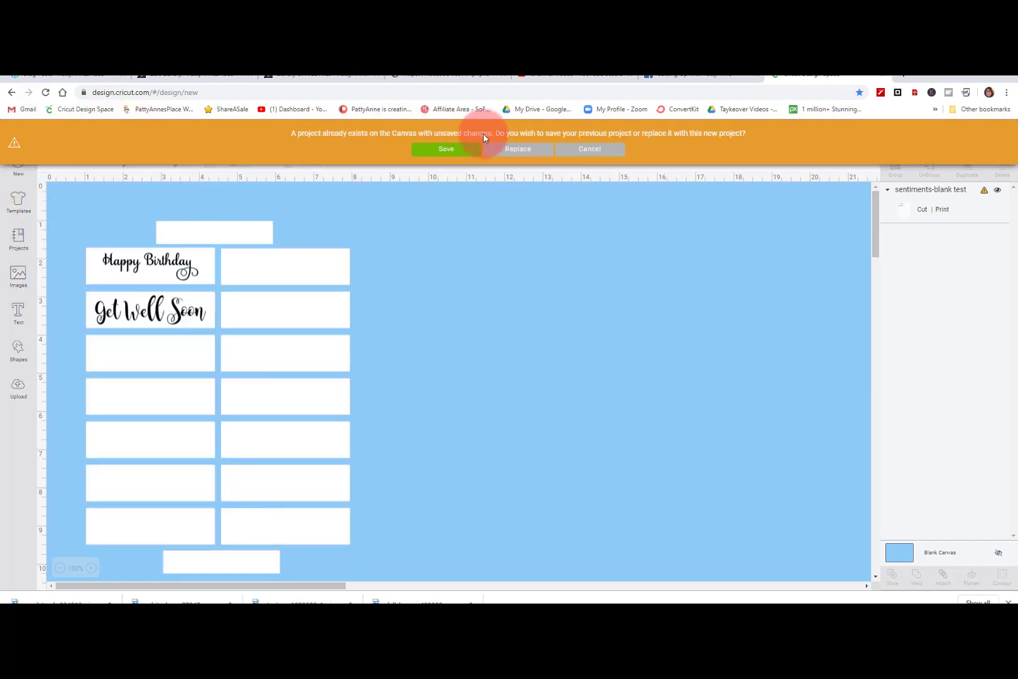
{"action": "left_click", "coordinate": [515, 149]}
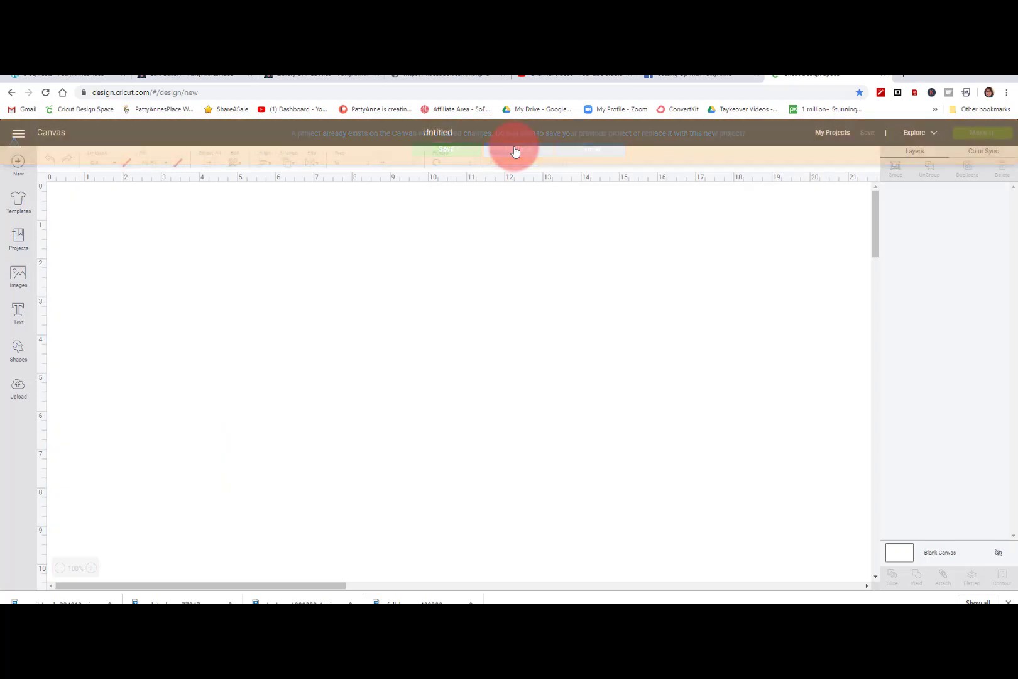
{"action": "left_click", "coordinate": [19, 388]}
{"action": "left_click", "coordinate": [141, 410]}
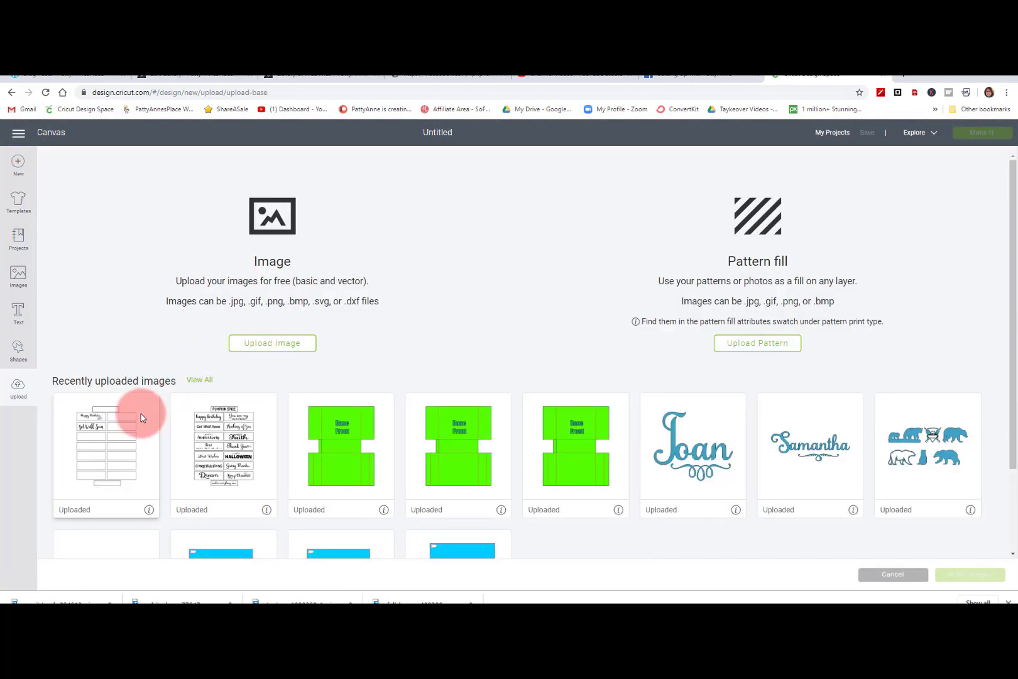
{"action": "left_click", "coordinate": [958, 574]}
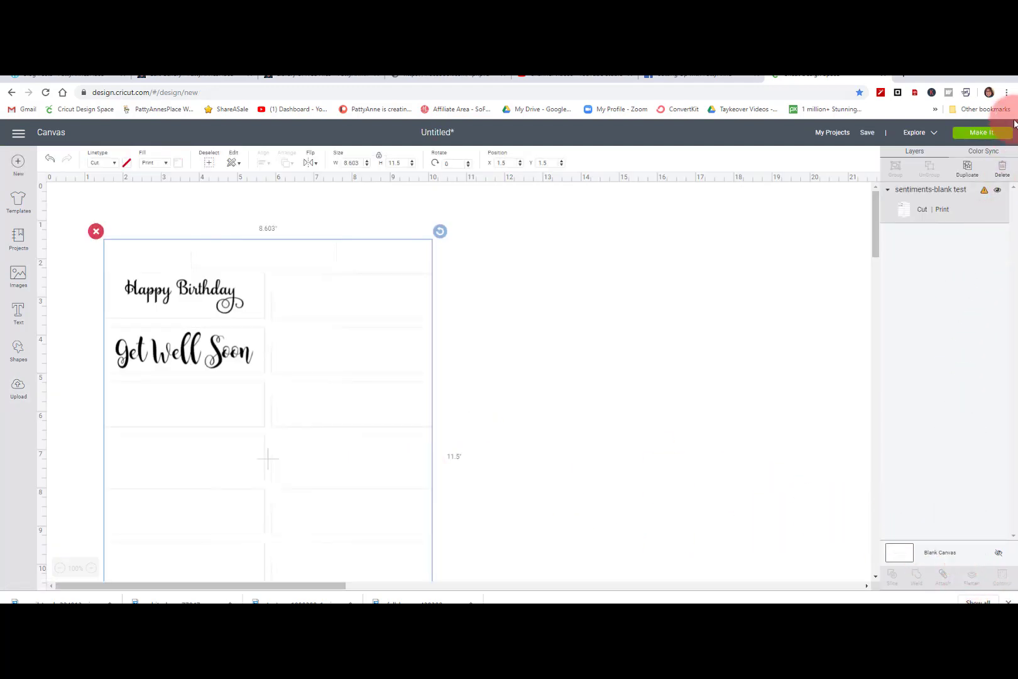
Step: Set the new project's blank canvas color to light blue behind the white sentiment rectangles
{"action": "scroll", "coordinate": [362, 388], "scroll_direction": "down", "scroll_amount": 2}
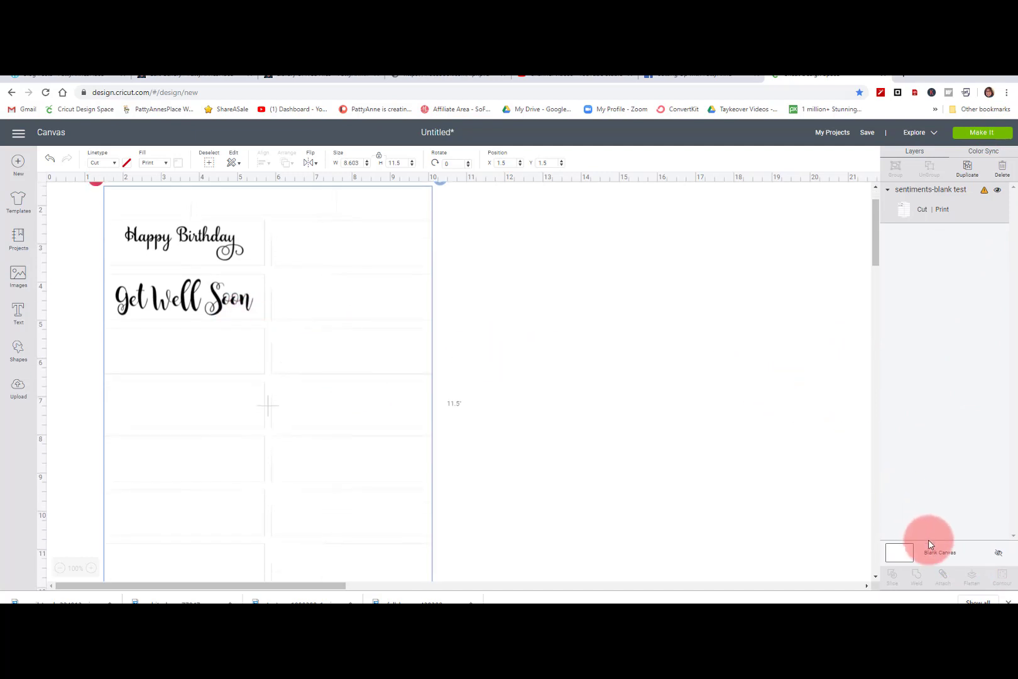
{"action": "left_click", "coordinate": [931, 557]}
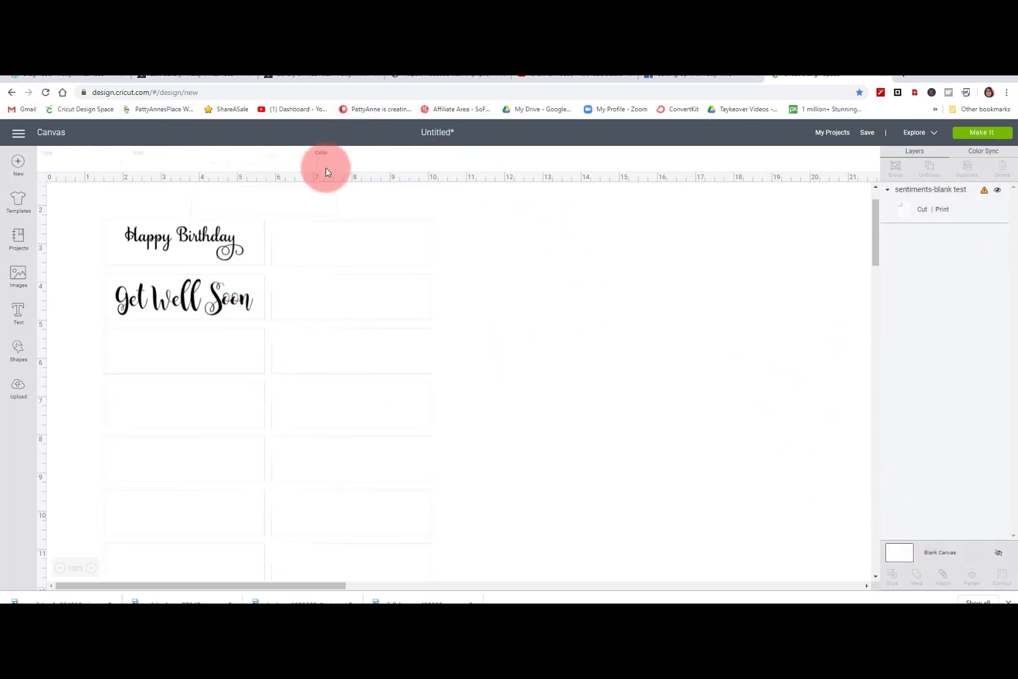
{"action": "left_click", "coordinate": [322, 165]}
{"action": "left_click", "coordinate": [370, 219]}
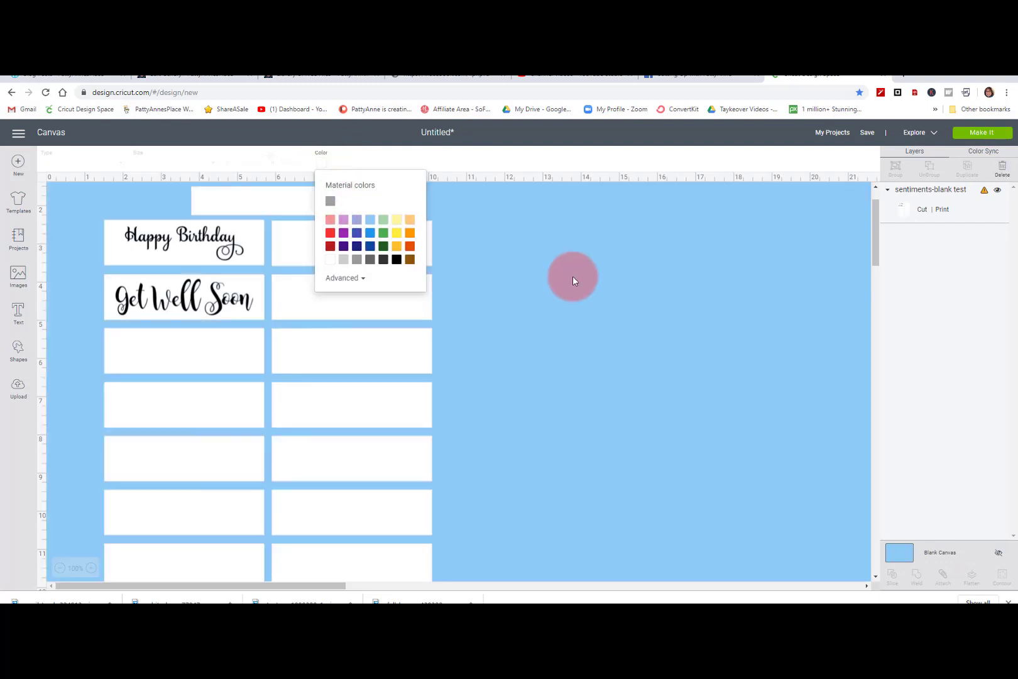
{"action": "left_click", "coordinate": [689, 326]}
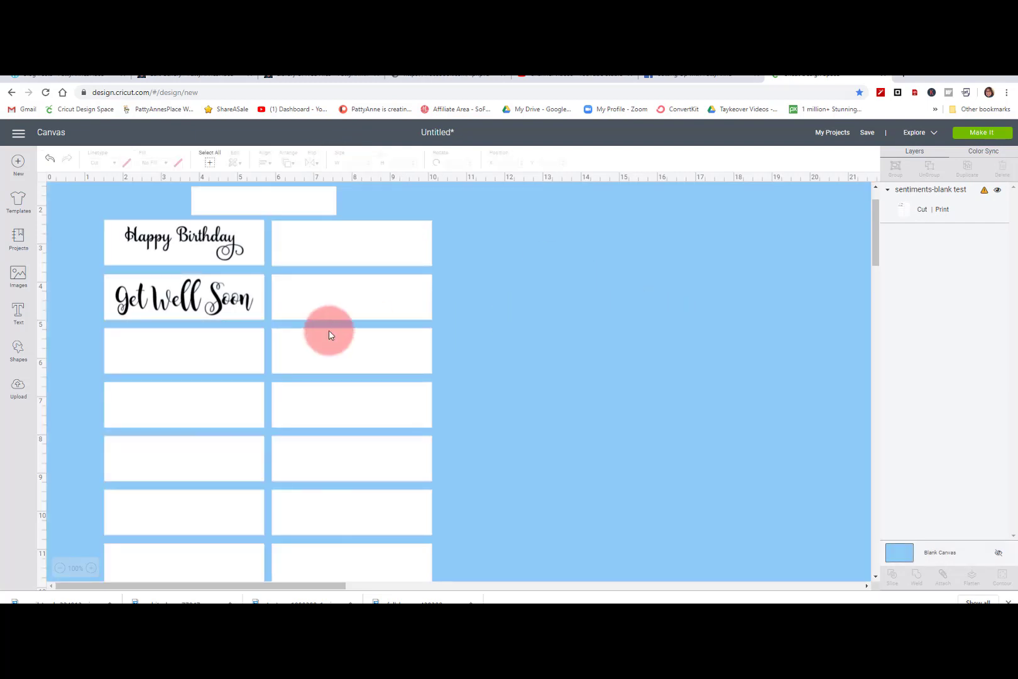
Step: Add the text "Cheers" in Cricut Sans, scaled down to fit the blank rectangle beside Happy Birthday
{"action": "left_click", "coordinate": [19, 311]}
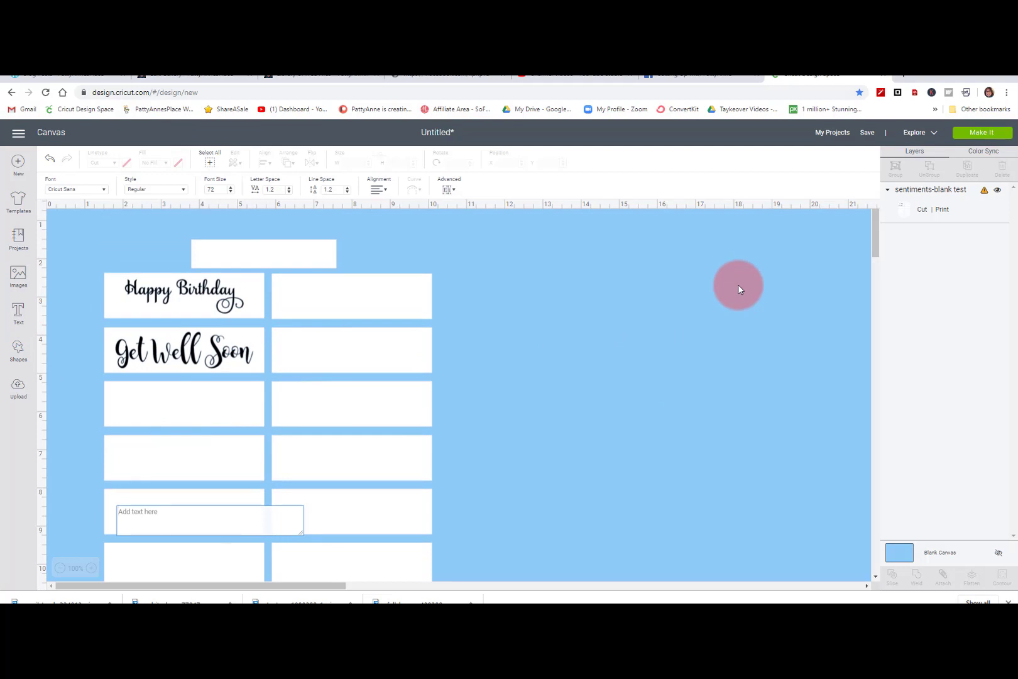
{"action": "type", "text": "Cheers"}
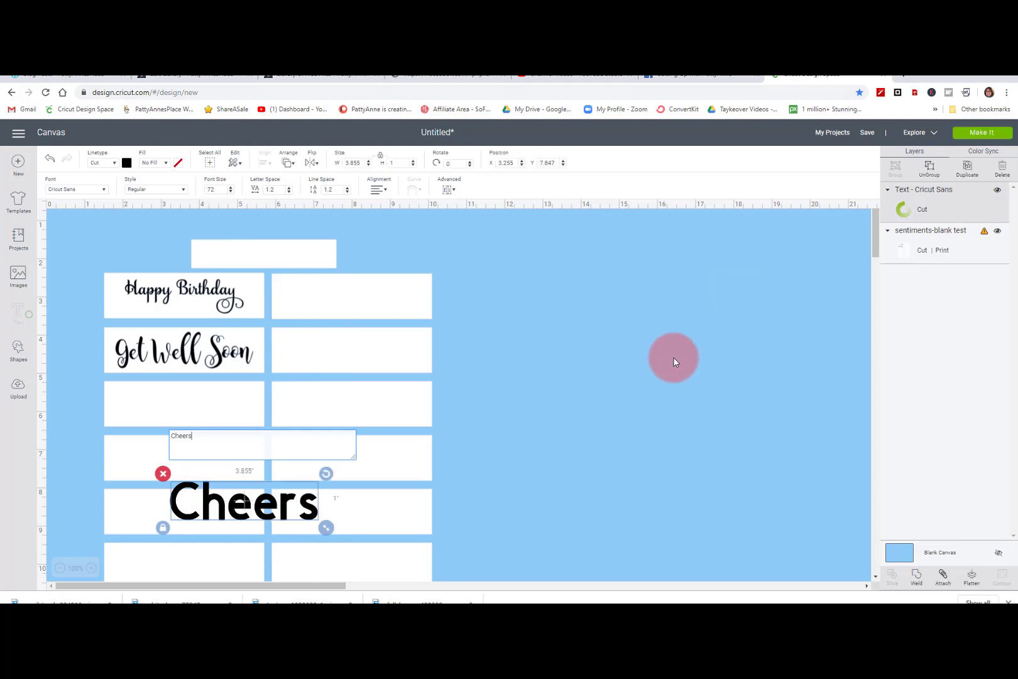
{"action": "left_click_drag", "start_coordinate": [332, 528], "coordinate": [354, 303]}
{"action": "left_click", "coordinate": [255, 492]}
Step: Flatten the "Cheers" text and the sentiments sheet into a single printable image
{"action": "left_click", "coordinate": [416, 288]}
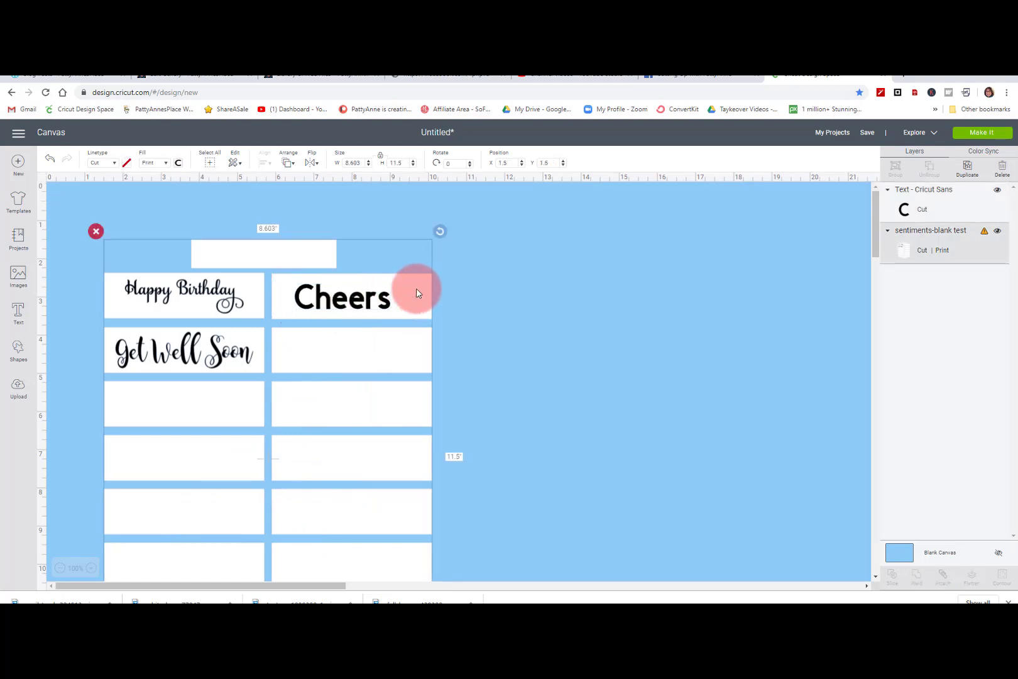
{"action": "left_click", "coordinate": [454, 332]}
{"action": "left_click_drag", "start_coordinate": [453, 331], "coordinate": [280, 274]}
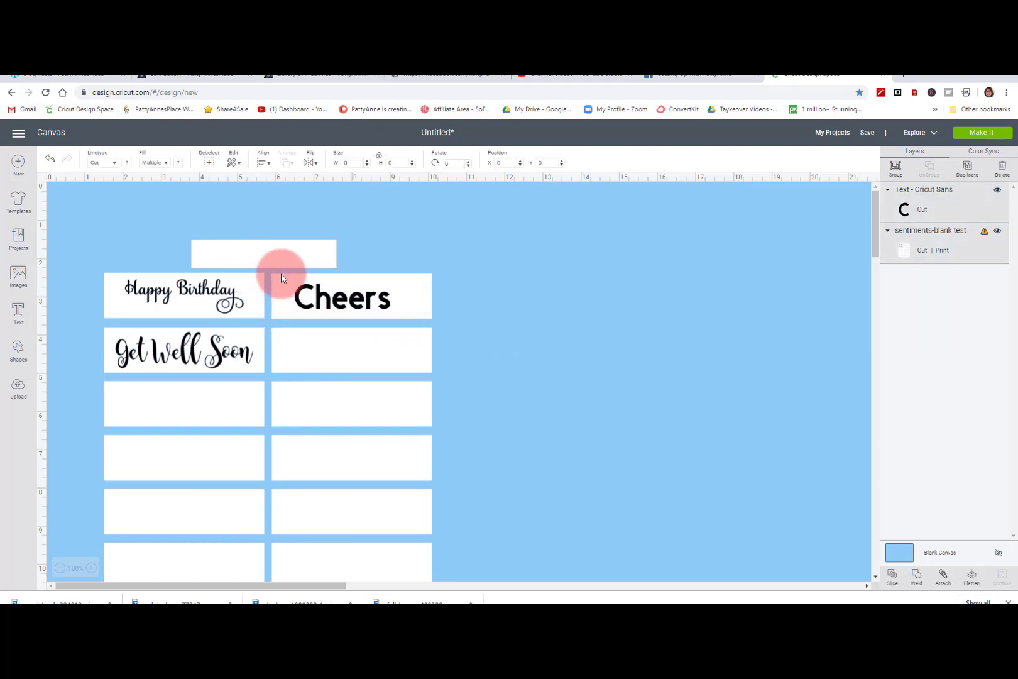
{"action": "left_click", "coordinate": [971, 575]}
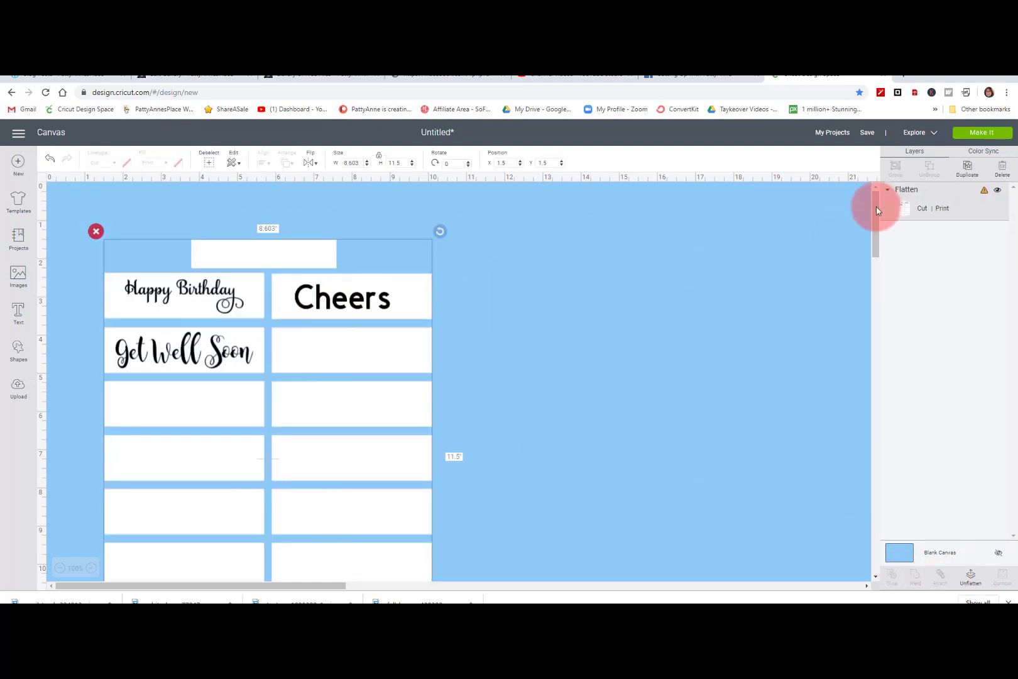
Step: Set the flattened sentiments sheet's width to 6.75 inches and check it in the mat preview
{"action": "left_click", "coordinate": [980, 139]}
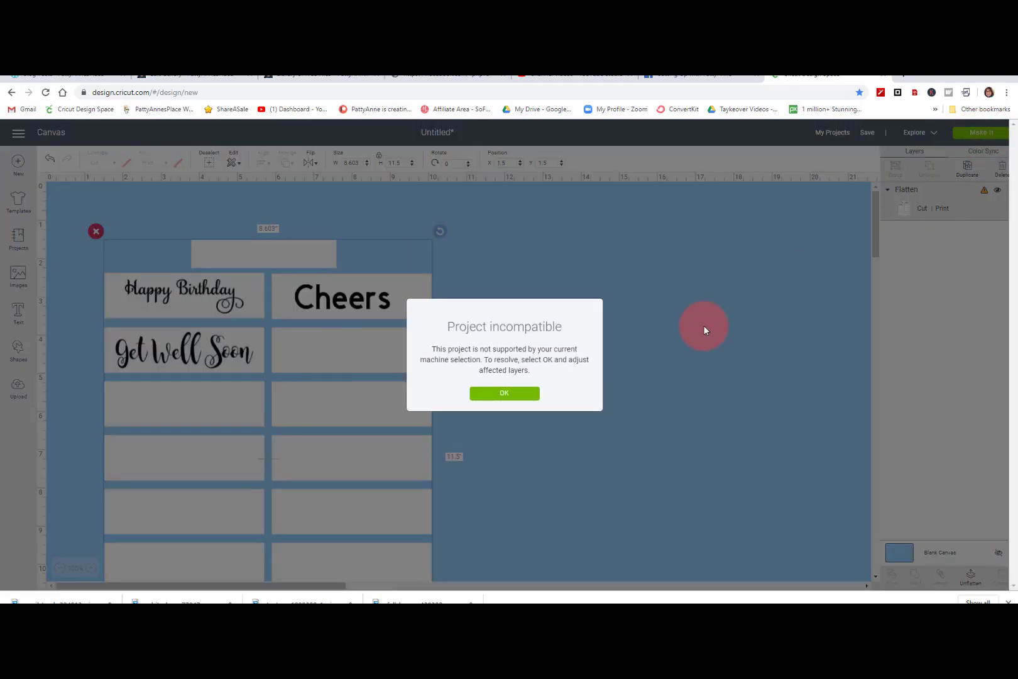
{"action": "left_click", "coordinate": [471, 392]}
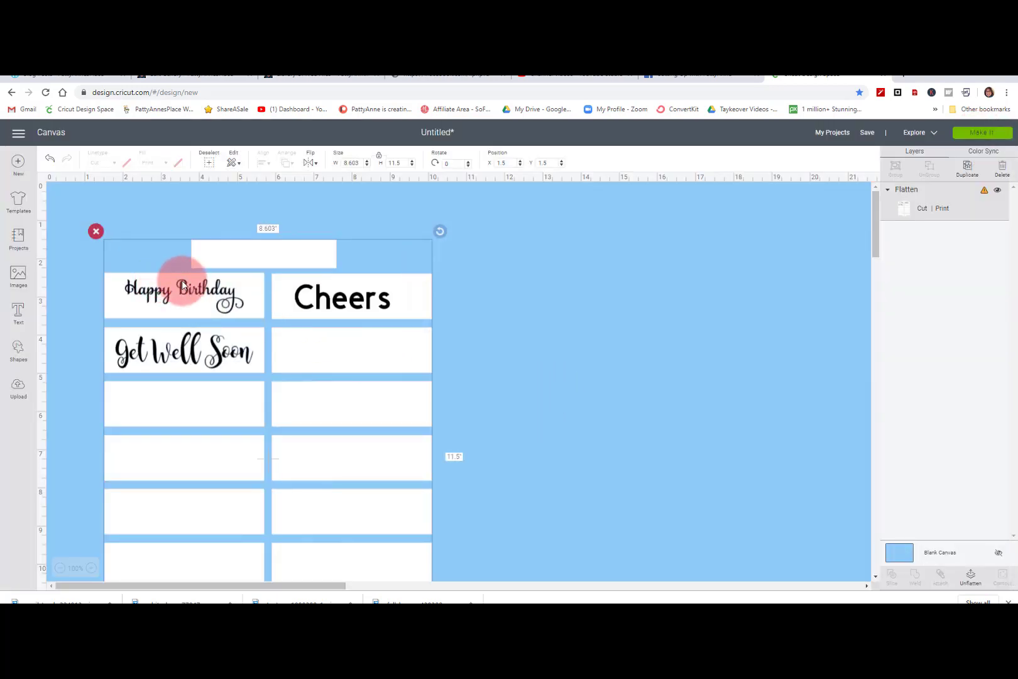
{"action": "left_click", "coordinate": [363, 164]}
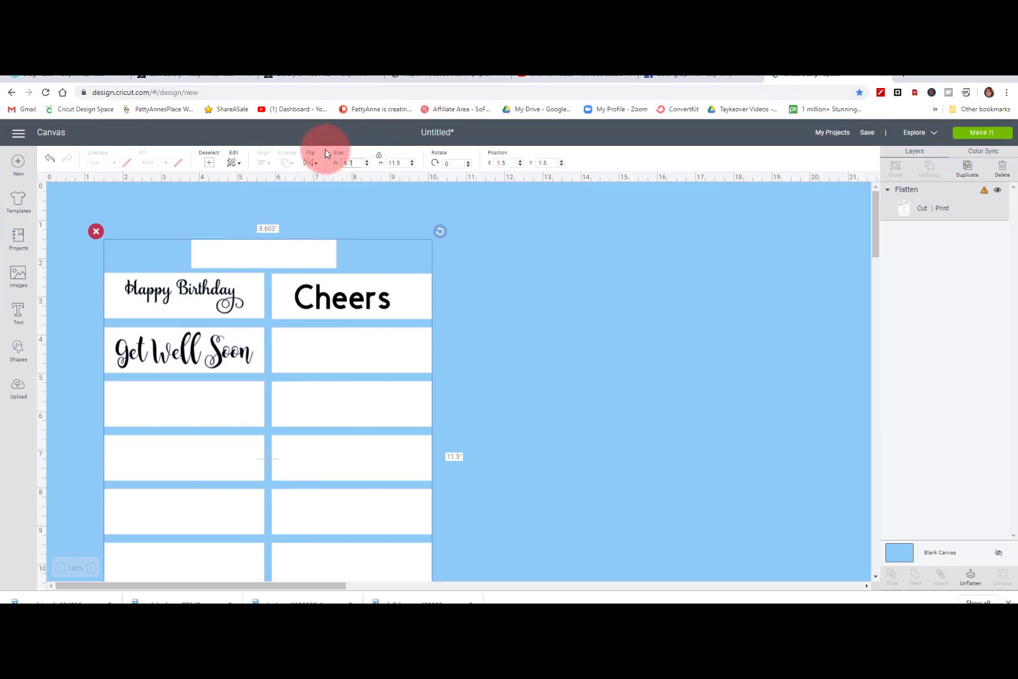
{"action": "key", "text": "Return"}
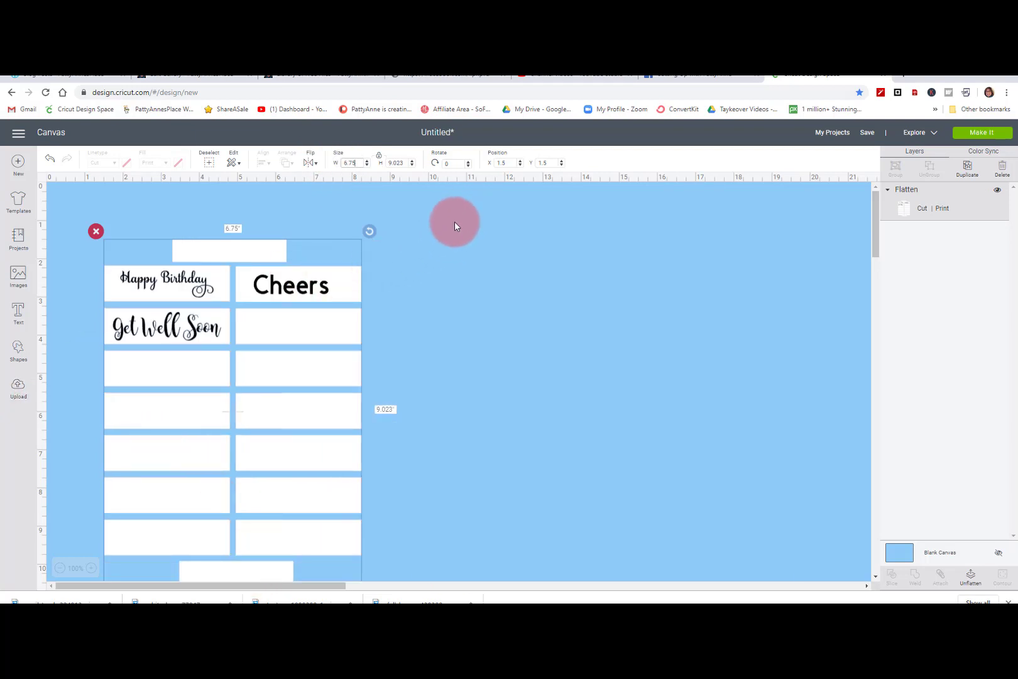
{"action": "left_click", "coordinate": [965, 135]}
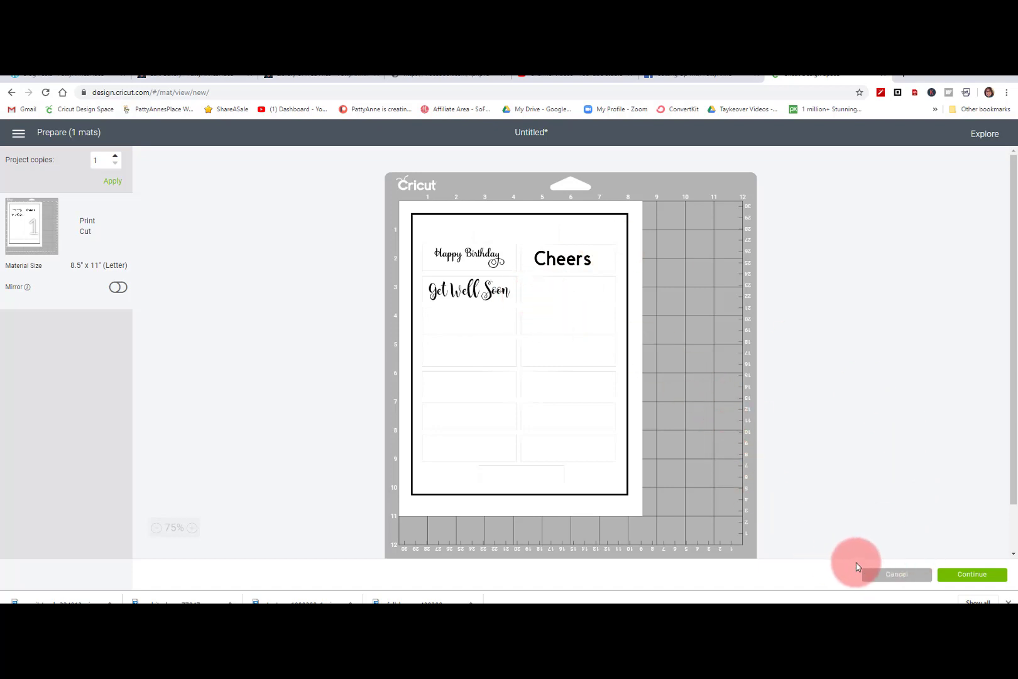
{"action": "left_click", "coordinate": [892, 575]}
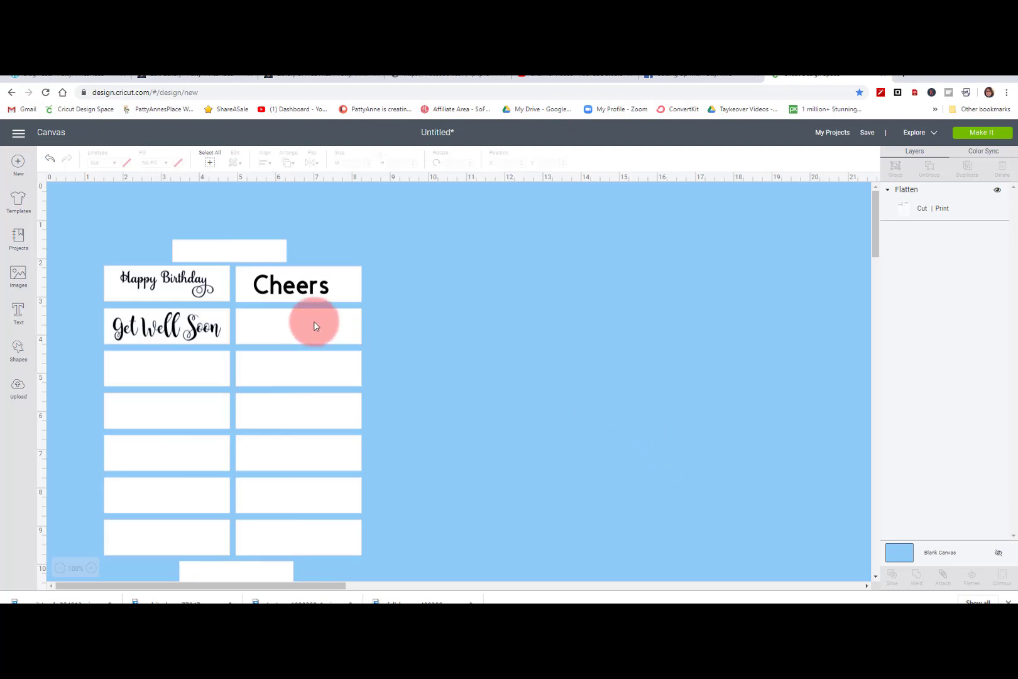
{"action": "left_click", "coordinate": [305, 292]}
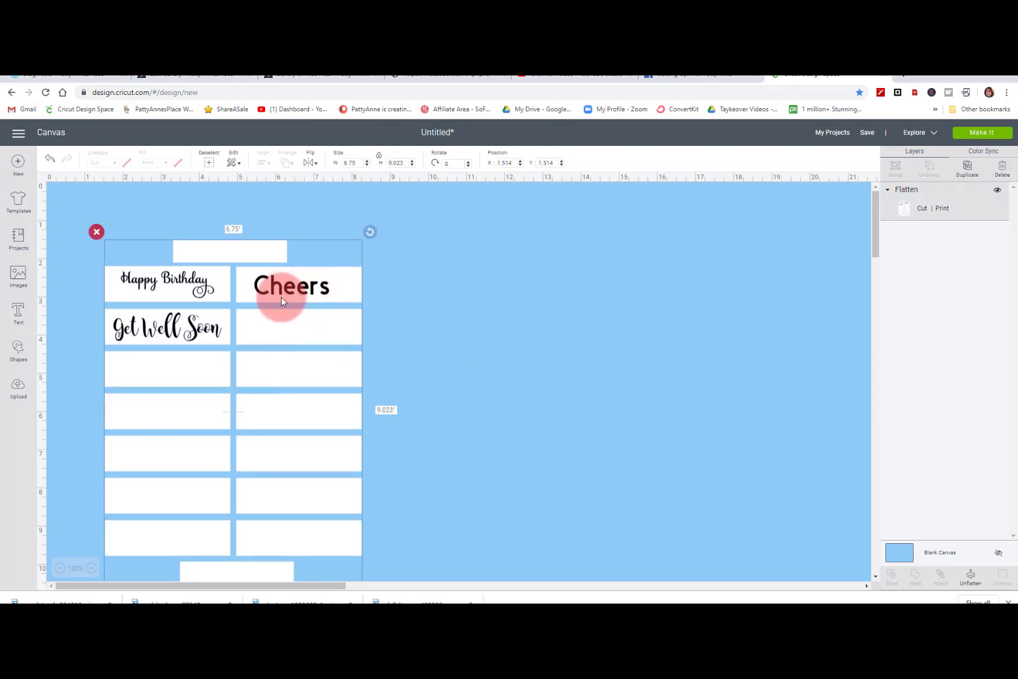
{"action": "left_click", "coordinate": [18, 313]}
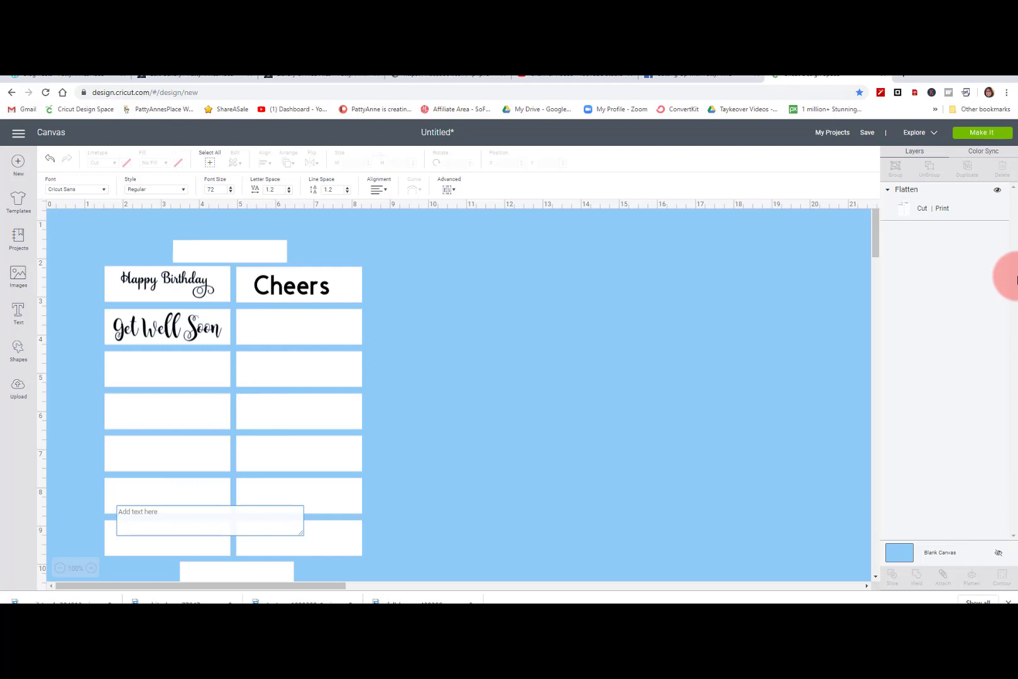
{"action": "type", "text": "Get"}
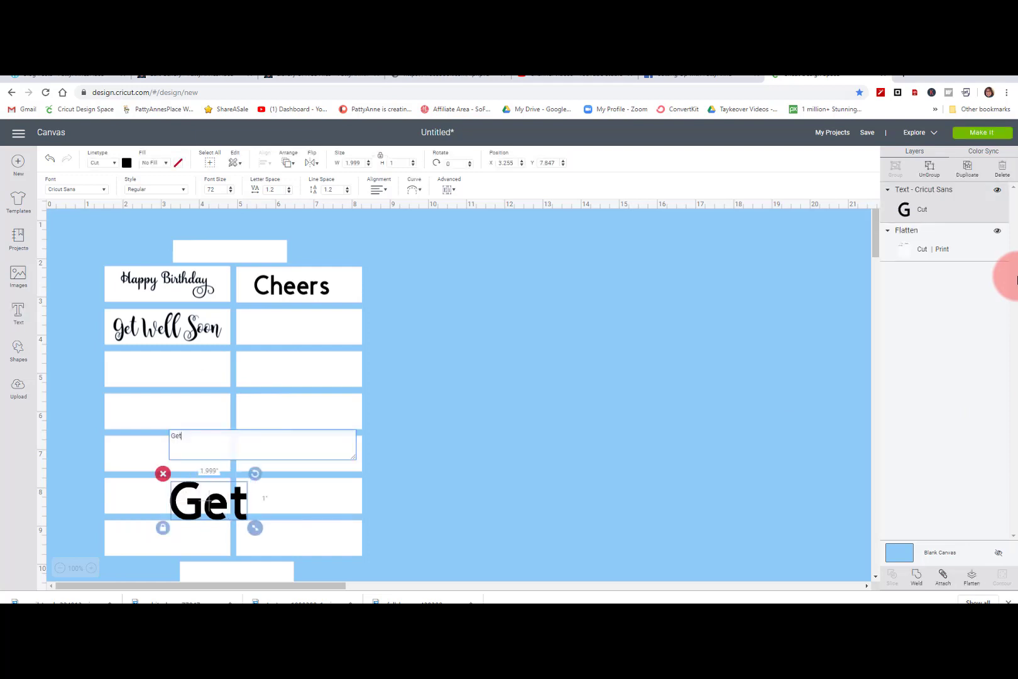
{"action": "type", "text": " Weel"}
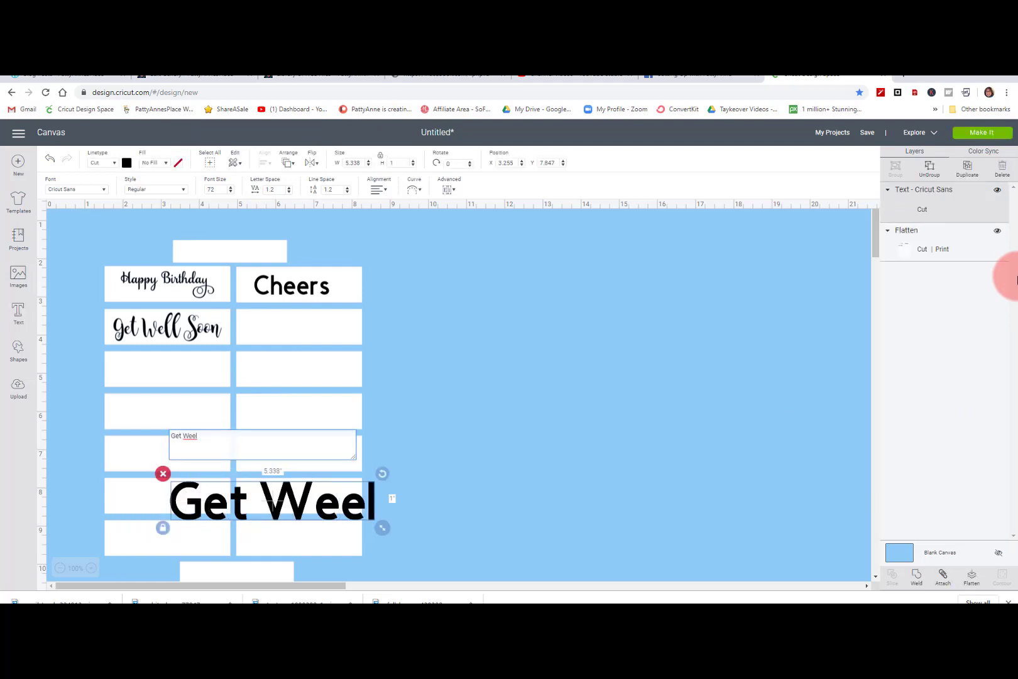
{"action": "key", "text": "BackSpace"}
{"action": "key", "text": "BackSpace"}
{"action": "type", "text": "ll"}
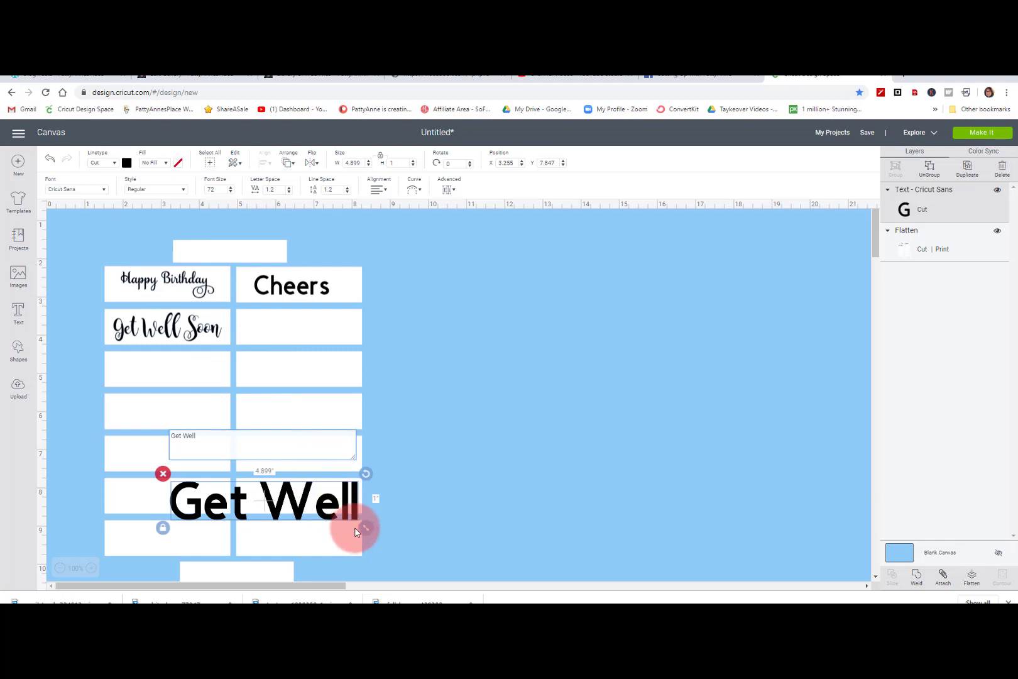
{"action": "left_click", "coordinate": [361, 504]}
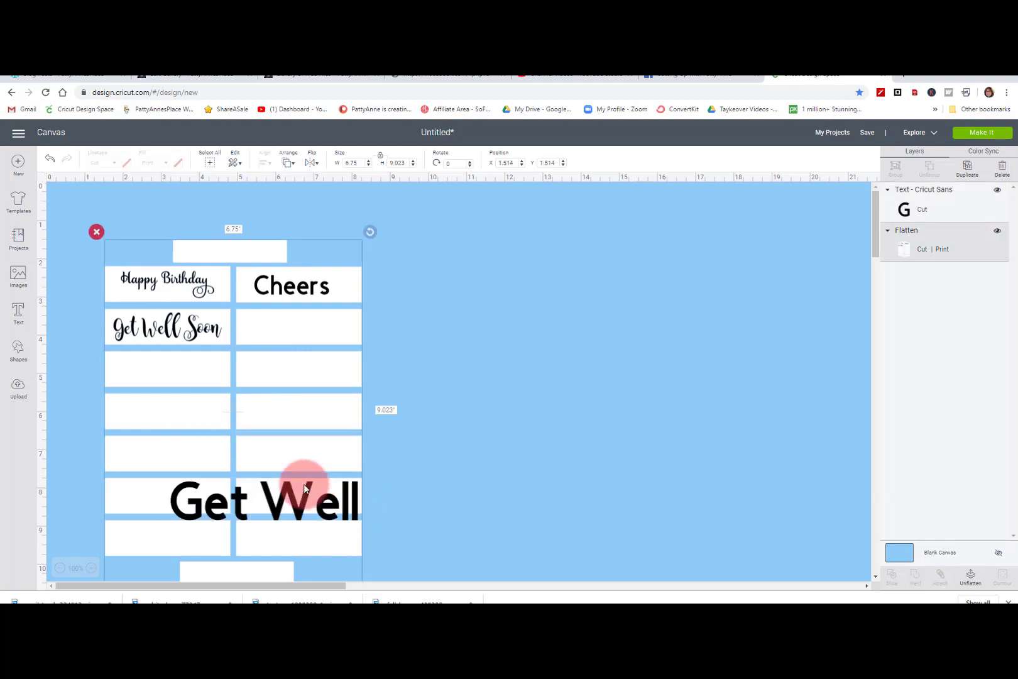
{"action": "left_click_drag", "start_coordinate": [299, 495], "coordinate": [636, 395]}
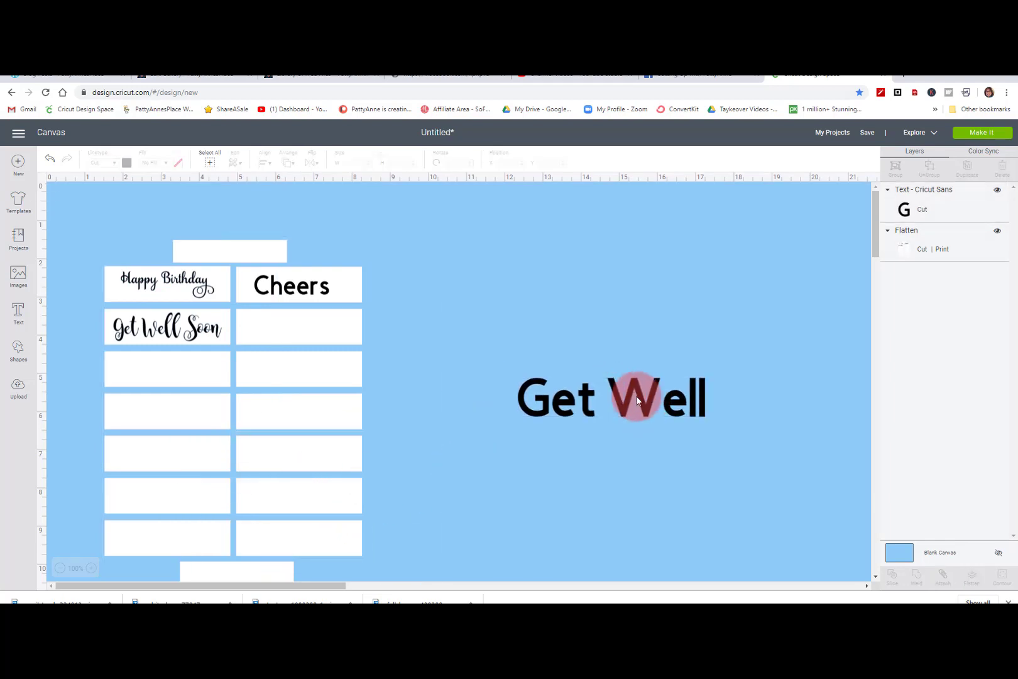
{"action": "left_click", "coordinate": [521, 386]}
{"action": "key", "text": "Delete"}
{"action": "left_click", "coordinate": [359, 367]}
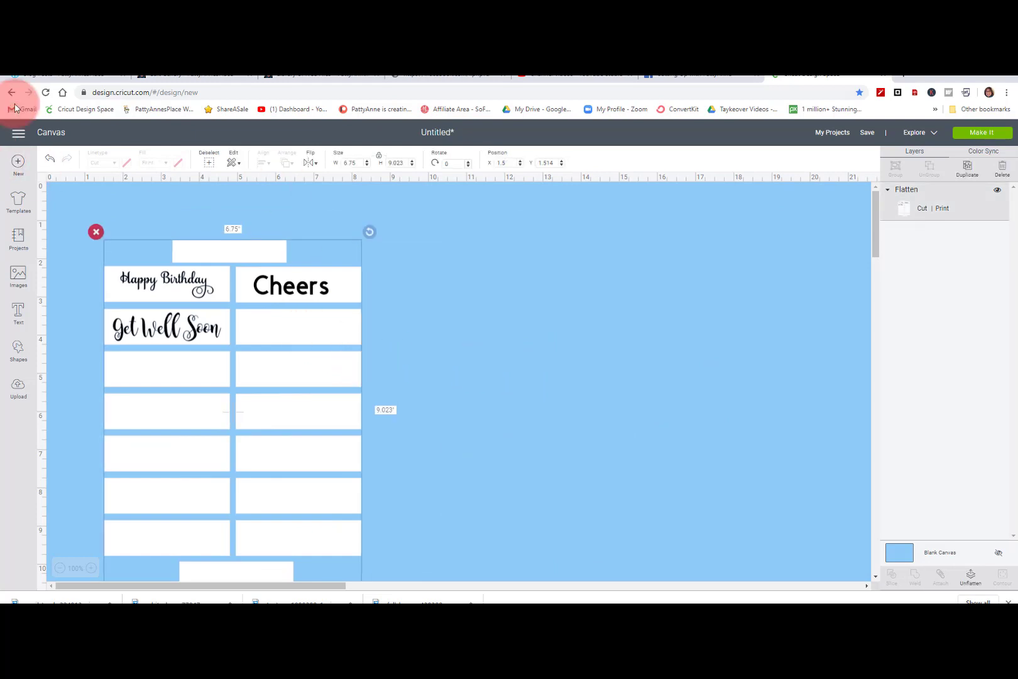
Step: Add the text "Happy Birthday" and move it onto the empty canvas beside the sentiments sheet
{"action": "left_click", "coordinate": [23, 321]}
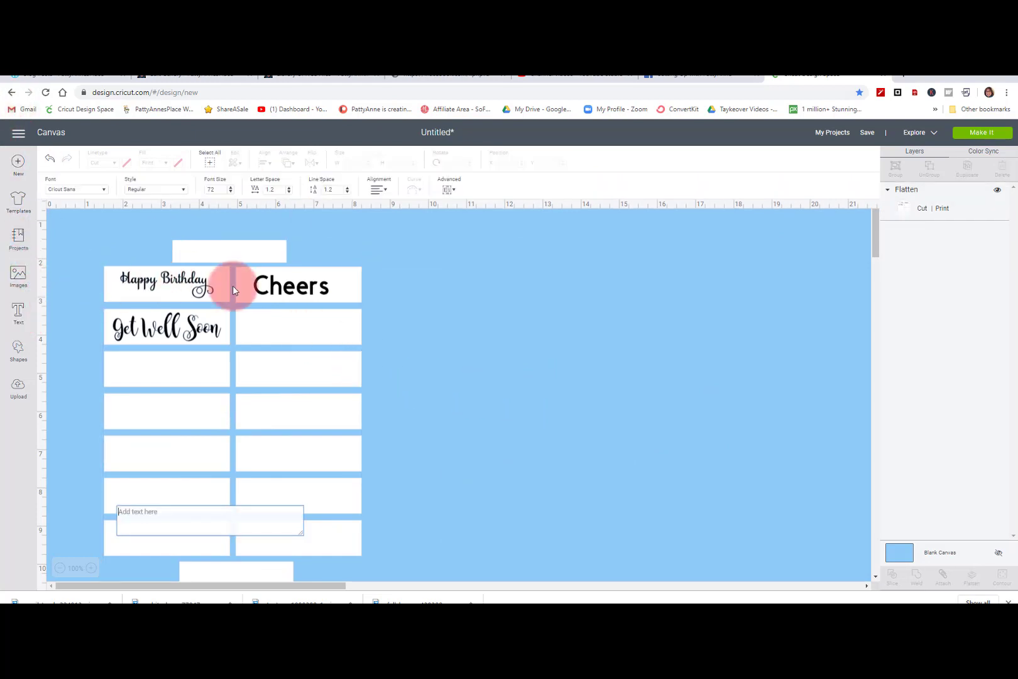
{"action": "type", "text": "Happy Bi"}
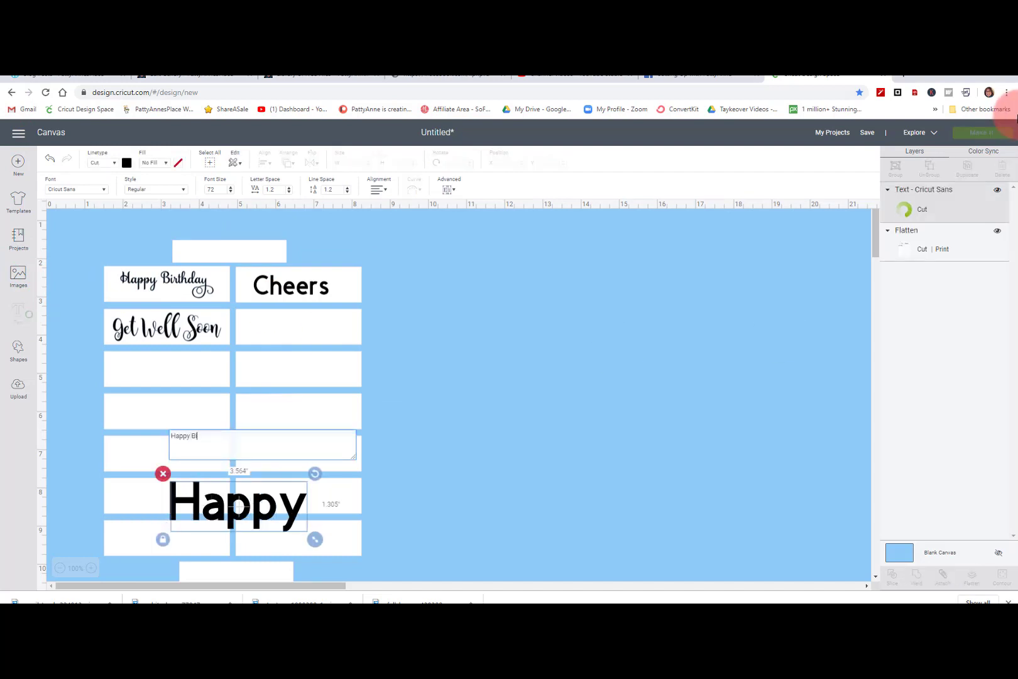
{"action": "type", "text": "rthday"}
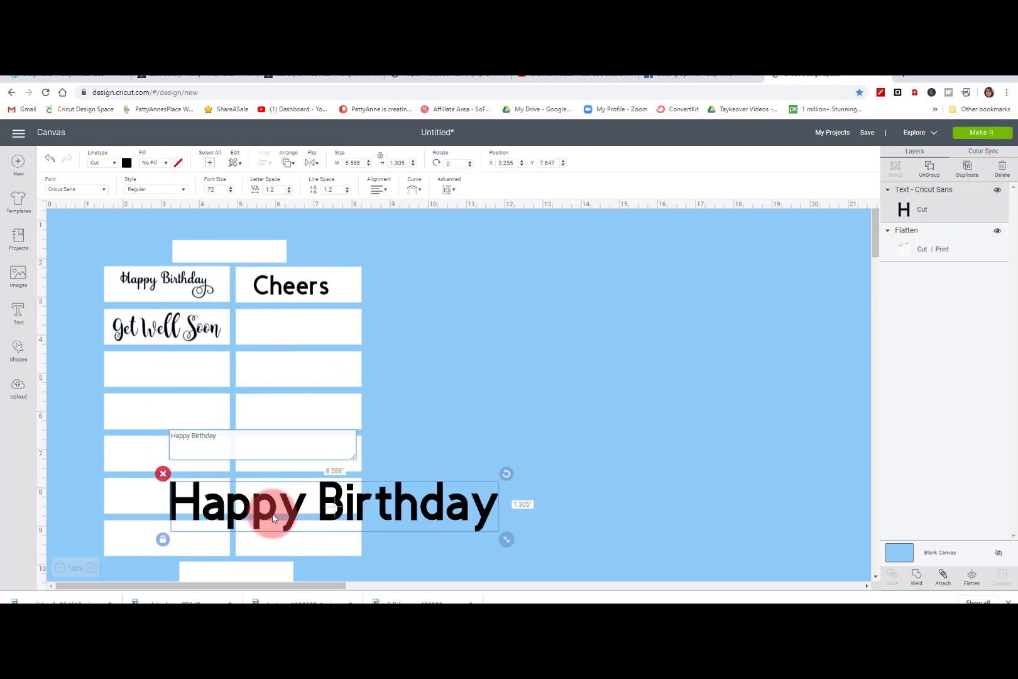
{"action": "left_click_drag", "start_coordinate": [491, 514], "coordinate": [803, 351]}
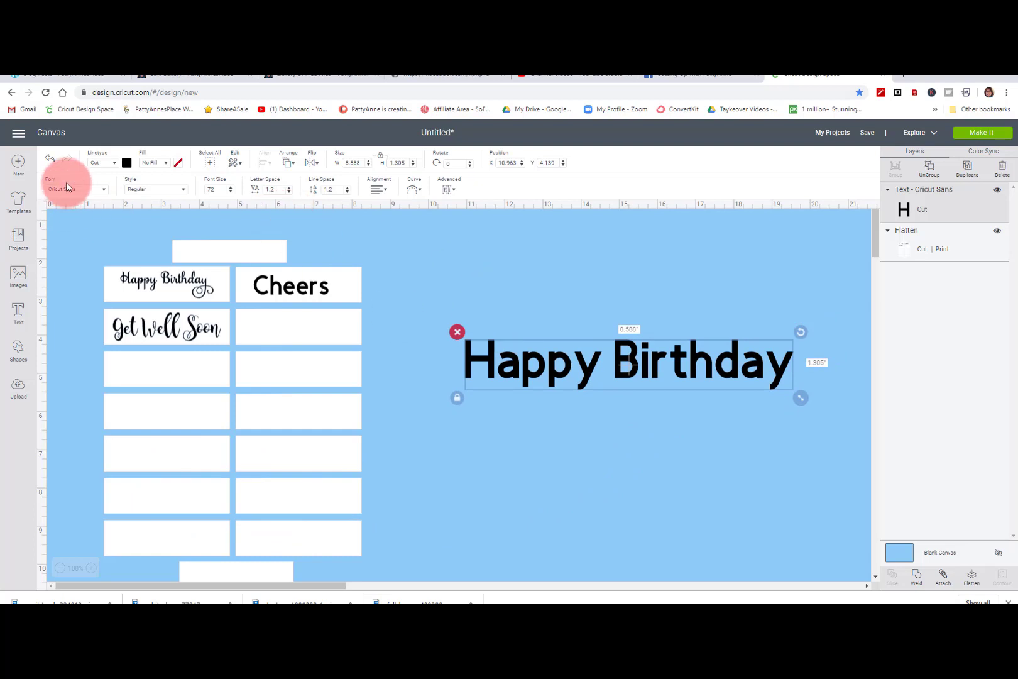
Step: Search the fonts for "samantha" and apply Samantha Craft to the new "Happy Birthday" text
{"action": "left_click", "coordinate": [104, 192]}
{"action": "left_click", "coordinate": [587, 166]}
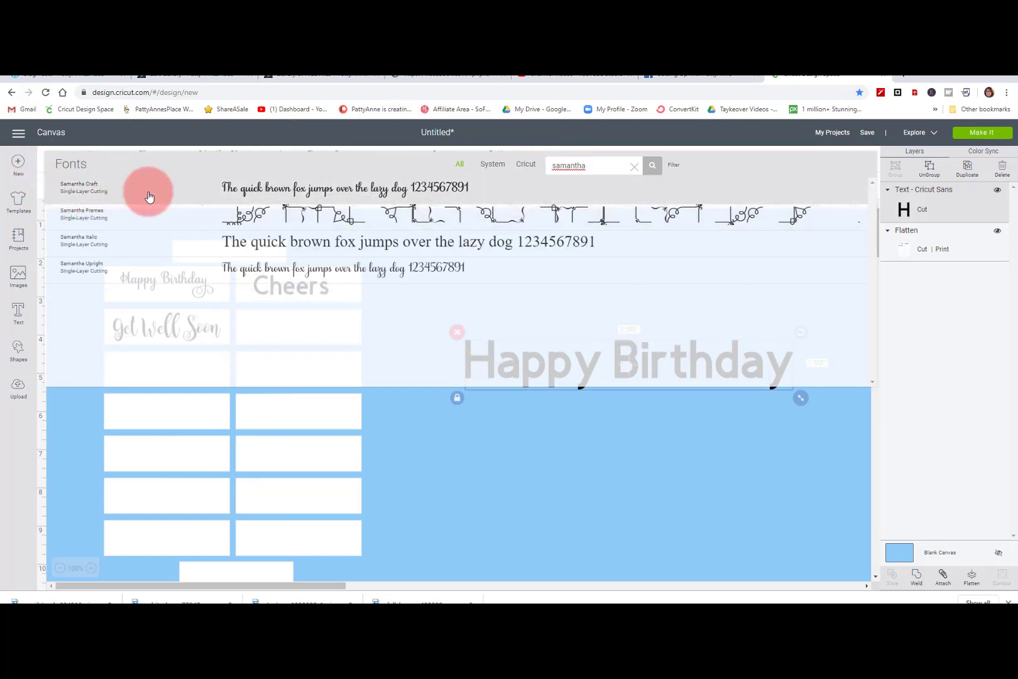
{"action": "left_click", "coordinate": [303, 198]}
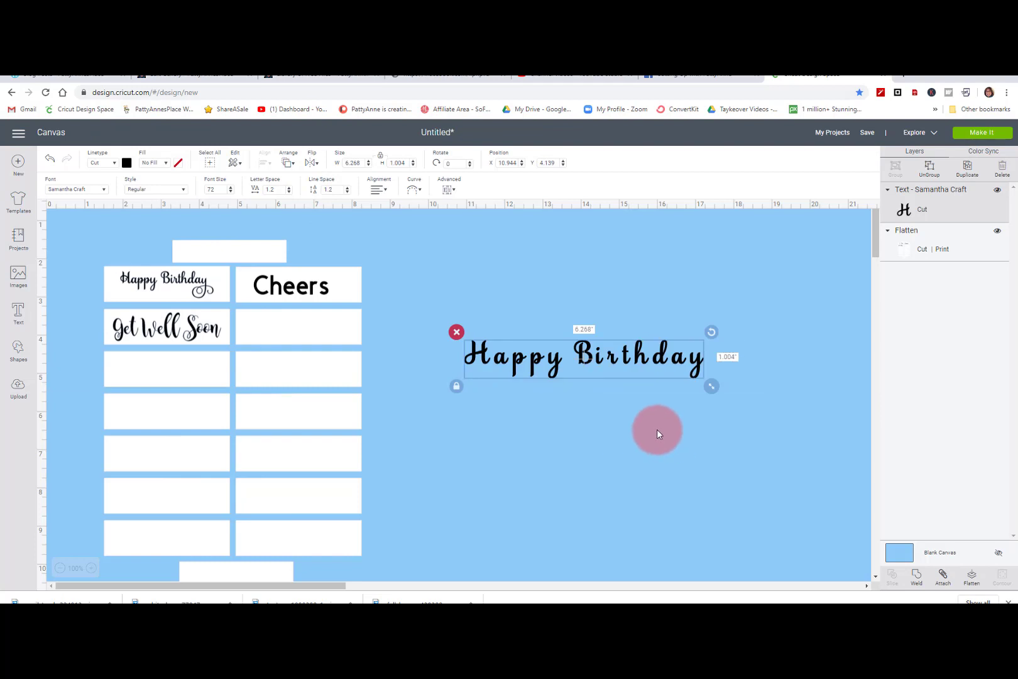
{"action": "left_click", "coordinate": [663, 434]}
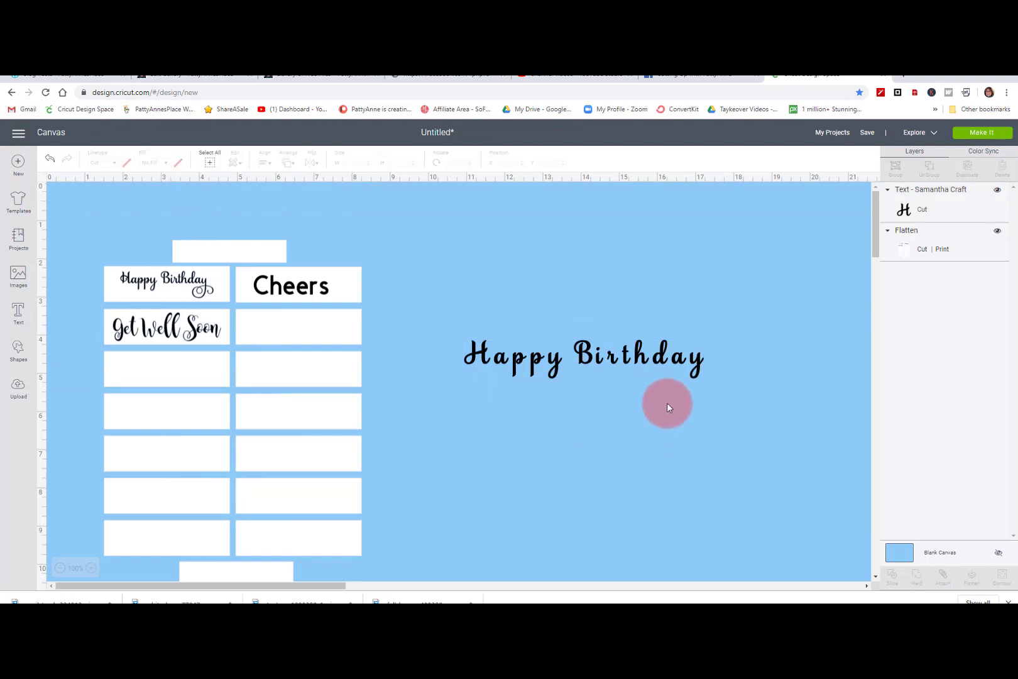
Step: Reduce the letter space of the Samantha Craft "Happy Birthday" text to -0.3 so the script letters join
{"action": "left_click", "coordinate": [667, 365]}
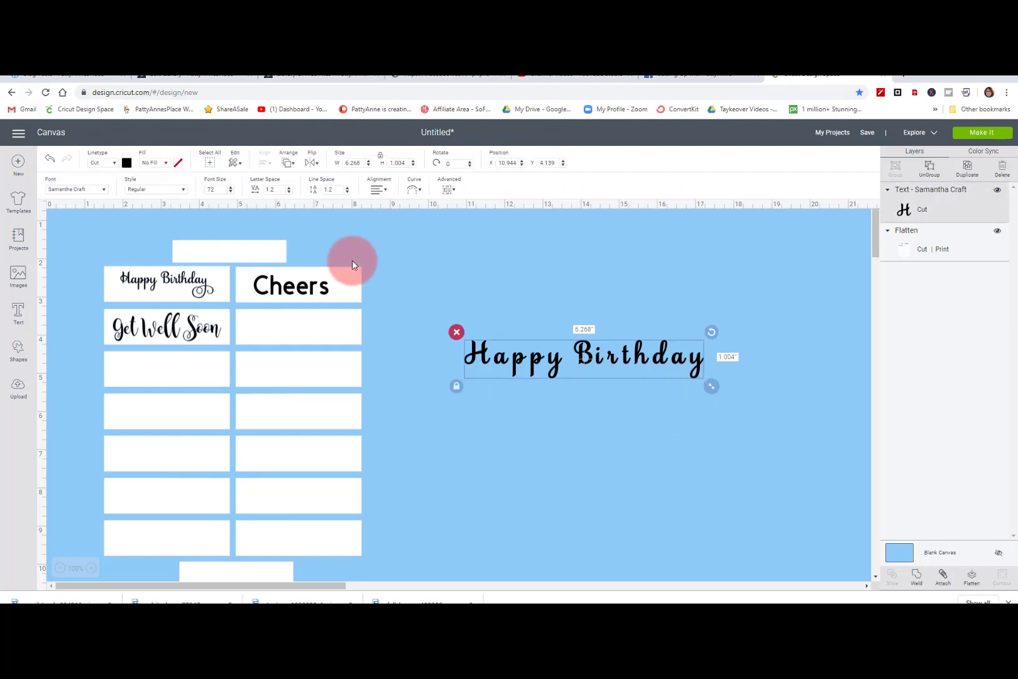
{"action": "left_click", "coordinate": [290, 191]}
{"action": "left_click", "coordinate": [290, 192]}
{"action": "left_click", "coordinate": [290, 191]}
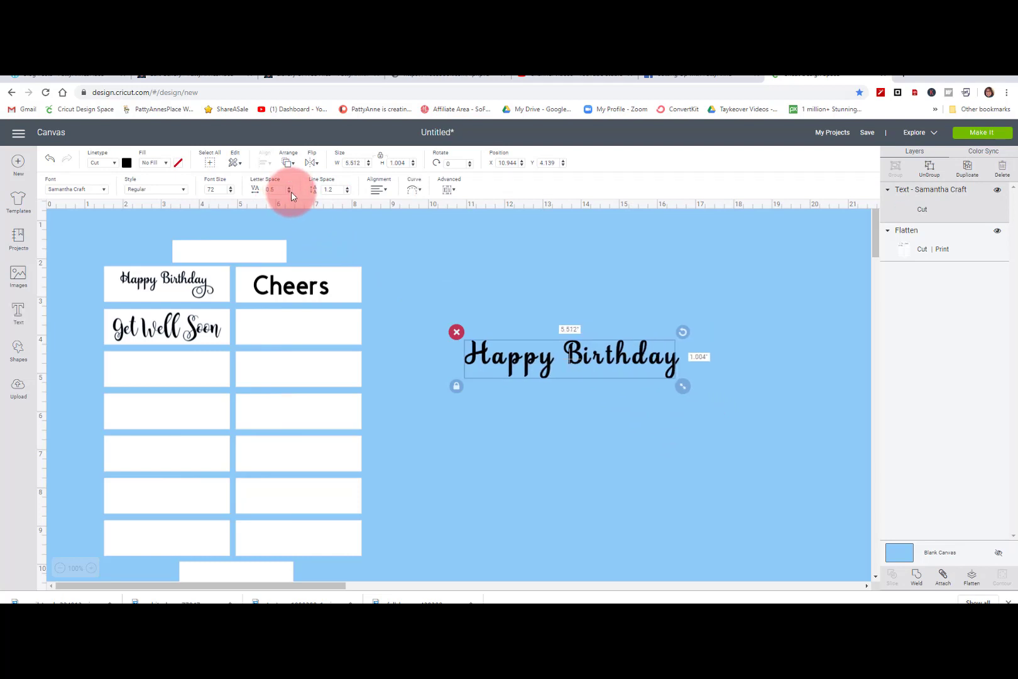
{"action": "left_click", "coordinate": [290, 191]}
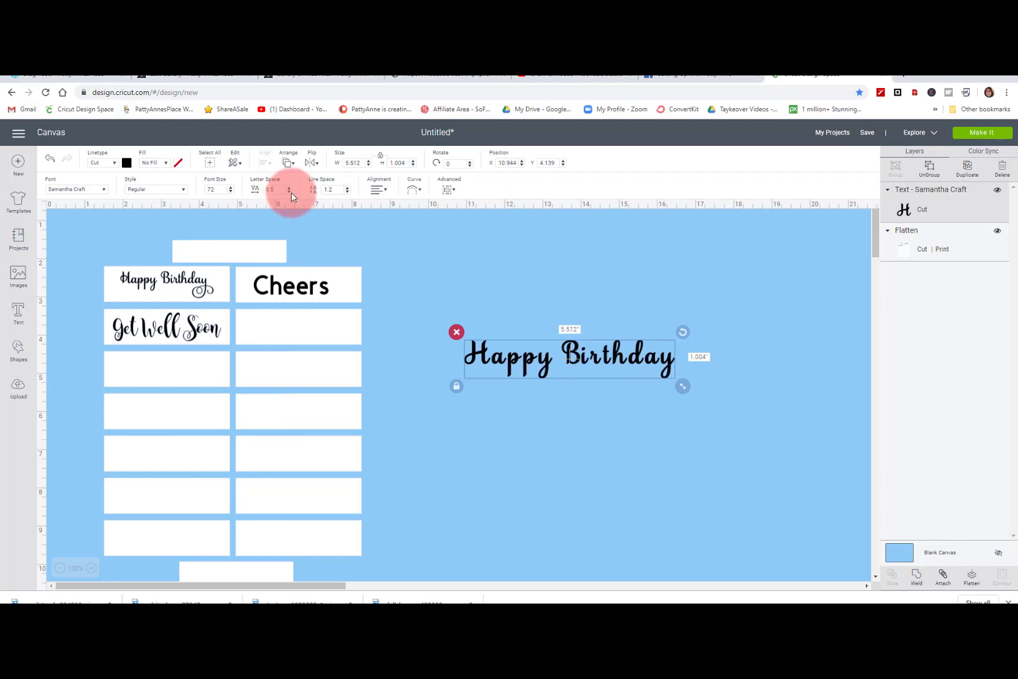
{"action": "left_click", "coordinate": [290, 192]}
{"action": "left_click", "coordinate": [289, 192]}
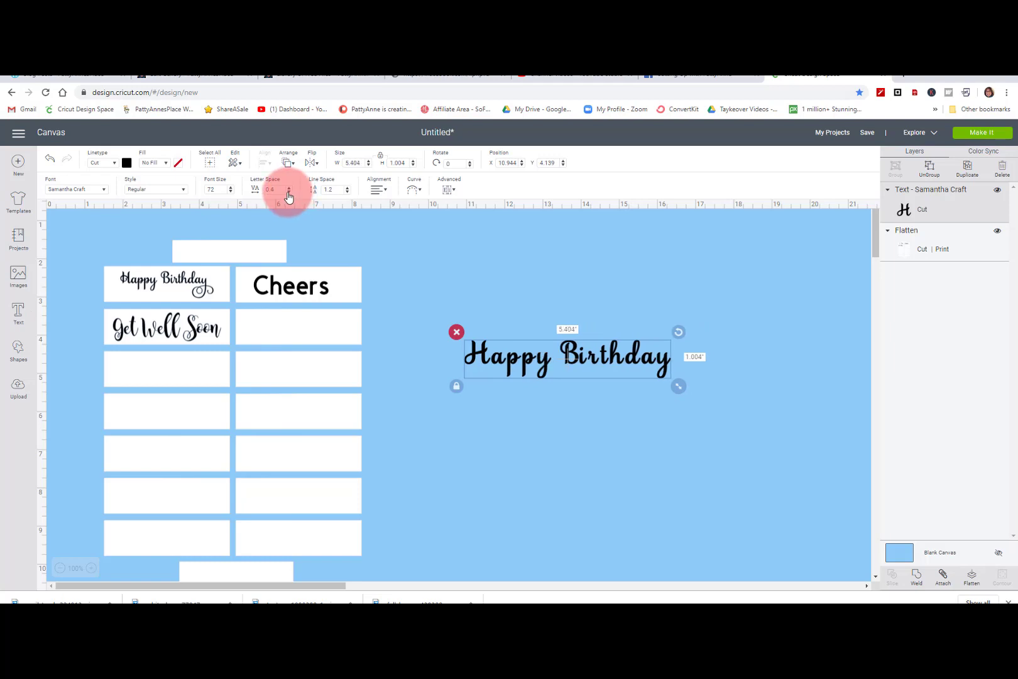
{"action": "left_click", "coordinate": [290, 192]}
{"action": "left_click", "coordinate": [290, 192]}
{"action": "left_click", "coordinate": [290, 192]}
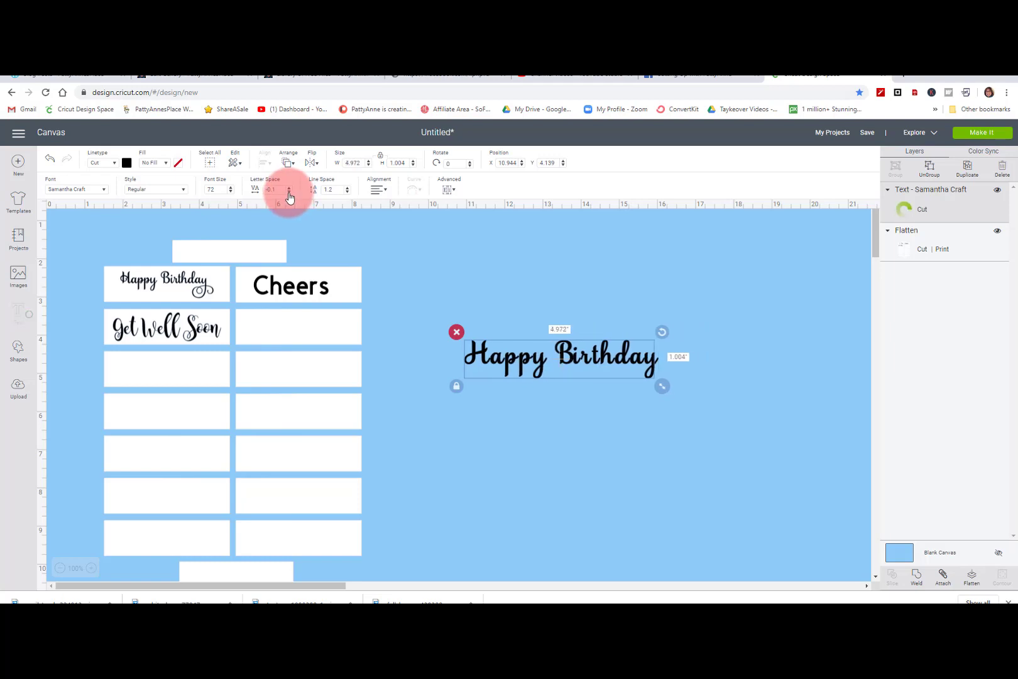
{"action": "left_click", "coordinate": [290, 192]}
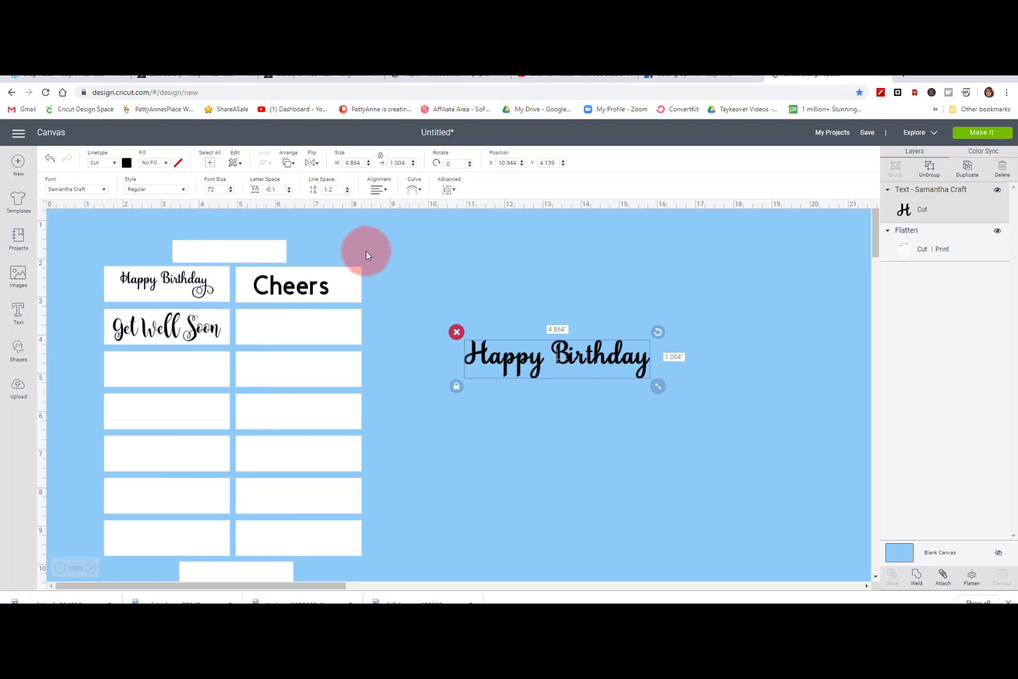
{"action": "left_click", "coordinate": [290, 192]}
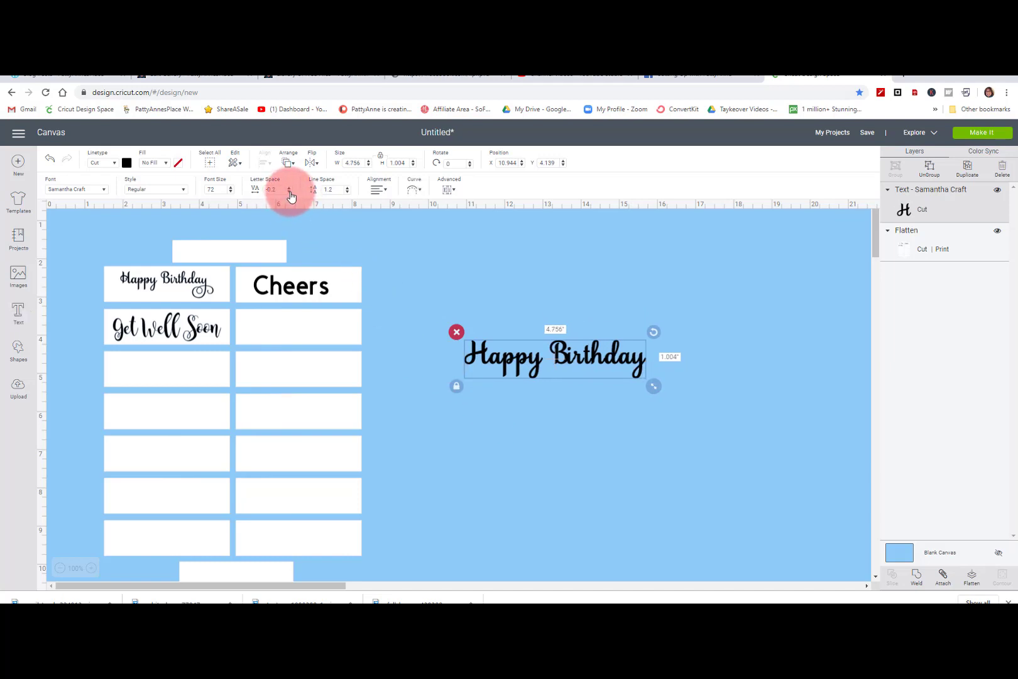
{"action": "left_click", "coordinate": [289, 192]}
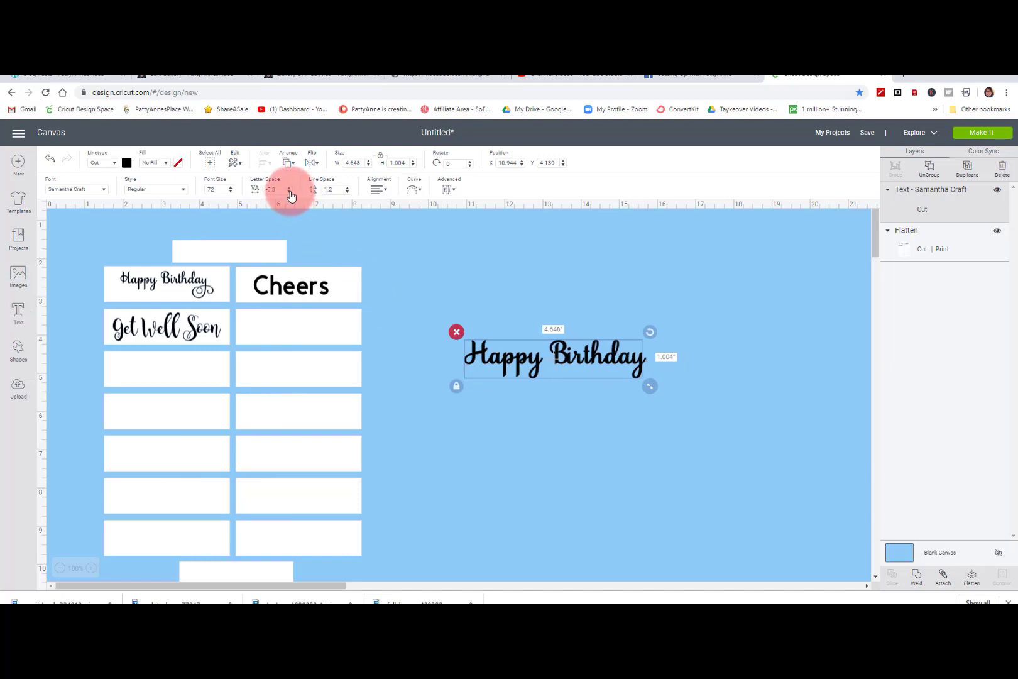
{"action": "left_click", "coordinate": [550, 403]}
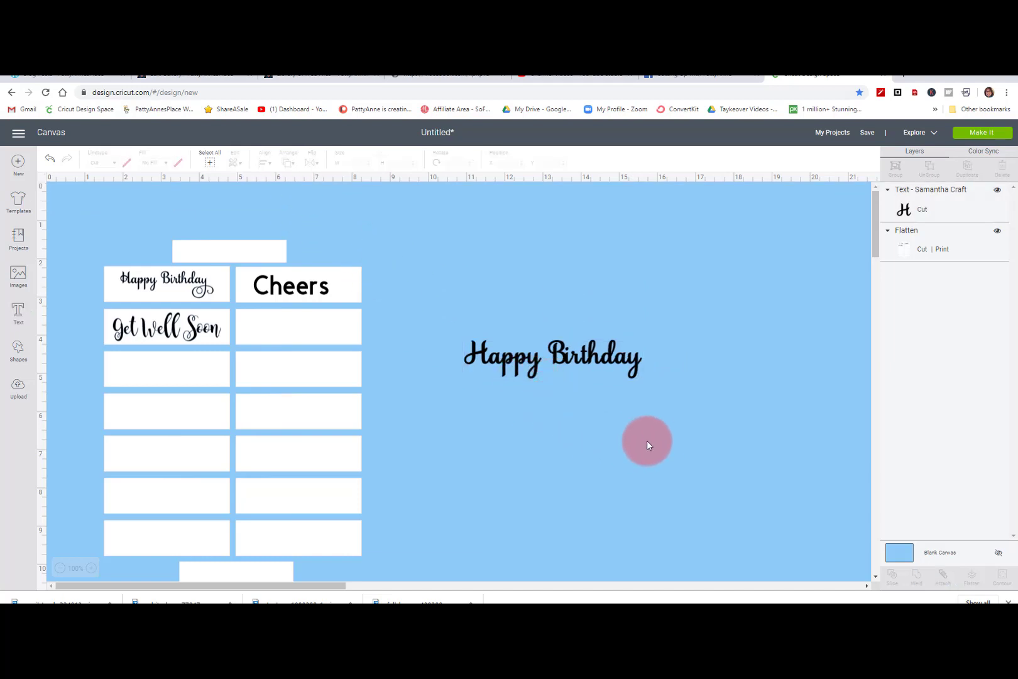
Step: Scale down the Samantha Craft "Happy Birthday" text and place it in the blank rectangle below "Cheers"
{"action": "left_click", "coordinate": [500, 371]}
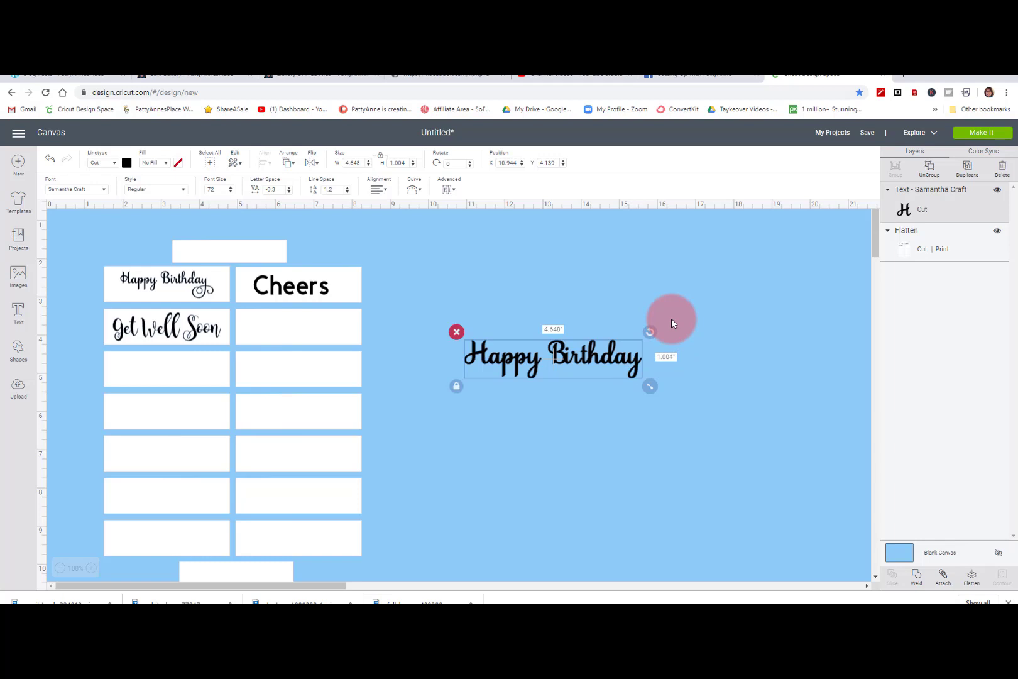
{"action": "left_click_drag", "start_coordinate": [652, 382], "coordinate": [318, 330]}
{"action": "left_click_drag", "start_coordinate": [372, 355], "coordinate": [318, 331]}
Step: Flatten the new "Happy Birthday" text onto the sentiments sheet and check the result in the mat preview
{"action": "left_click", "coordinate": [456, 343]}
{"action": "left_click", "coordinate": [976, 132]}
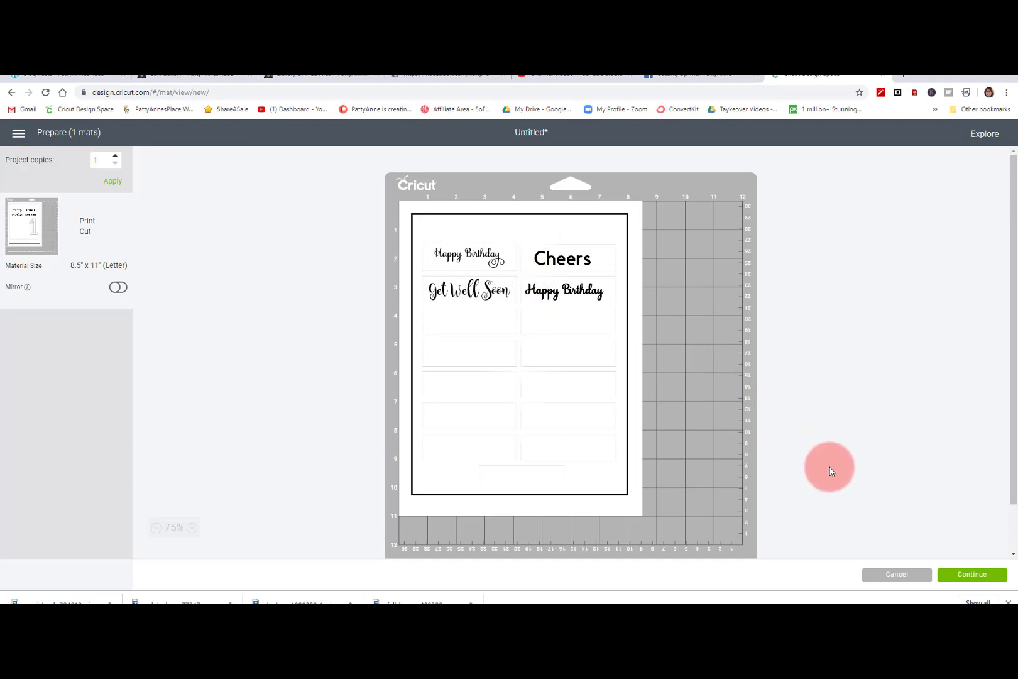
{"action": "left_click", "coordinate": [900, 582]}
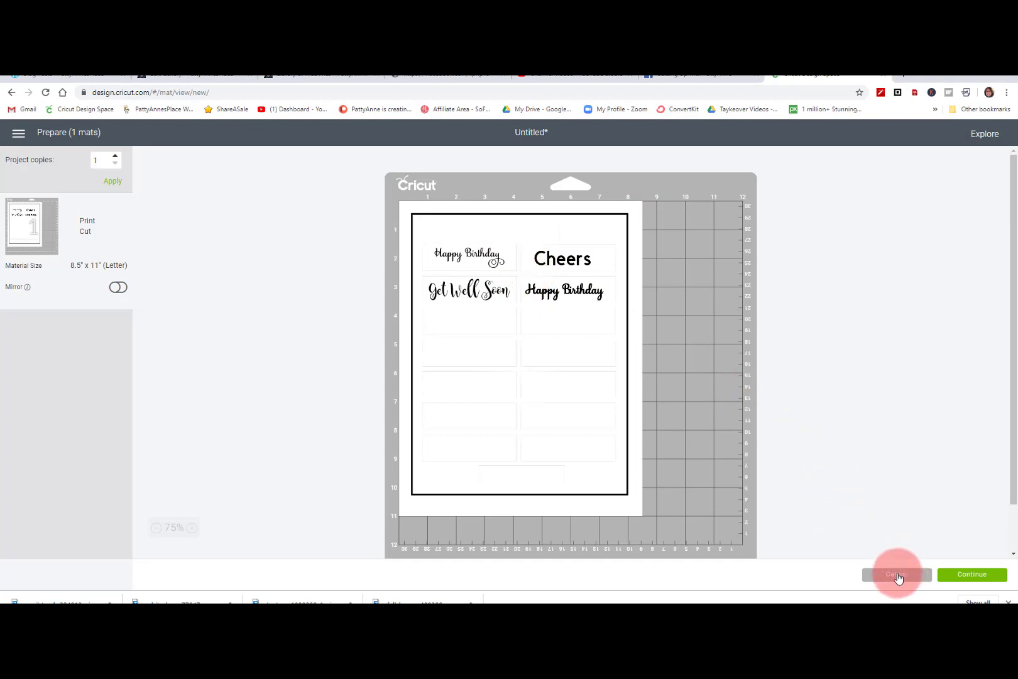